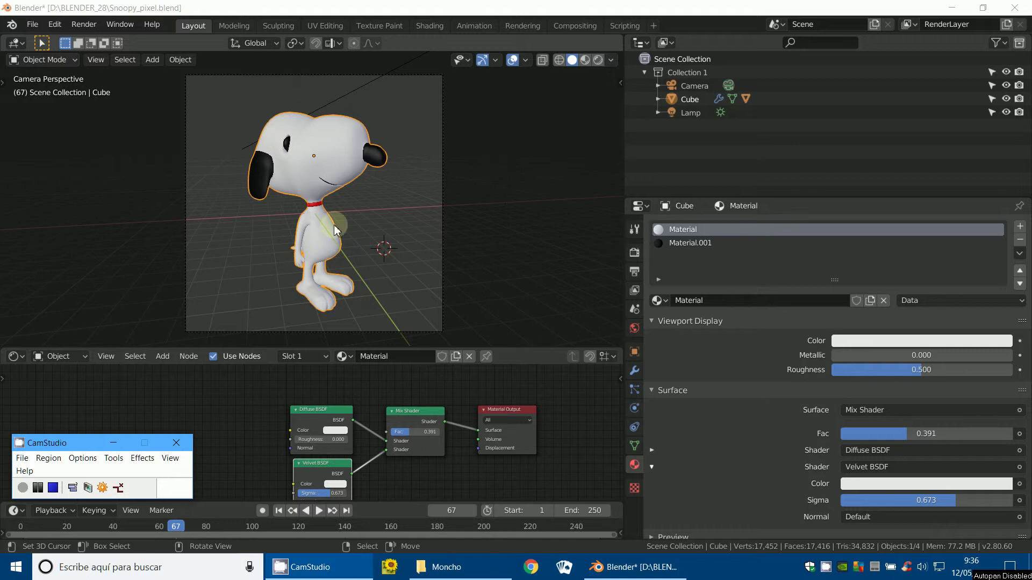
- Render the current frame with F12 to see Snoopy on green, then close the render window
{"action": "left_click", "coordinate": [604, 565]}
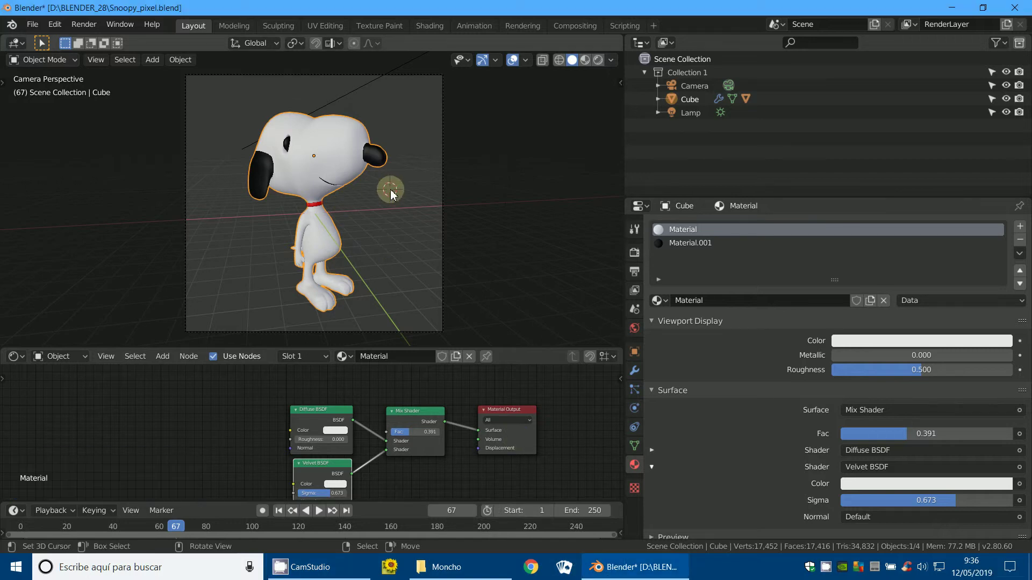
{"action": "key", "text": "F12"}
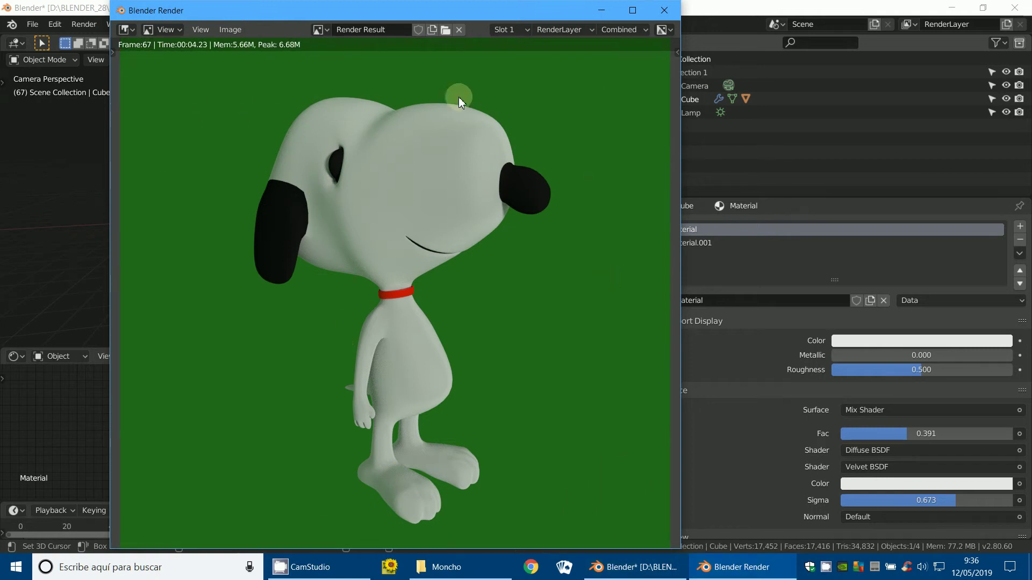
{"action": "left_click", "coordinate": [607, 12]}
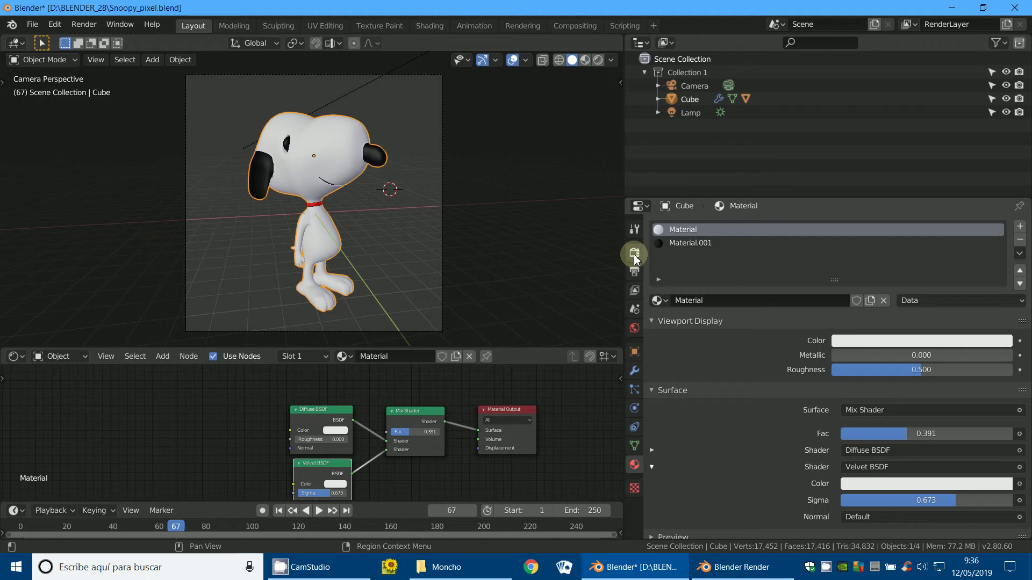
- In Render Properties, enable Hair and Freestyle, collapsing the Film and Sampling panels
{"action": "left_click", "coordinate": [635, 254]}
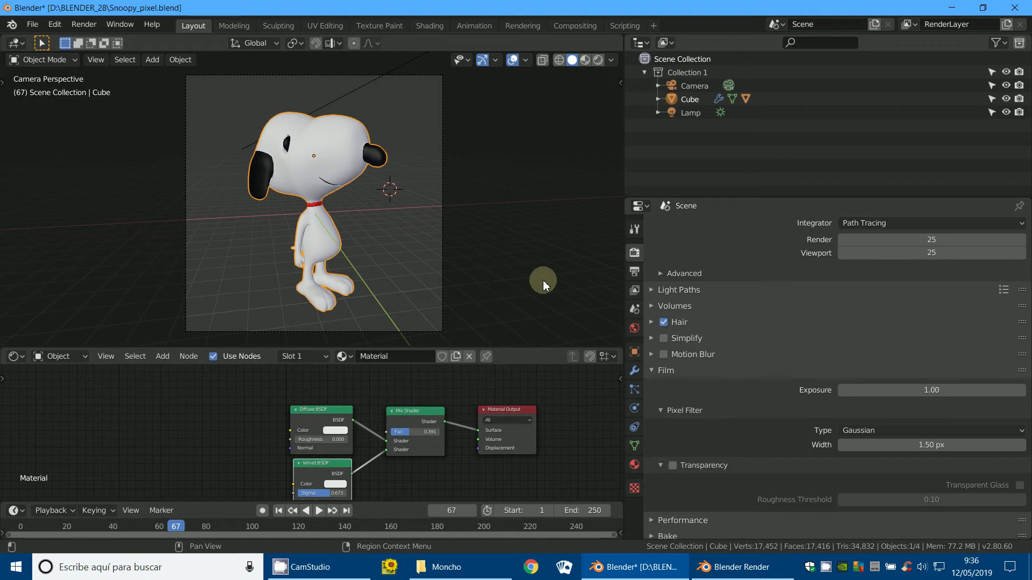
{"action": "left_click", "coordinate": [664, 322]}
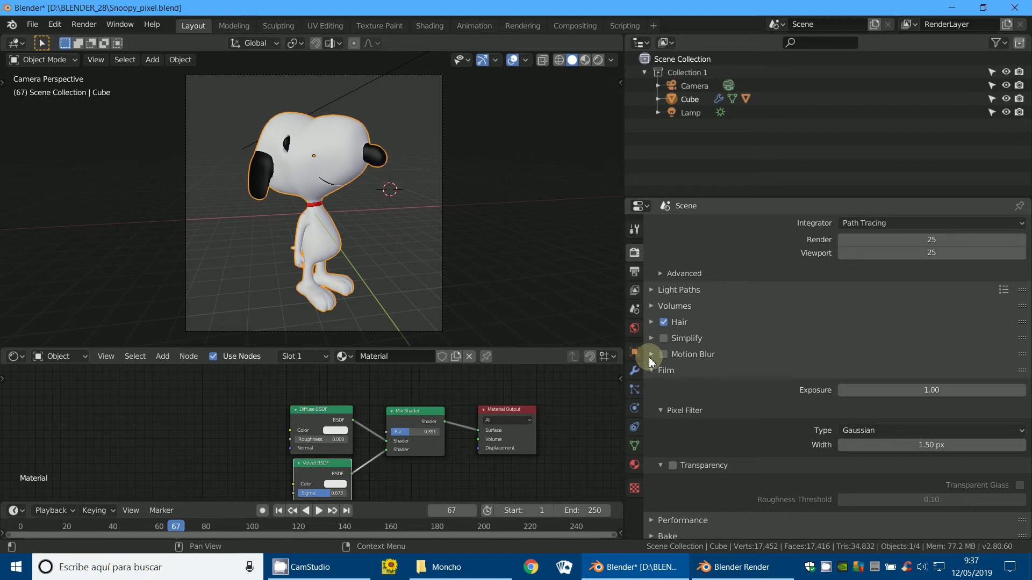
{"action": "left_click", "coordinate": [652, 370]}
{"action": "left_click", "coordinate": [655, 333]}
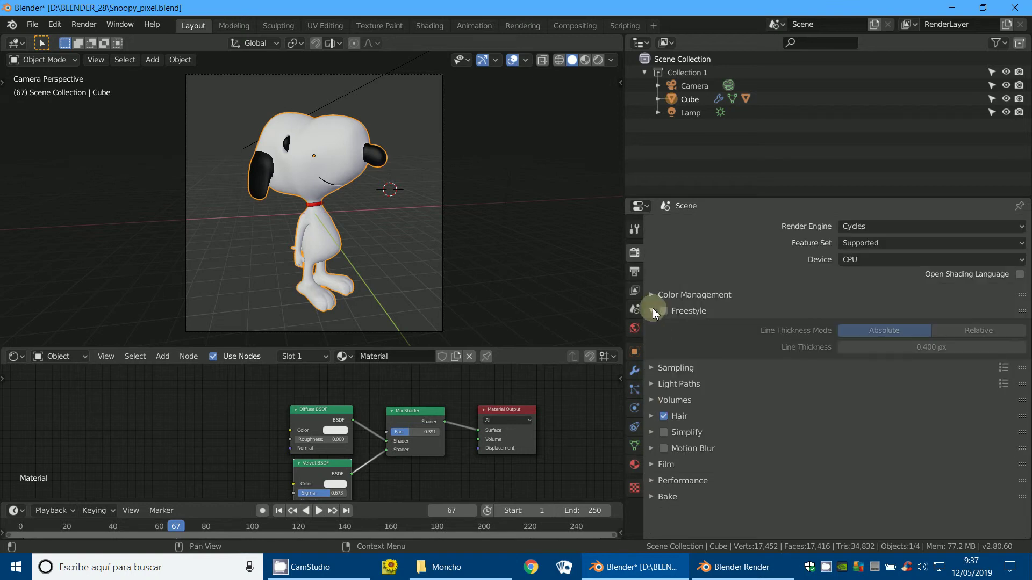
{"action": "left_click", "coordinate": [665, 311]}
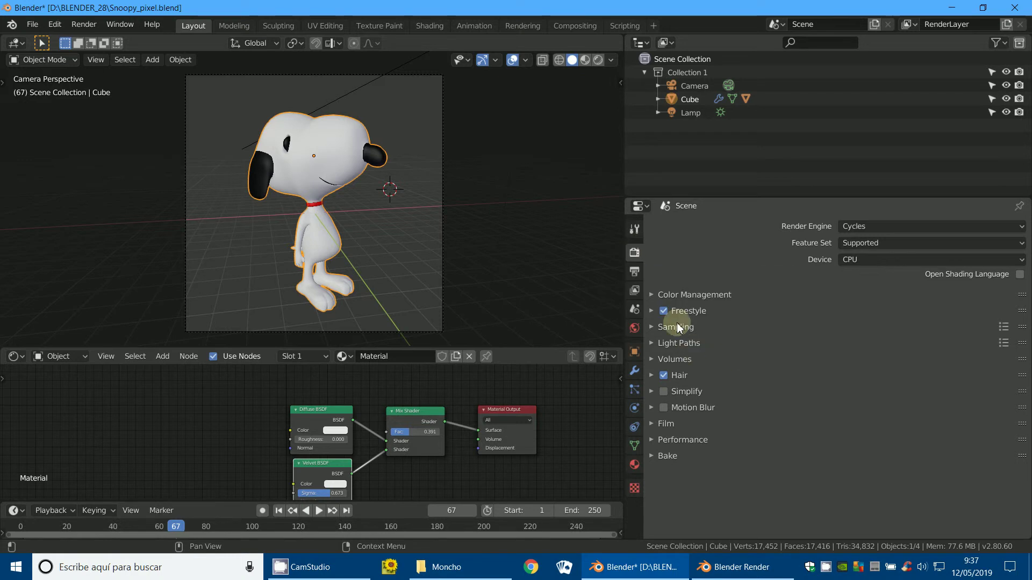
- Set the Freestyle line thickness to 1.5 px
{"action": "left_click", "coordinate": [651, 311]}
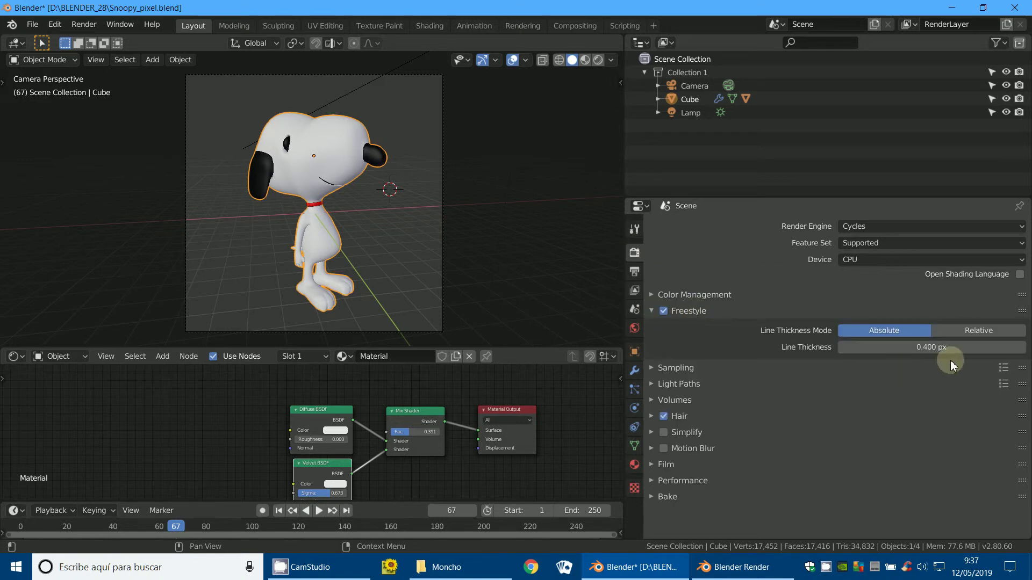
{"action": "left_click_drag", "start_coordinate": [911, 348], "coordinate": [944, 351]}
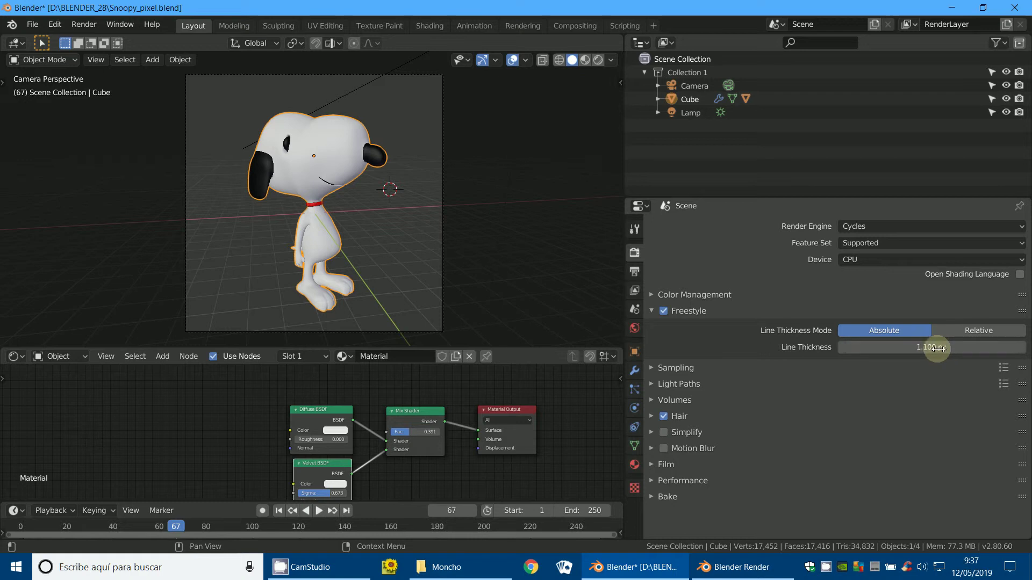
{"action": "left_click", "coordinate": [940, 348]}
{"action": "type", "text": "1.5"}
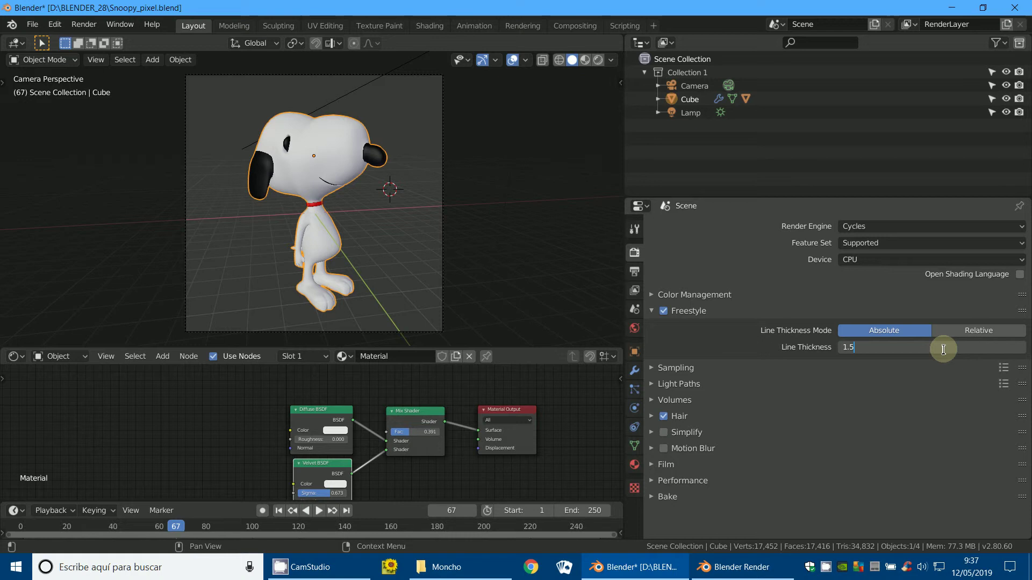
{"action": "key", "text": "Return"}
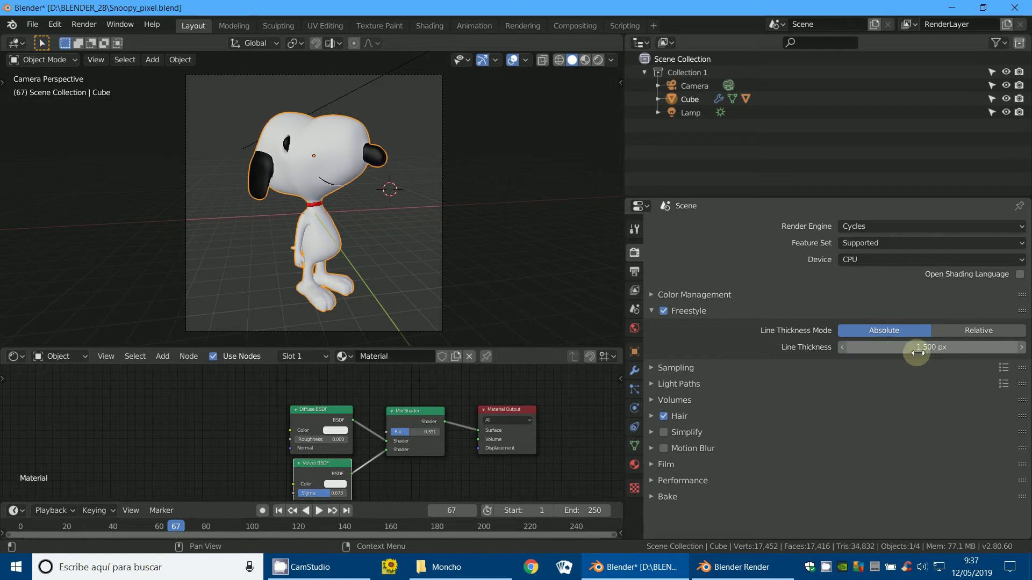
- Re-render the frame to view Snoopy with black Freestyle outlines, then return to the main window
{"action": "left_click", "coordinate": [355, 239]}
{"action": "key", "text": "F12"}
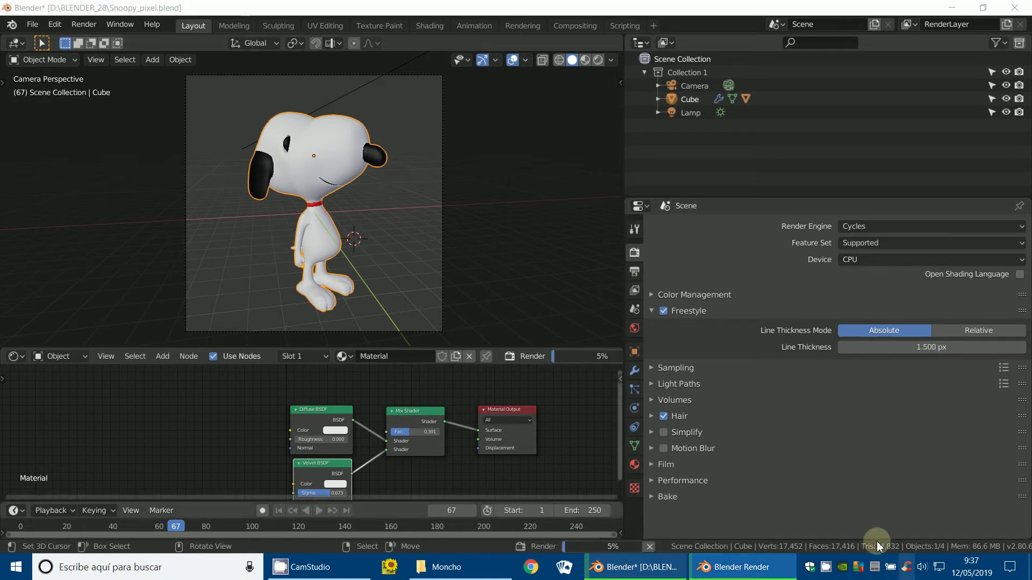
{"action": "left_click", "coordinate": [738, 577]}
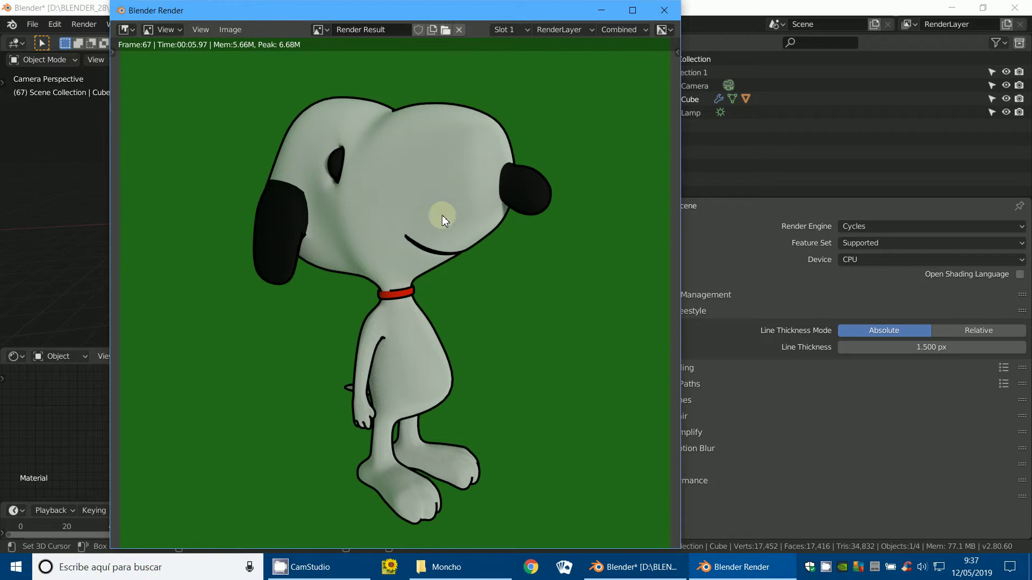
{"action": "left_click", "coordinate": [707, 465]}
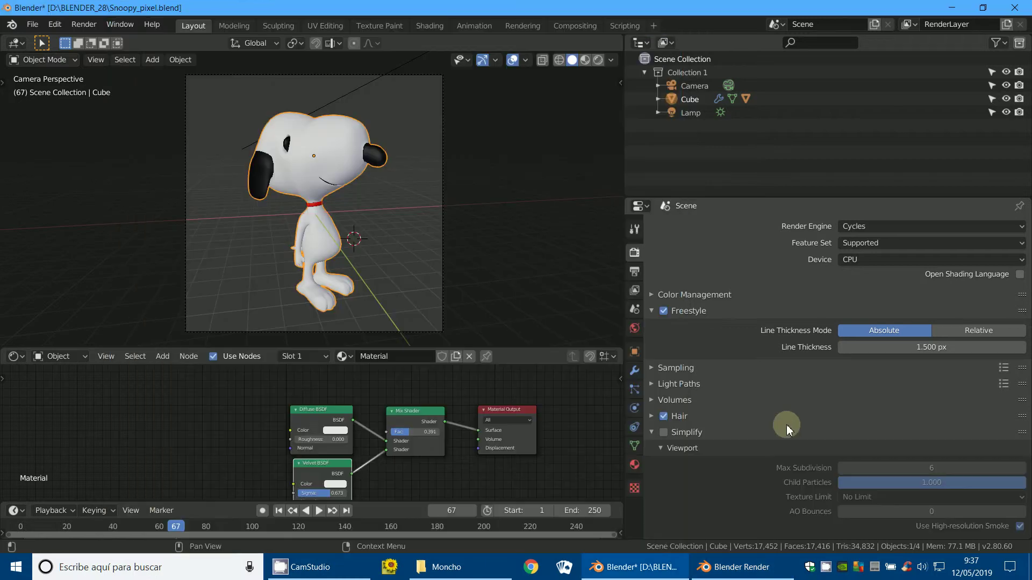
- In View Layer Properties, inspect the Freestyle line style color and geometry, then expand Line Set
{"action": "left_click", "coordinate": [635, 290]}
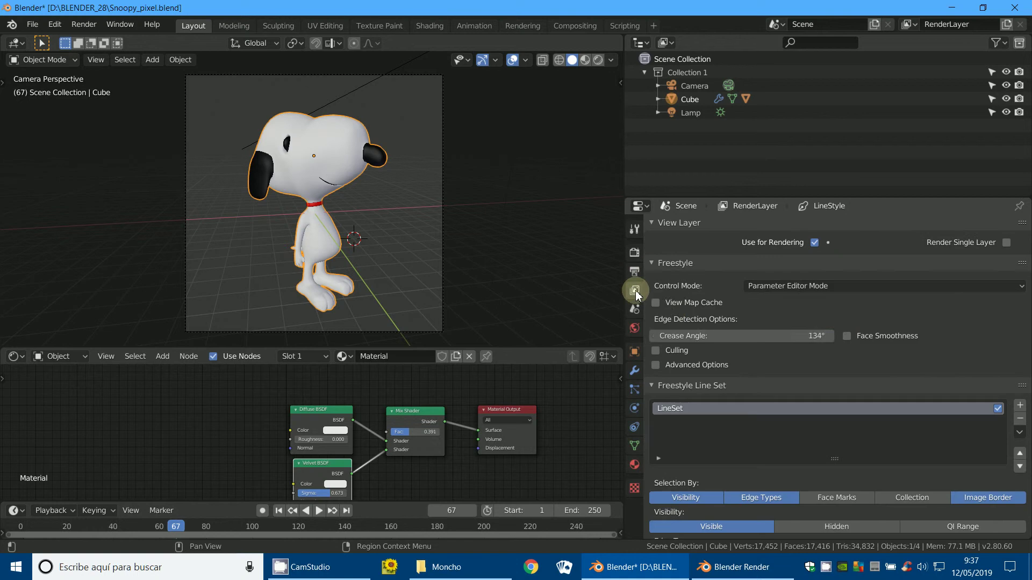
{"action": "left_click_drag", "start_coordinate": [655, 263], "coordinate": [652, 280]}
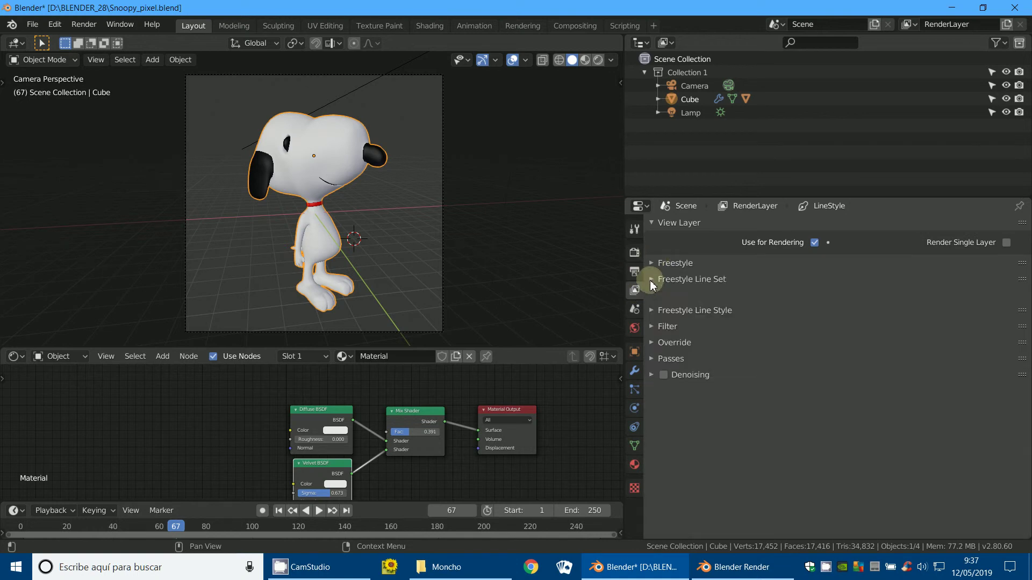
{"action": "left_click", "coordinate": [651, 295]}
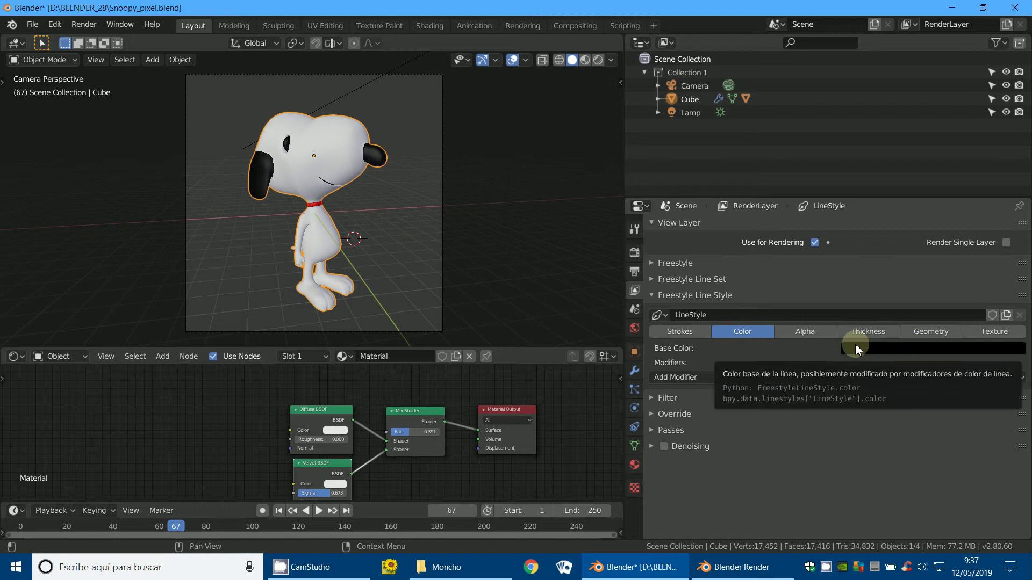
{"action": "left_click", "coordinate": [935, 332]}
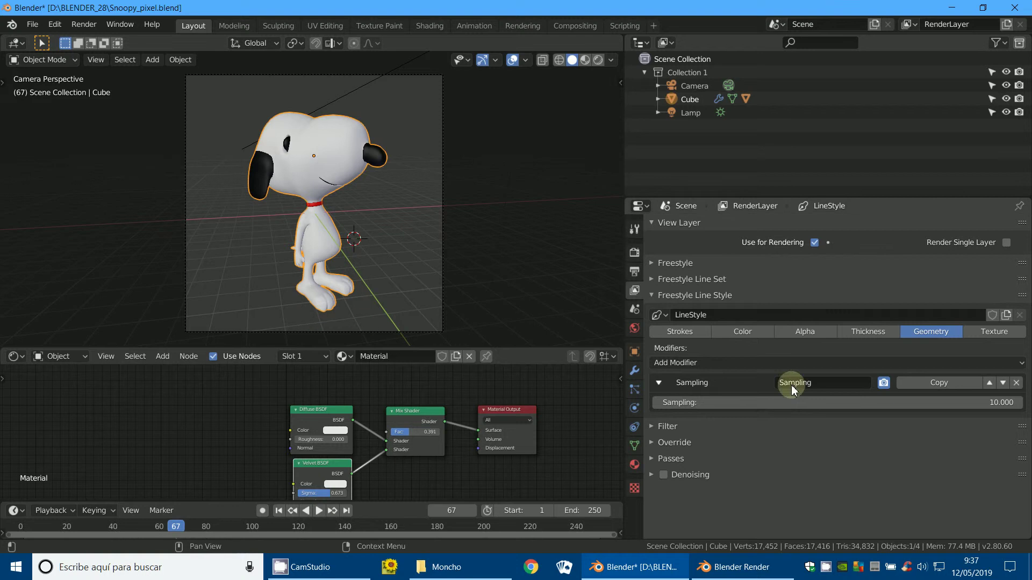
{"action": "left_click", "coordinate": [651, 279]}
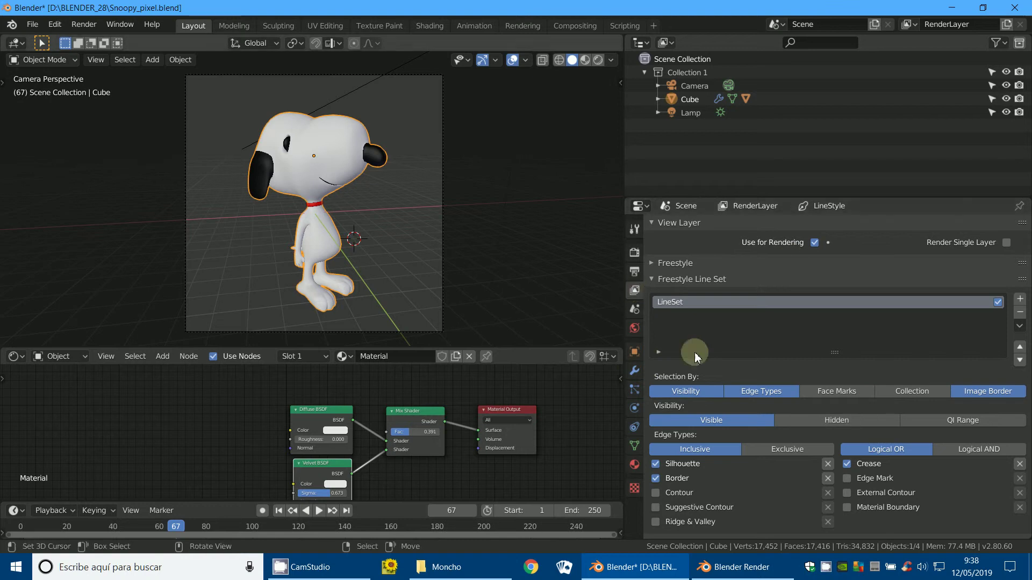
- Enlarge the Outliner area, switch it to the Compositor, and widen it over the 3D viewport
{"action": "left_click", "coordinate": [635, 252]}
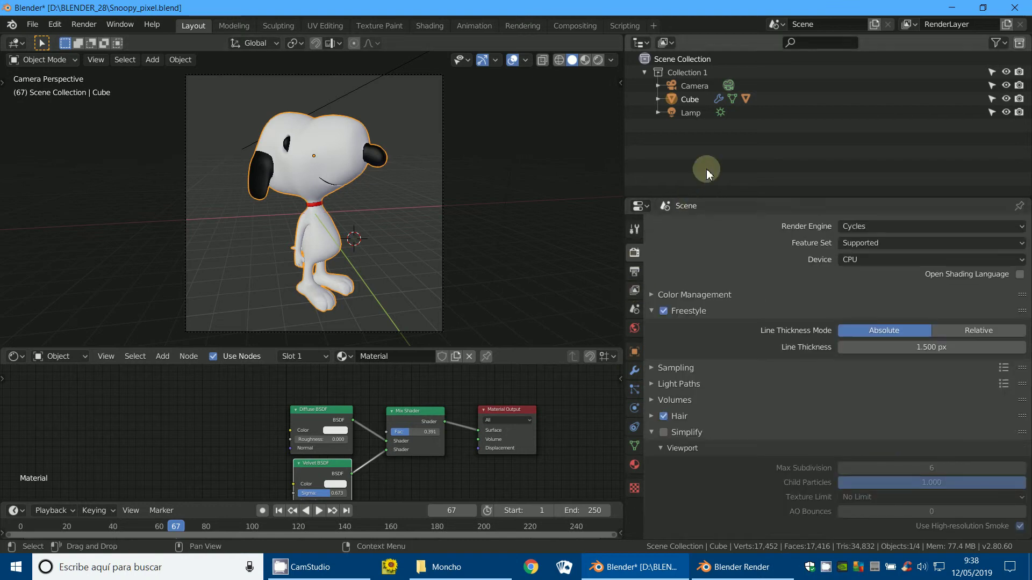
{"action": "left_click_drag", "start_coordinate": [740, 198], "coordinate": [742, 306]}
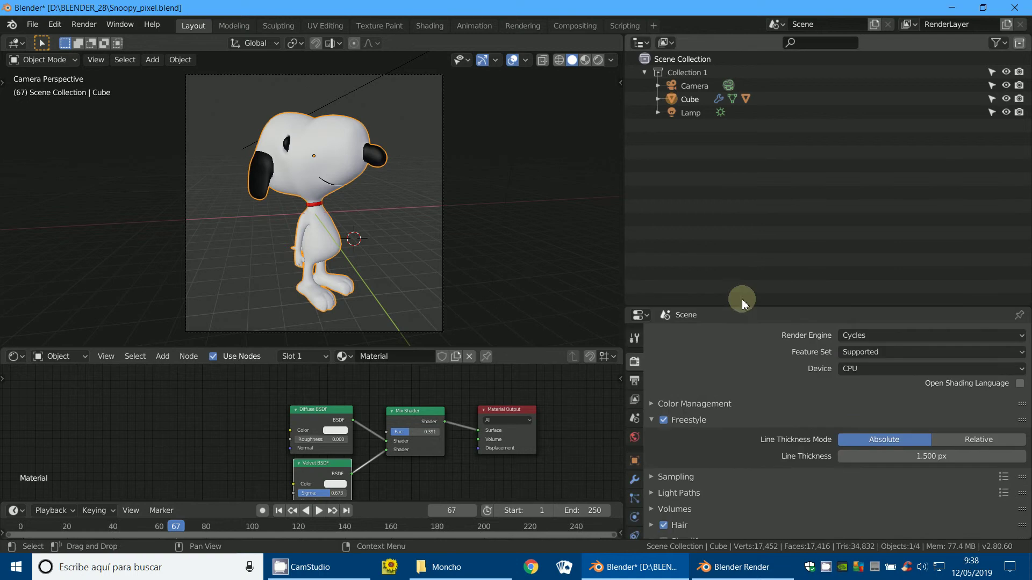
{"action": "left_click", "coordinate": [645, 43]}
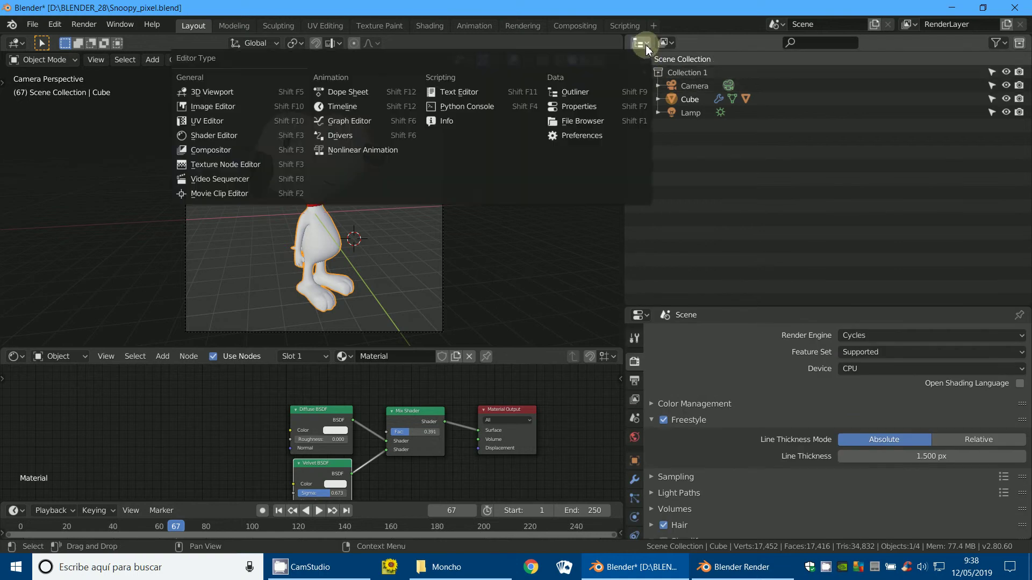
{"action": "left_click", "coordinate": [215, 153]}
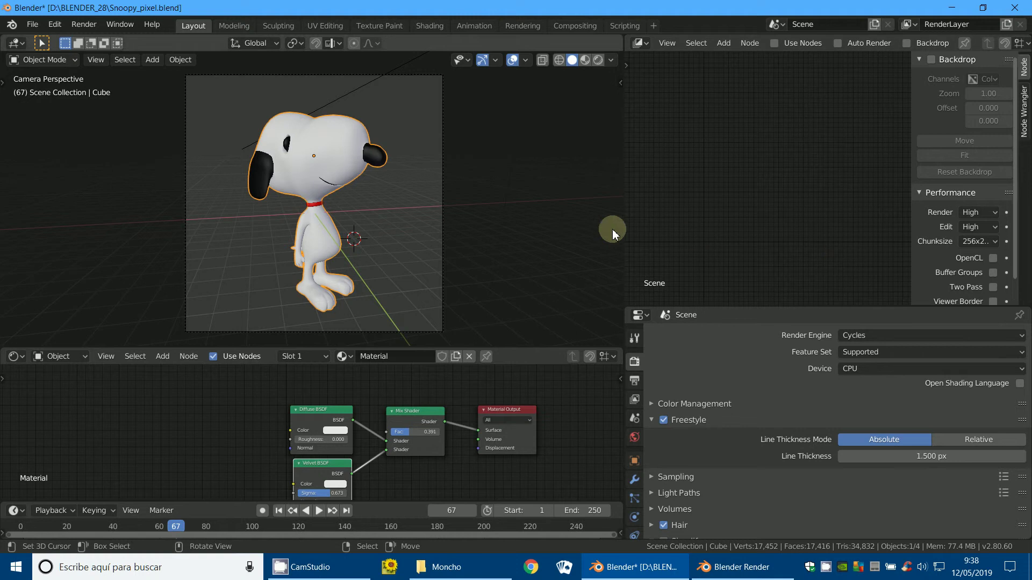
{"action": "left_click_drag", "start_coordinate": [624, 225], "coordinate": [481, 225]}
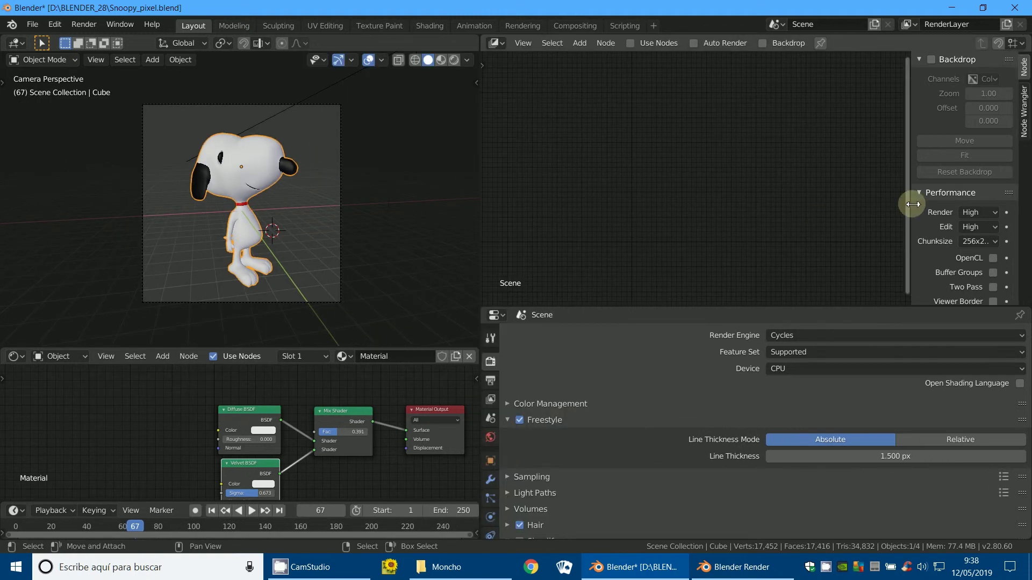
- Hide the Compositor sidebar and enable Use Nodes and Backdrop
{"action": "key", "text": "n"}
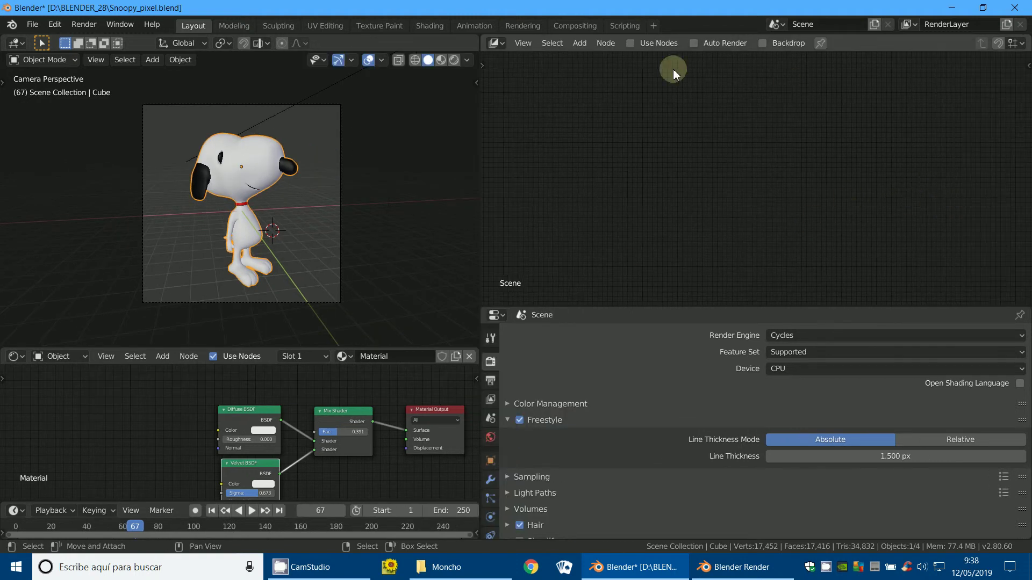
{"action": "left_click", "coordinate": [631, 45]}
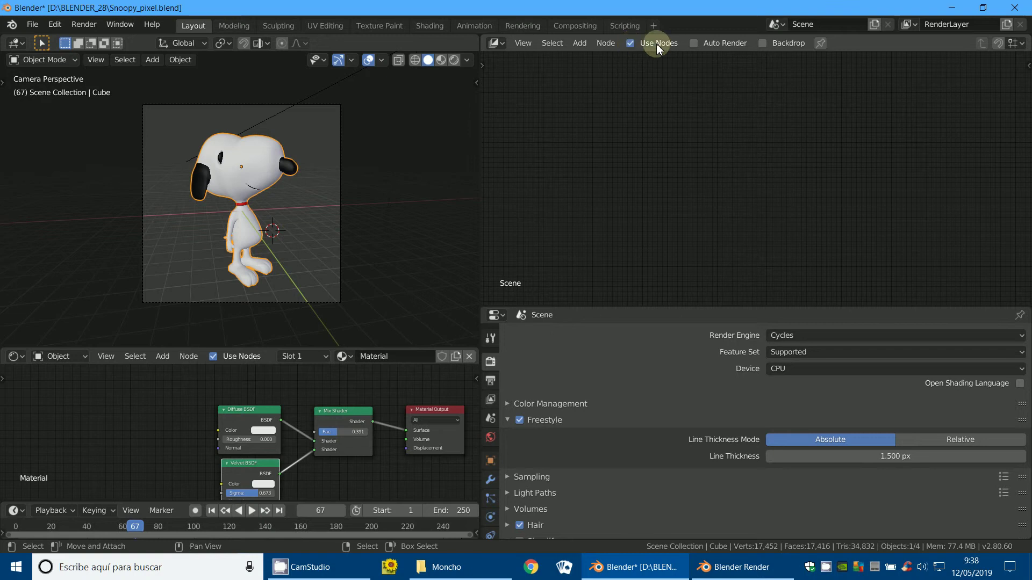
{"action": "left_click", "coordinate": [764, 45]}
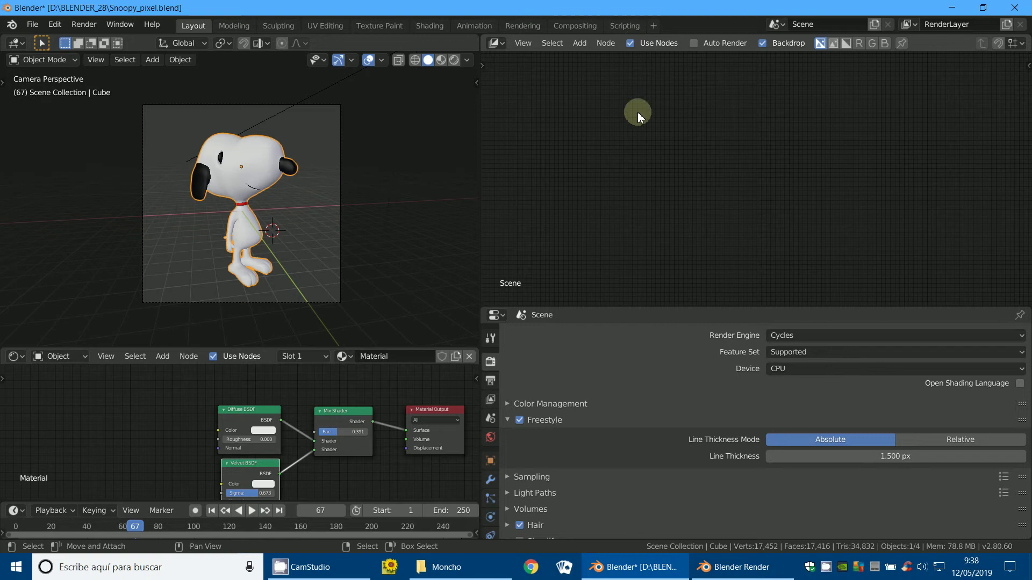
- Add a Render Layers input node to the compositor and position it on the left
{"action": "left_click", "coordinate": [580, 47]}
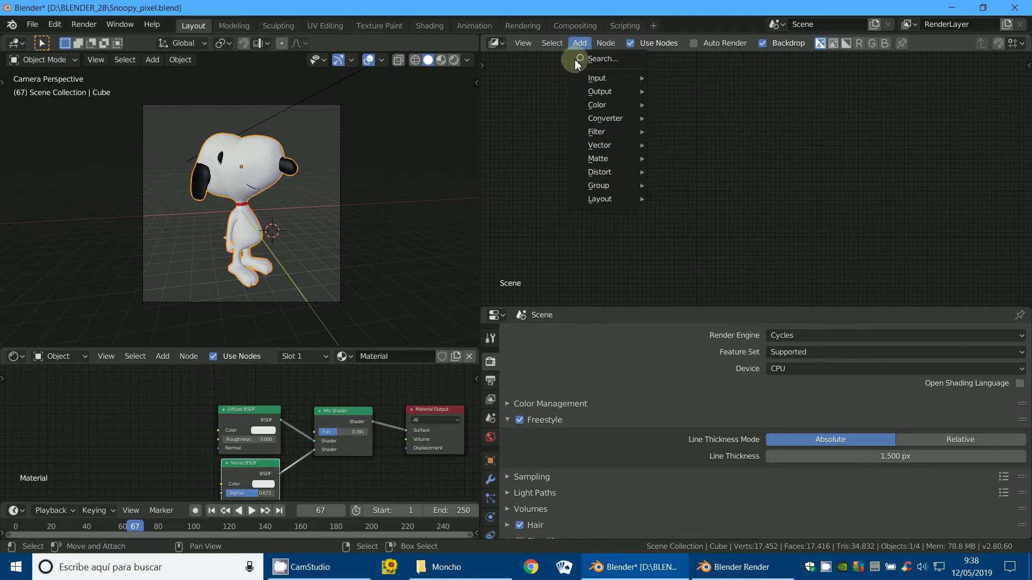
{"action": "mouse_move", "coordinate": [598, 79]}
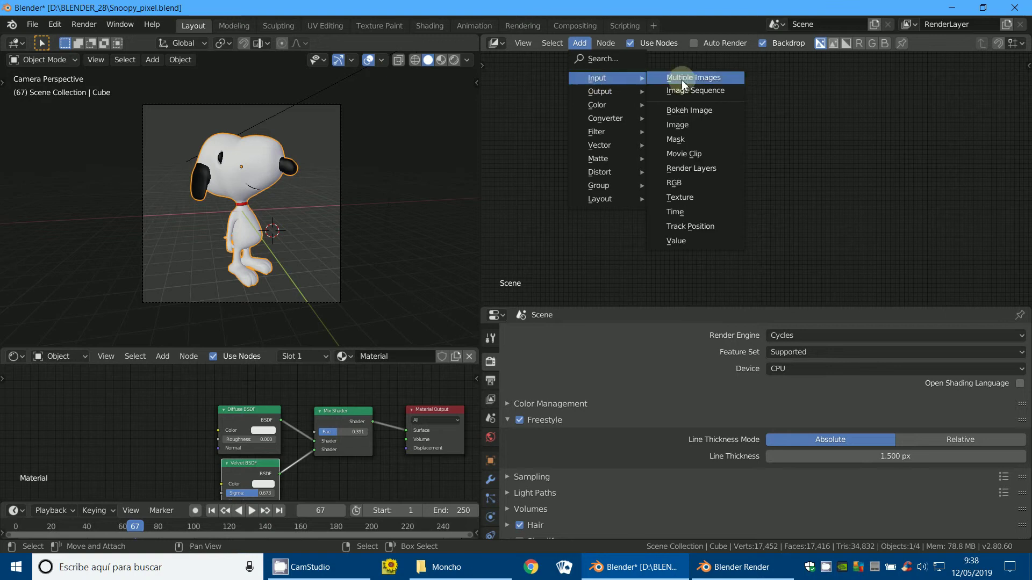
{"action": "left_click", "coordinate": [691, 168]}
{"action": "left_click", "coordinate": [614, 131]}
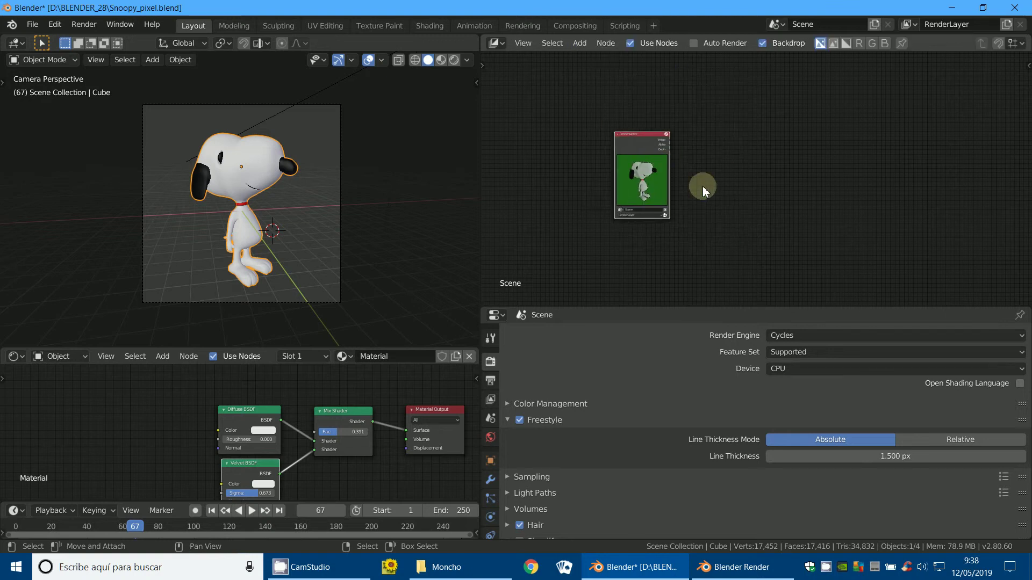
{"action": "scroll", "coordinate": [705, 191], "scroll_direction": "up", "scroll_amount": 1}
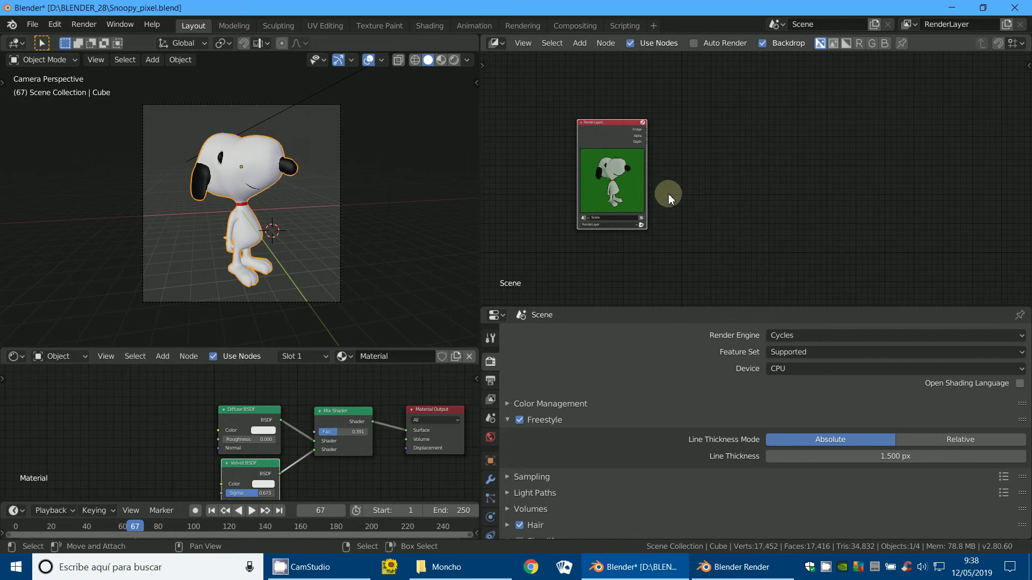
{"action": "left_click_drag", "start_coordinate": [605, 119], "coordinate": [599, 124]}
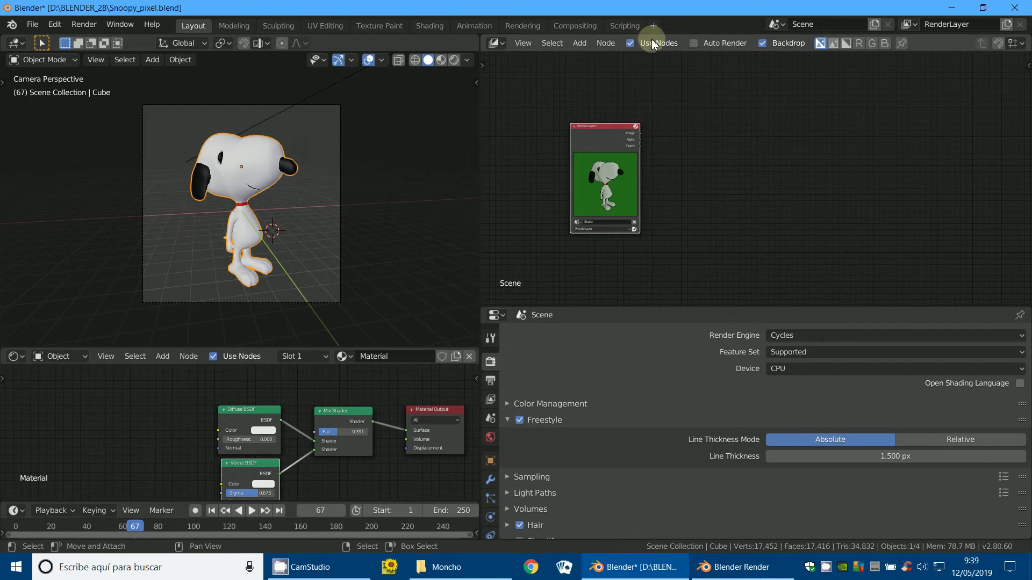
- Add a Composite output node at upper right, linked from the Render Layers image
{"action": "left_click", "coordinate": [581, 43]}
{"action": "mouse_move", "coordinate": [599, 91]}
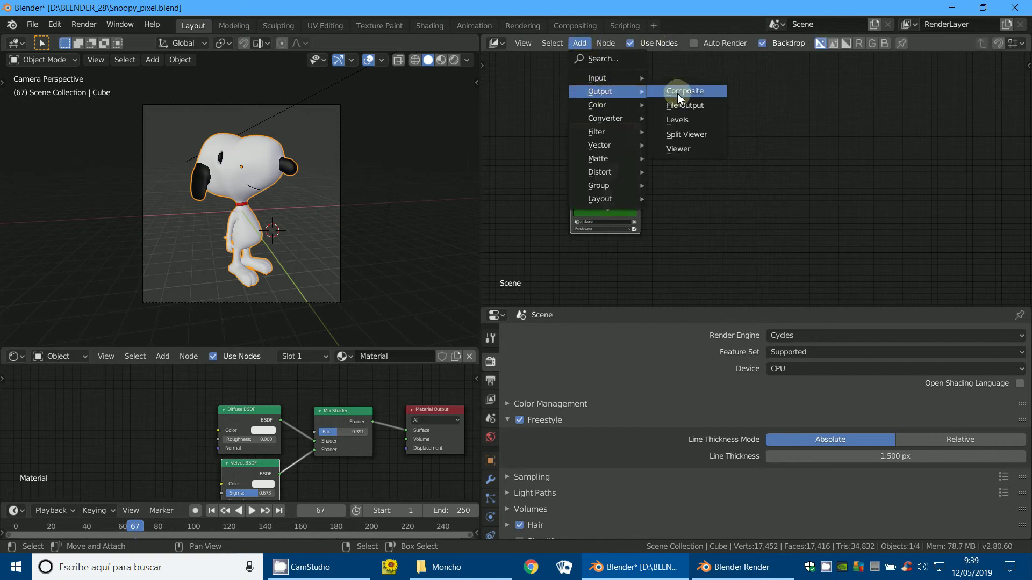
{"action": "left_click", "coordinate": [678, 91]}
{"action": "left_click", "coordinate": [841, 132]}
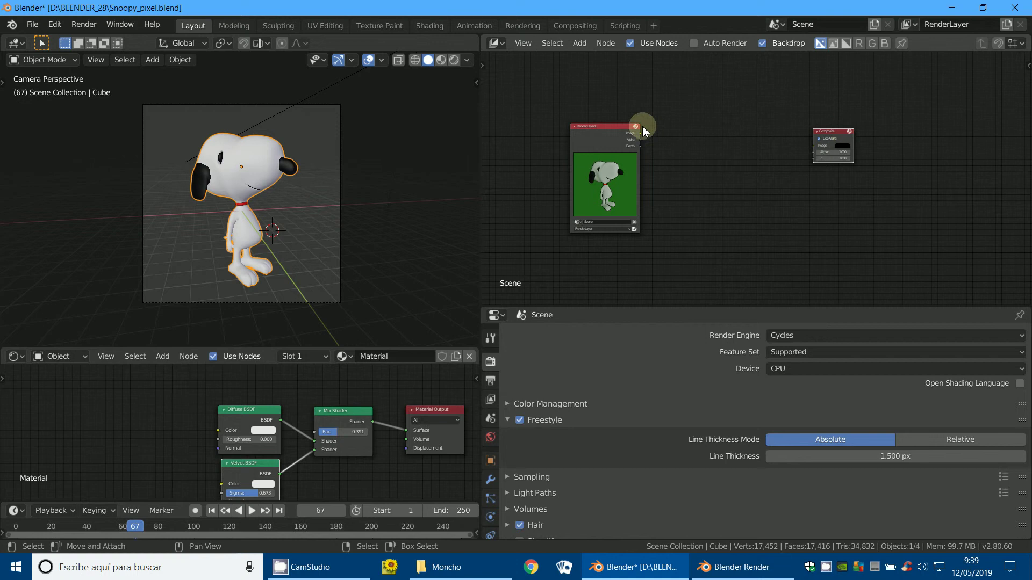
{"action": "mouse_move", "coordinate": [640, 133]}
{"action": "left_mouse_down"}
{"action": "mouse_move", "coordinate": [813, 145]}
{"action": "mouse_move", "coordinate": [877, 130]}
{"action": "left_mouse_up"}
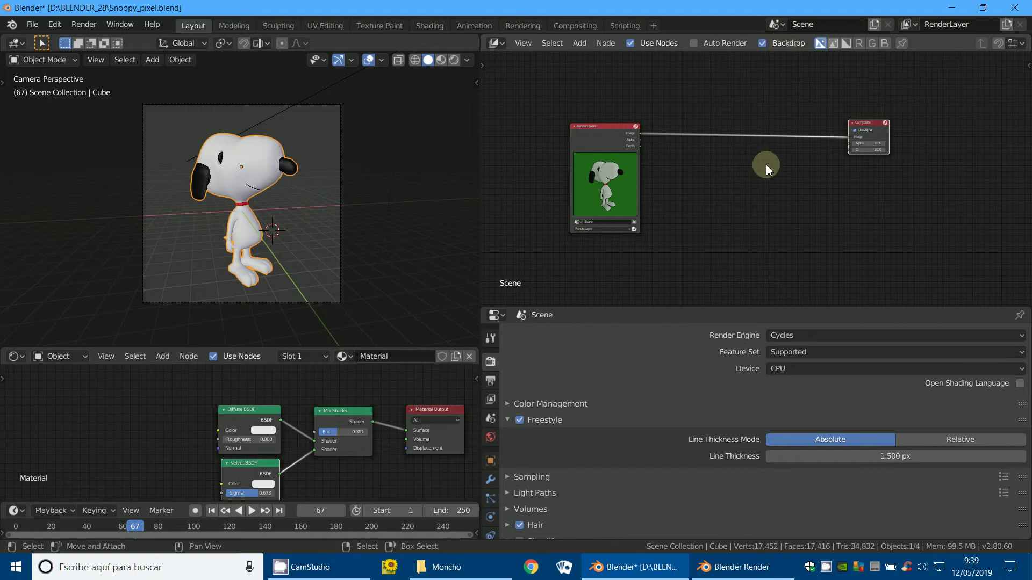
- Add a Viewer node below Composite, linked from the Render Layers image
{"action": "left_click", "coordinate": [596, 50]}
{"action": "left_click", "coordinate": [581, 44]}
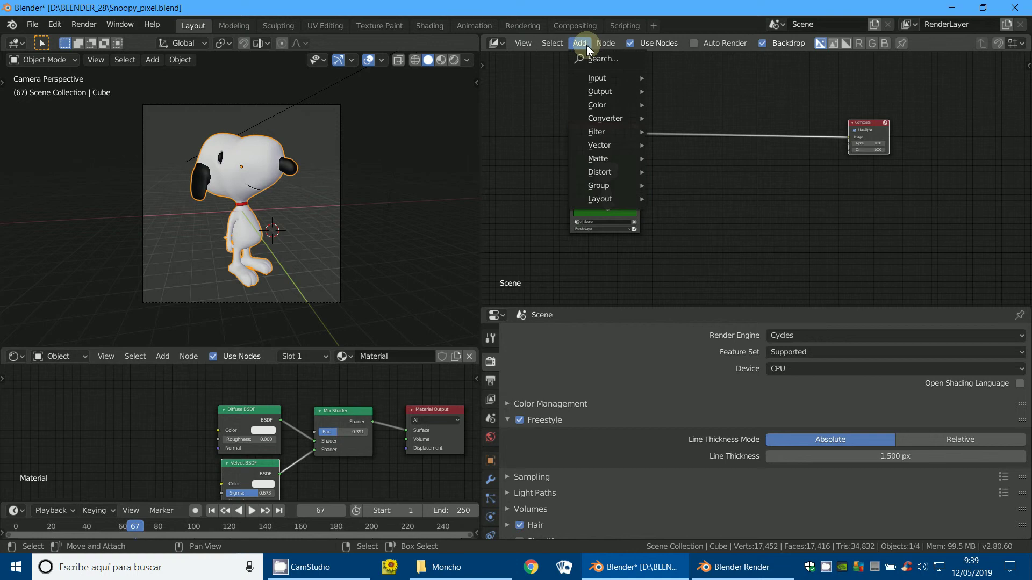
{"action": "left_click", "coordinate": [585, 48]}
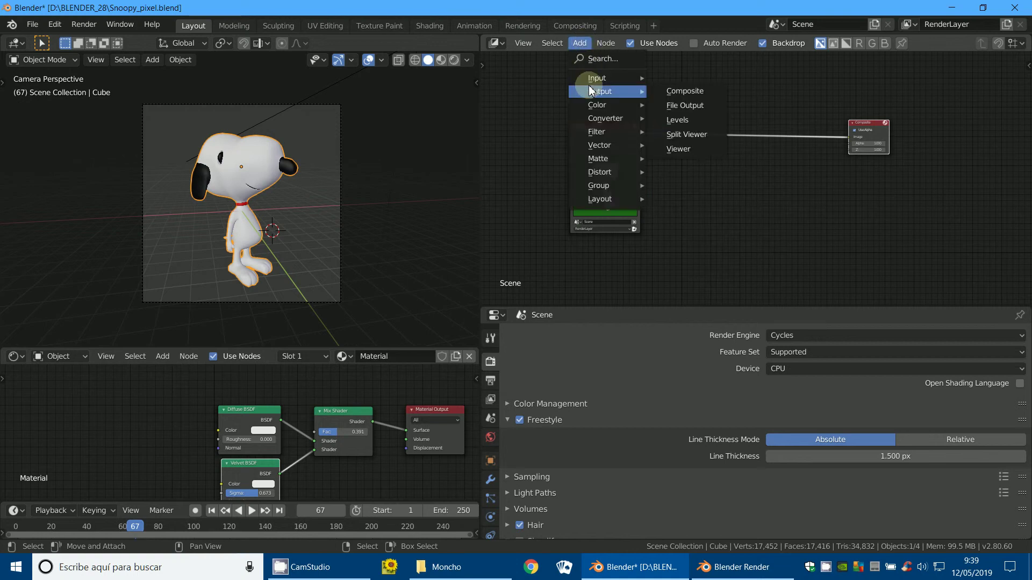
{"action": "mouse_move", "coordinate": [600, 92]}
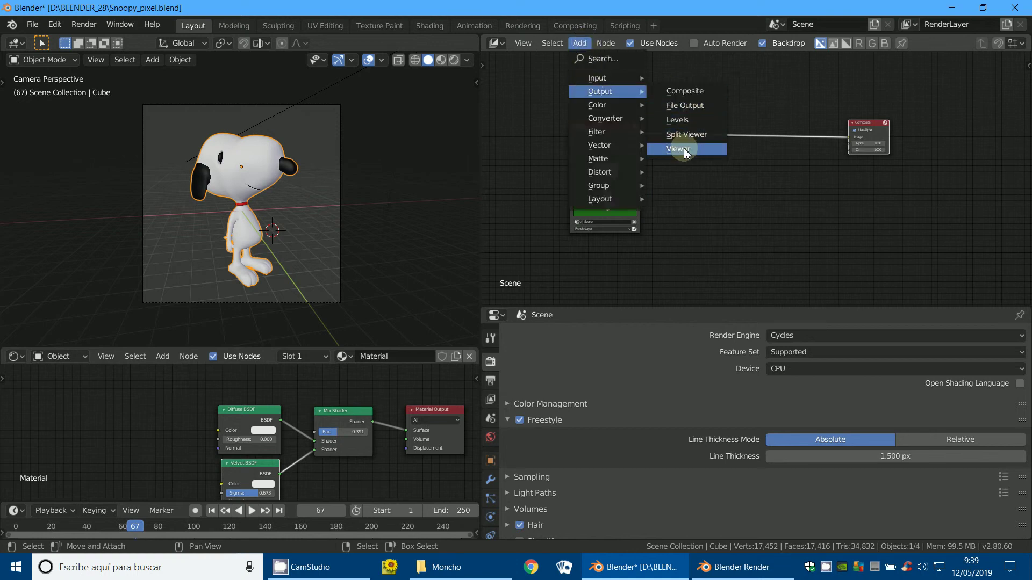
{"action": "left_click", "coordinate": [685, 152]}
{"action": "left_click", "coordinate": [858, 209]}
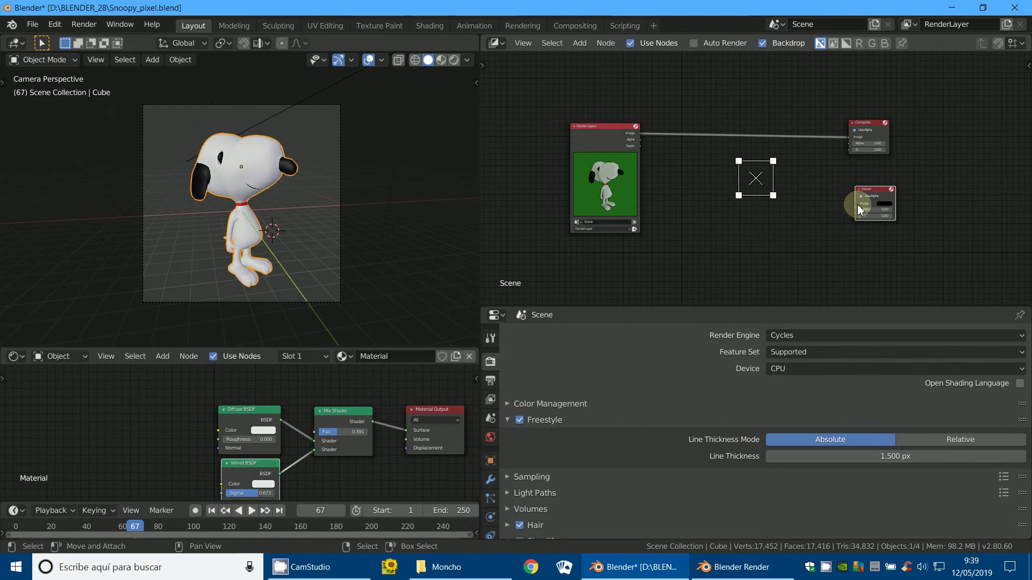
{"action": "left_click_drag", "start_coordinate": [854, 203], "coordinate": [641, 137]}
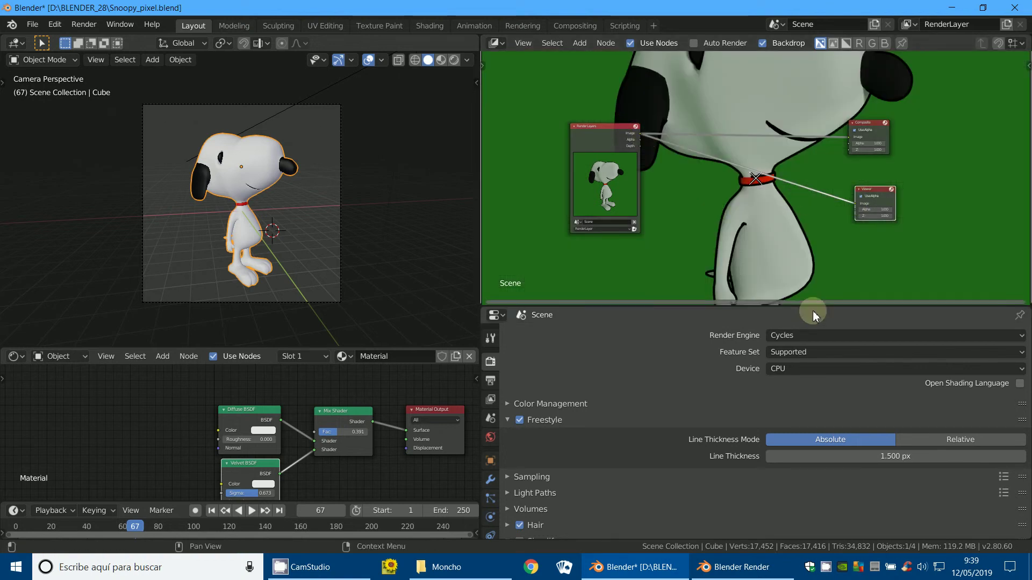
{"action": "mouse_move", "coordinate": [804, 303]}
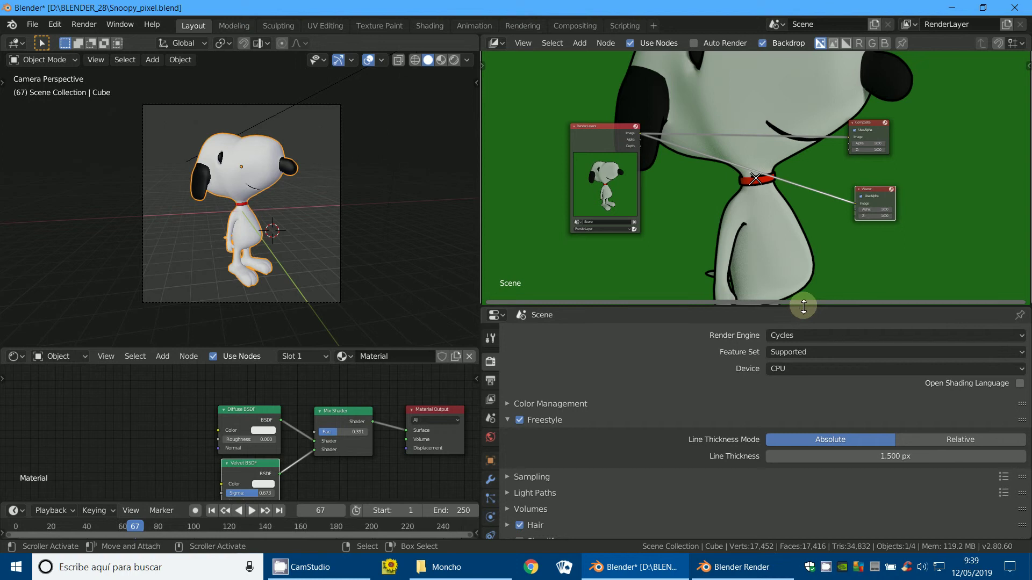
- Enlarge the node editor, adjust the backdrop zoom, and spread the three nodes apart
{"action": "left_click_drag", "start_coordinate": [805, 306], "coordinate": [823, 426]}
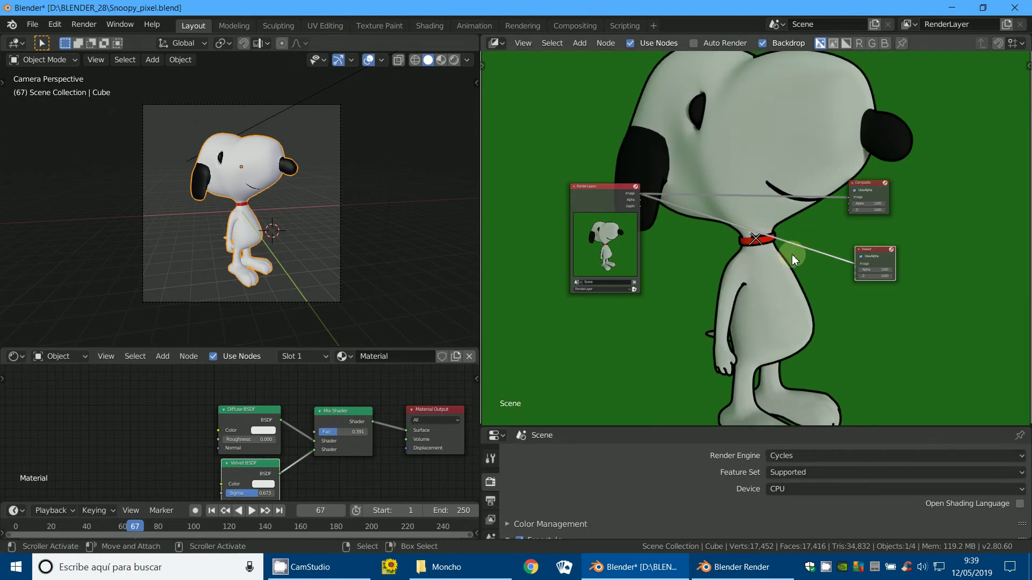
{"action": "key", "text": "v"}
{"action": "key", "text": "v"}
{"action": "key", "text": "v"}
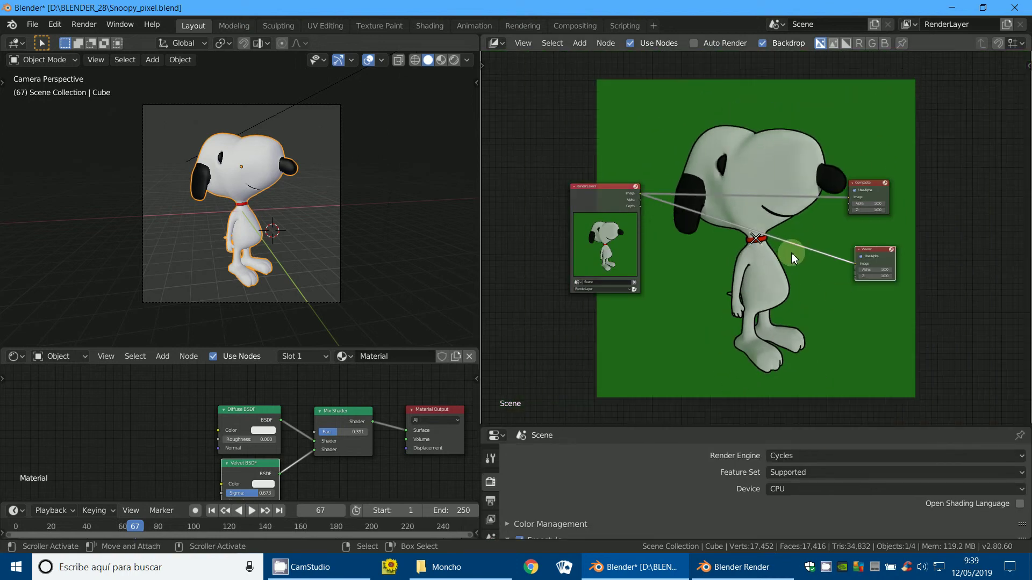
{"action": "key", "text": "v"}
{"action": "key", "text": "v"}
{"action": "key", "text": "v"}
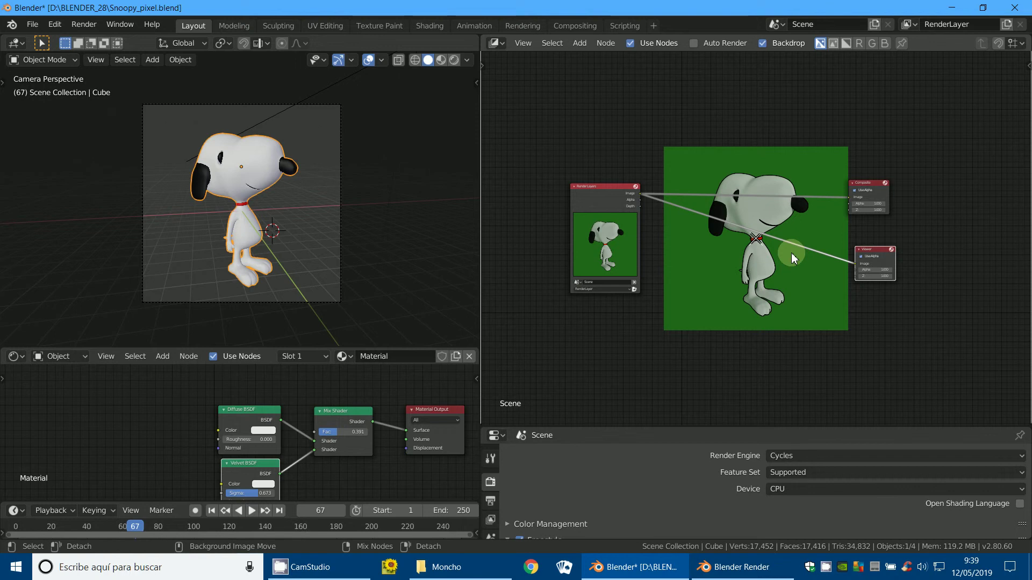
{"action": "key", "text": "alt+v"}
{"action": "key", "text": "alt+v"}
{"action": "key", "text": "alt+v"}
{"action": "key", "text": "alt+v"}
{"action": "key", "text": "alt+v"}
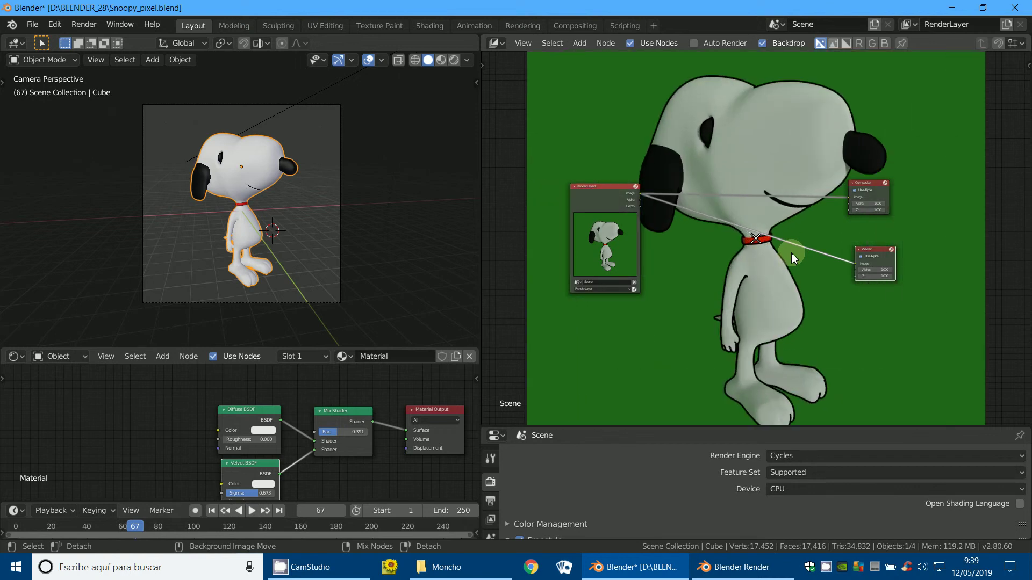
{"action": "left_click_drag", "start_coordinate": [606, 196], "coordinate": [516, 167]}
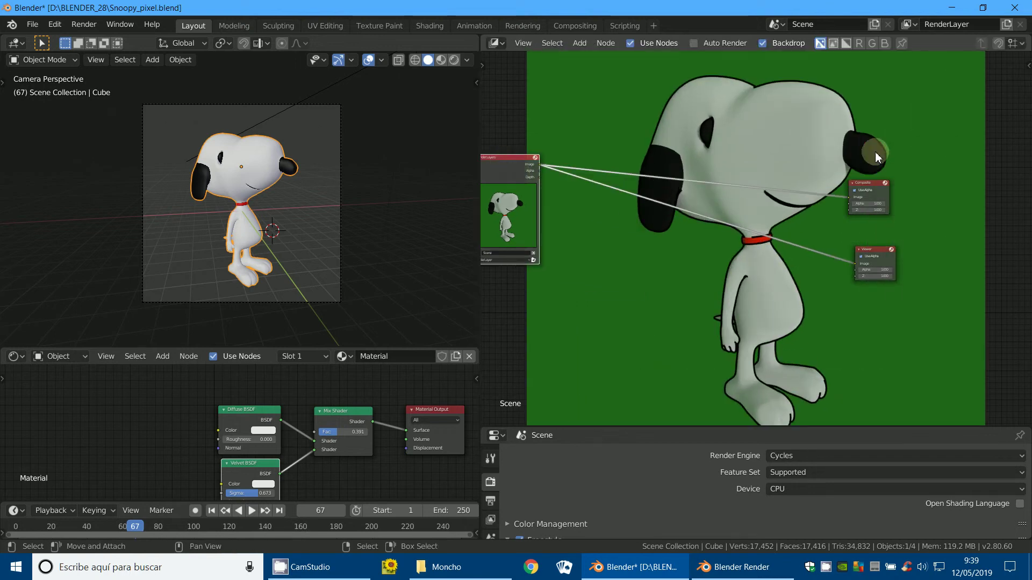
{"action": "left_click_drag", "start_coordinate": [884, 180], "coordinate": [990, 157]}
{"action": "left_click_drag", "start_coordinate": [882, 243], "coordinate": [1003, 236]}
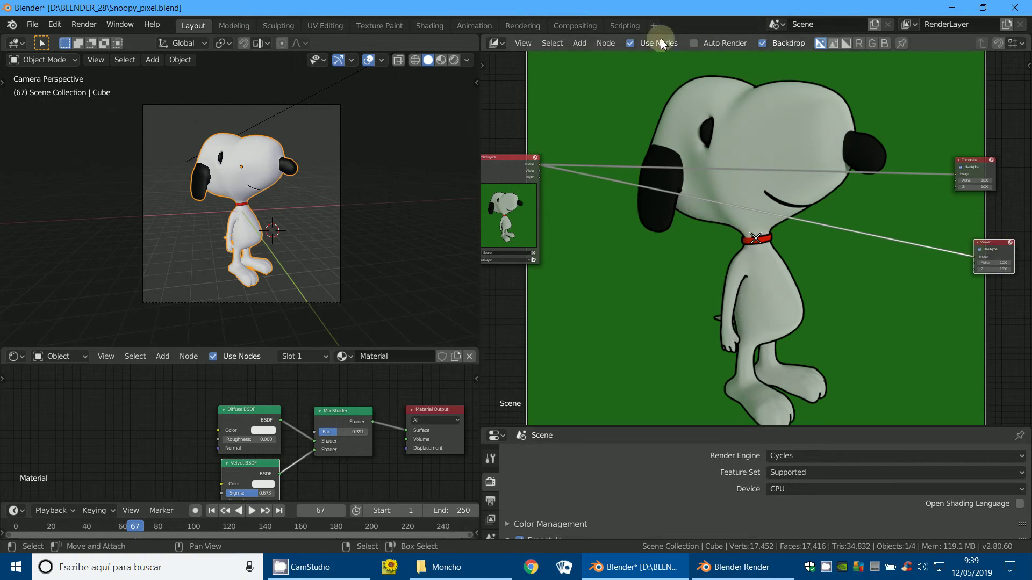
{"action": "left_click", "coordinate": [582, 43]}
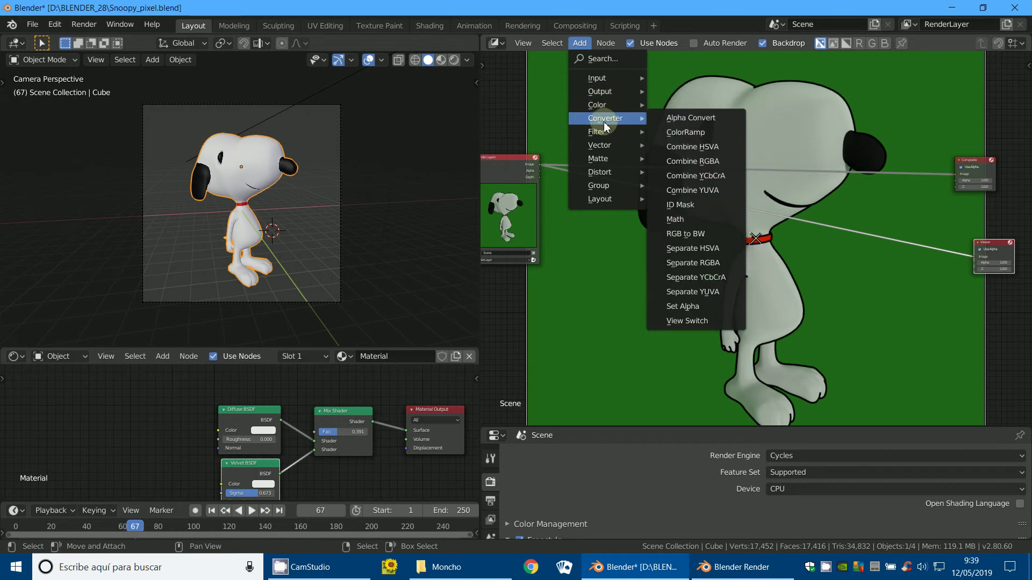
{"action": "mouse_move", "coordinate": [601, 131]}
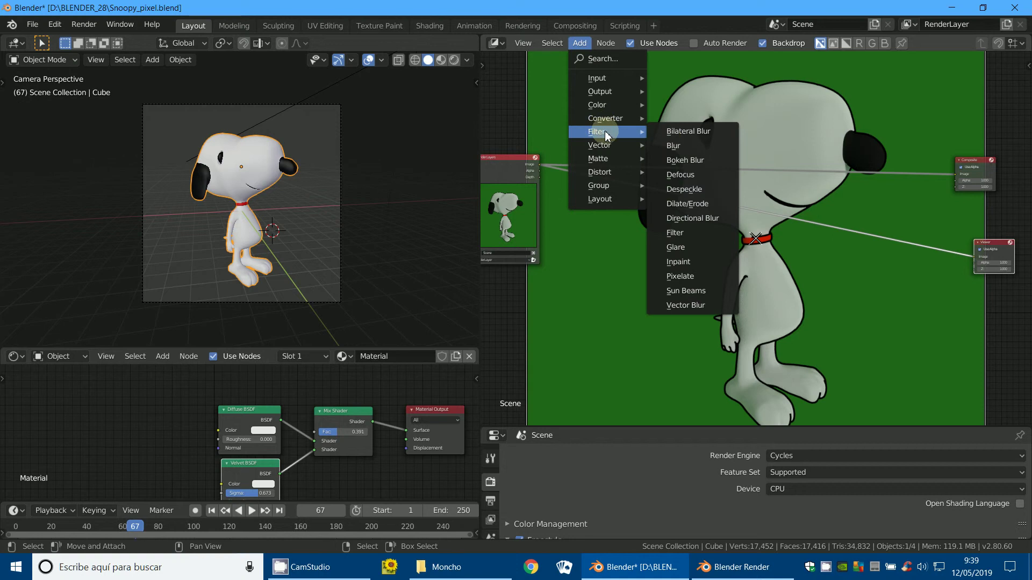
- Add a Pixelate filter node to the compositor
{"action": "left_click", "coordinate": [678, 281]}
{"action": "left_click", "coordinate": [741, 292]}
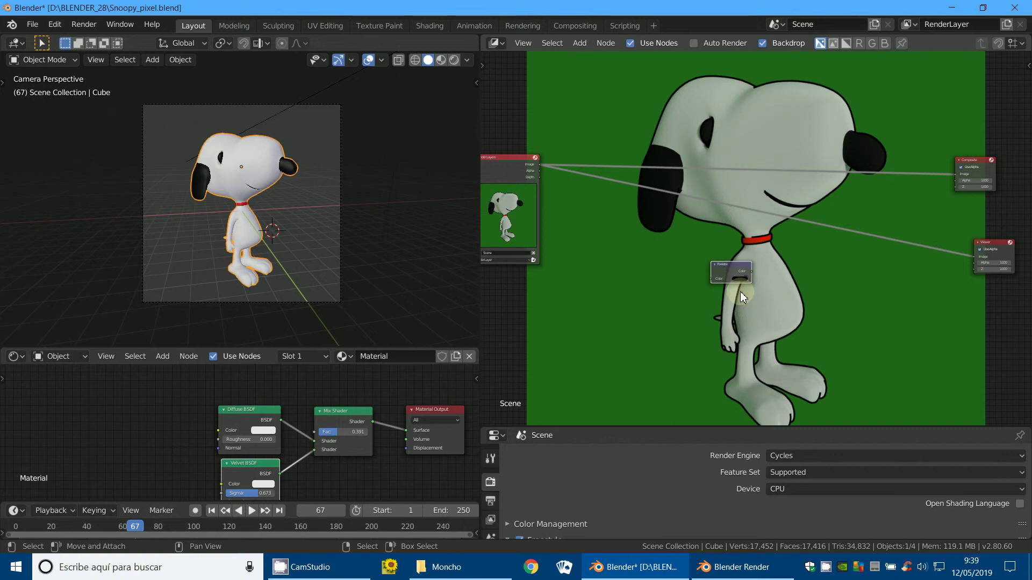
{"action": "scroll", "coordinate": [740, 292], "scroll_direction": "up", "scroll_amount": 2}
{"action": "scroll", "coordinate": [751, 297], "scroll_direction": "up", "scroll_amount": 3}
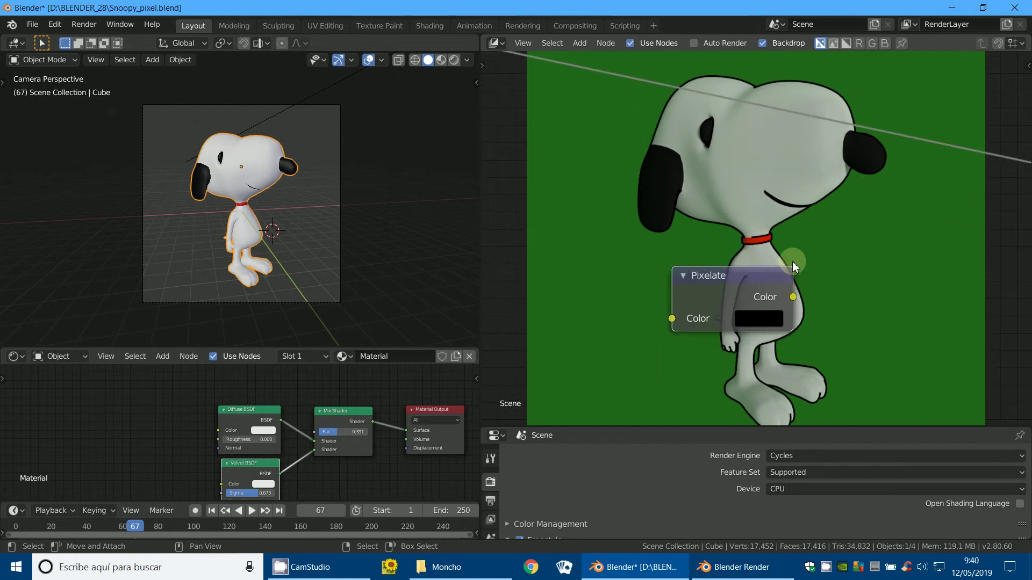
{"action": "scroll", "coordinate": [791, 259], "scroll_direction": "down", "scroll_amount": 6}
- Cut the links feeding the Composite and Viewer nodes
{"action": "right_click_drag", "start_coordinate": [825, 146], "coordinate": [829, 288], "text": "ctrl"}
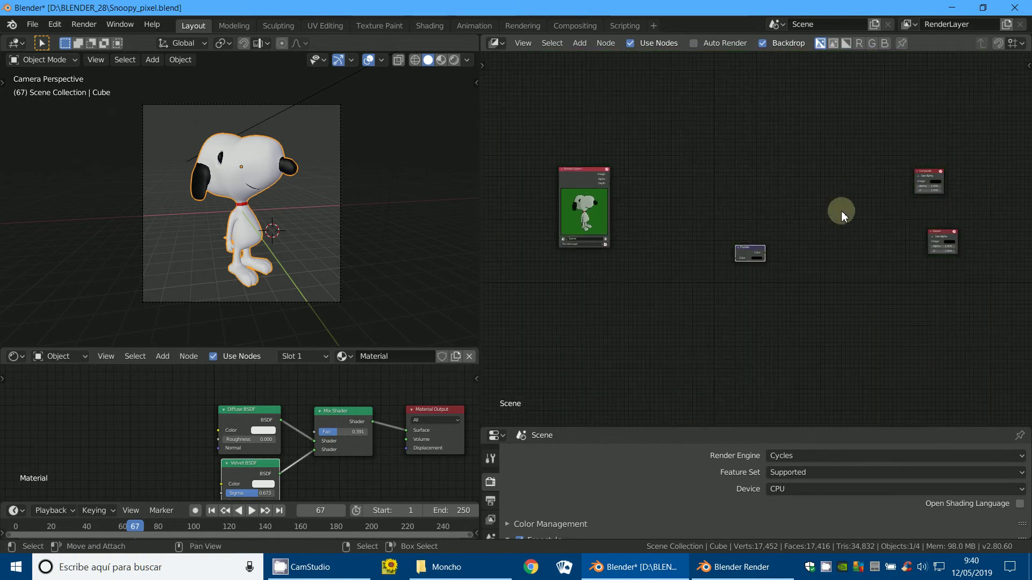
{"action": "scroll", "coordinate": [908, 199], "scroll_direction": "up", "scroll_amount": 2}
{"action": "middle_click_drag", "start_coordinate": [906, 203], "coordinate": [742, 241]}
{"action": "scroll", "coordinate": [814, 185], "scroll_direction": "up", "scroll_amount": 1}
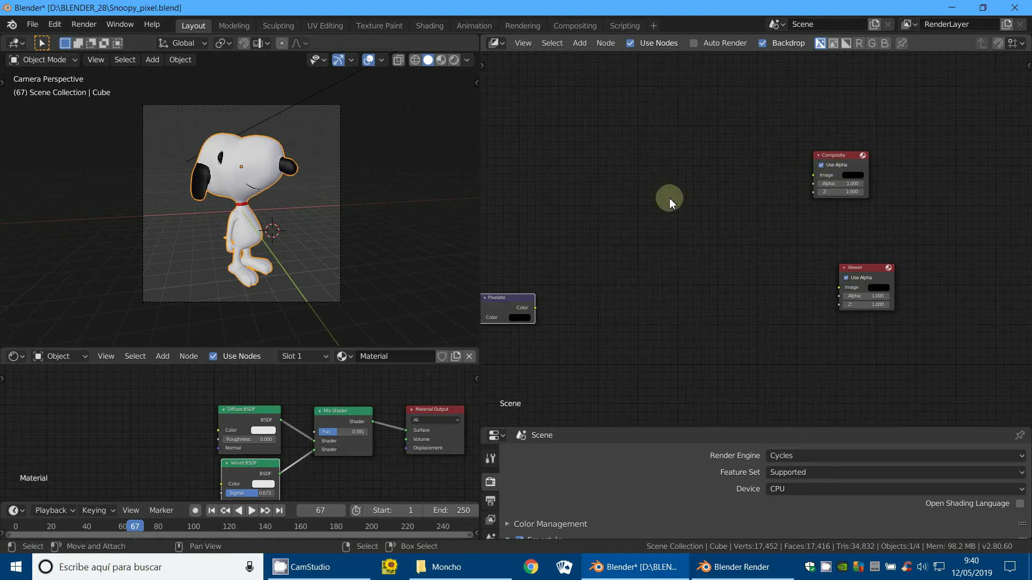
{"action": "left_click", "coordinate": [578, 43]}
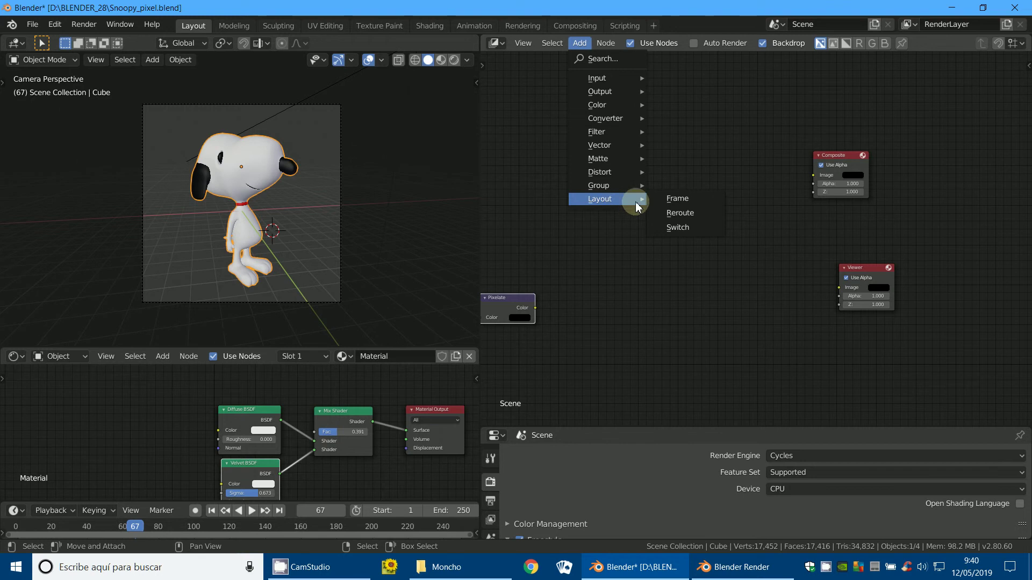
- Add a Reroute linked to the Composite and Viewer inputs, fed by the Render Layers image
{"action": "left_click", "coordinate": [671, 214]}
{"action": "scroll", "coordinate": [683, 197], "scroll_direction": "up", "scroll_amount": 1}
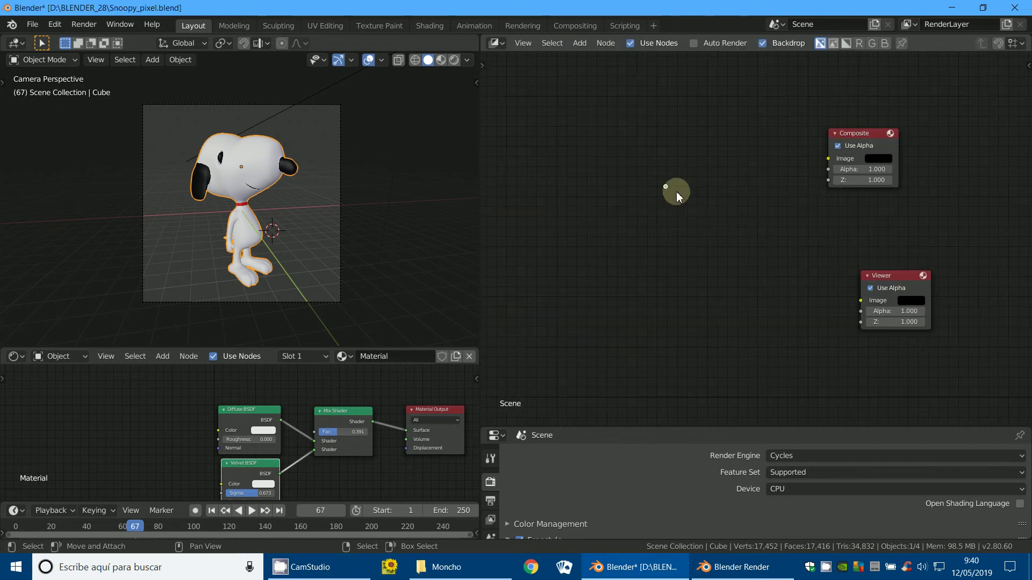
{"action": "left_click_drag", "start_coordinate": [666, 186], "coordinate": [829, 159]}
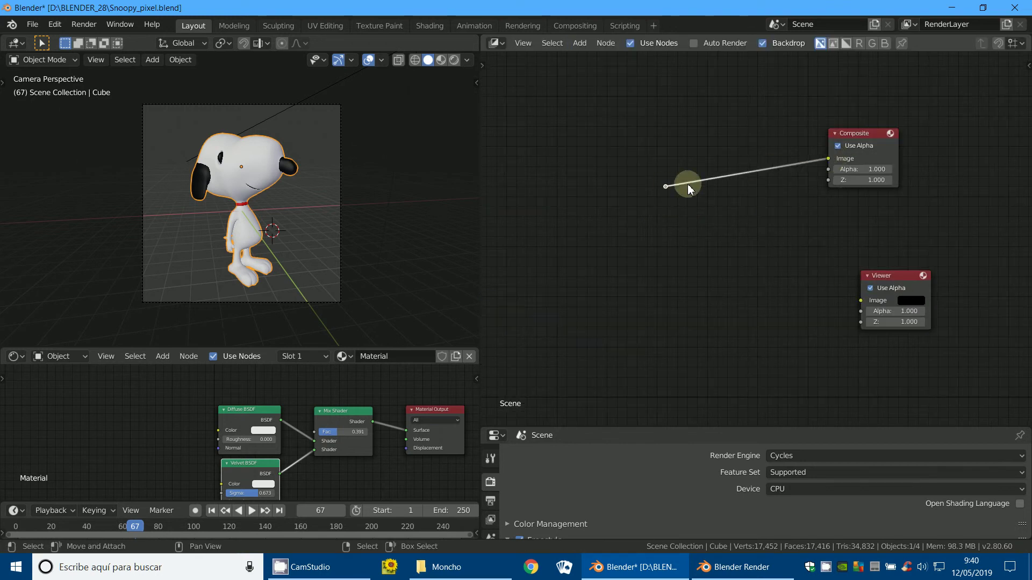
{"action": "left_click_drag", "start_coordinate": [666, 186], "coordinate": [861, 301]}
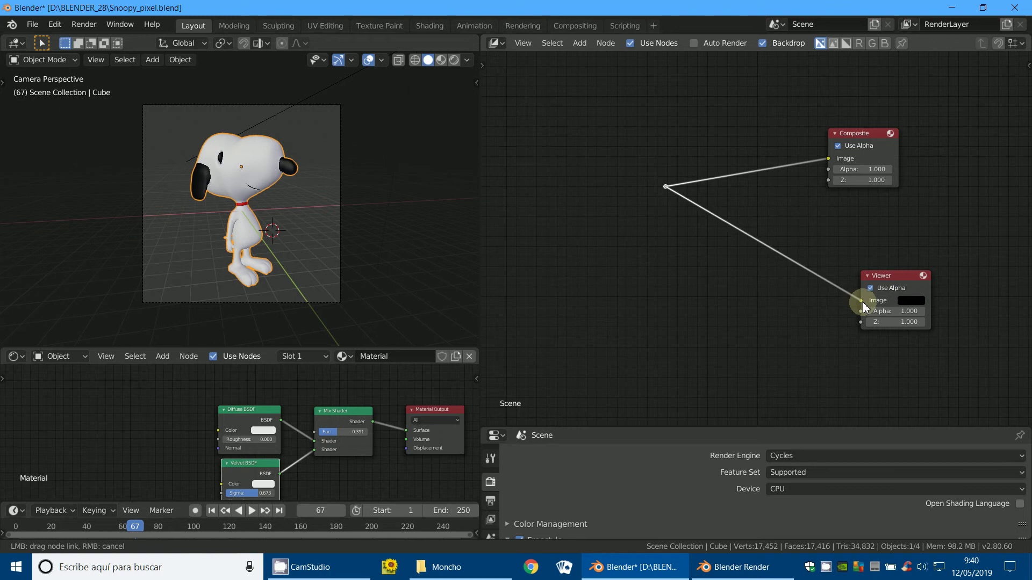
{"action": "scroll", "coordinate": [751, 240], "scroll_direction": "down", "scroll_amount": 2}
{"action": "middle_click_drag", "start_coordinate": [750, 240], "coordinate": [811, 242]}
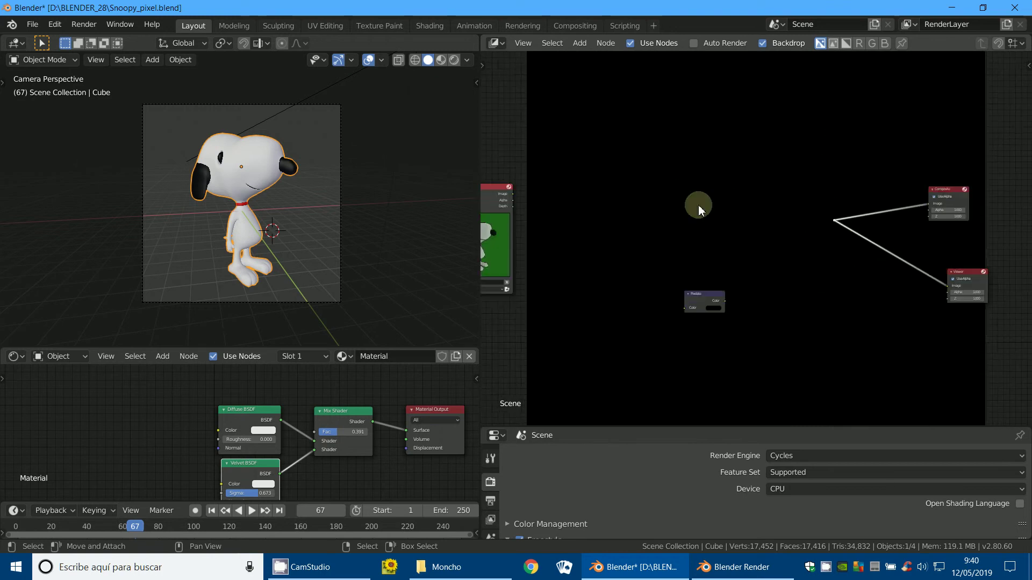
{"action": "scroll", "coordinate": [599, 219], "scroll_direction": "down", "scroll_amount": 1}
{"action": "left_click_drag", "start_coordinate": [564, 206], "coordinate": [820, 223]}
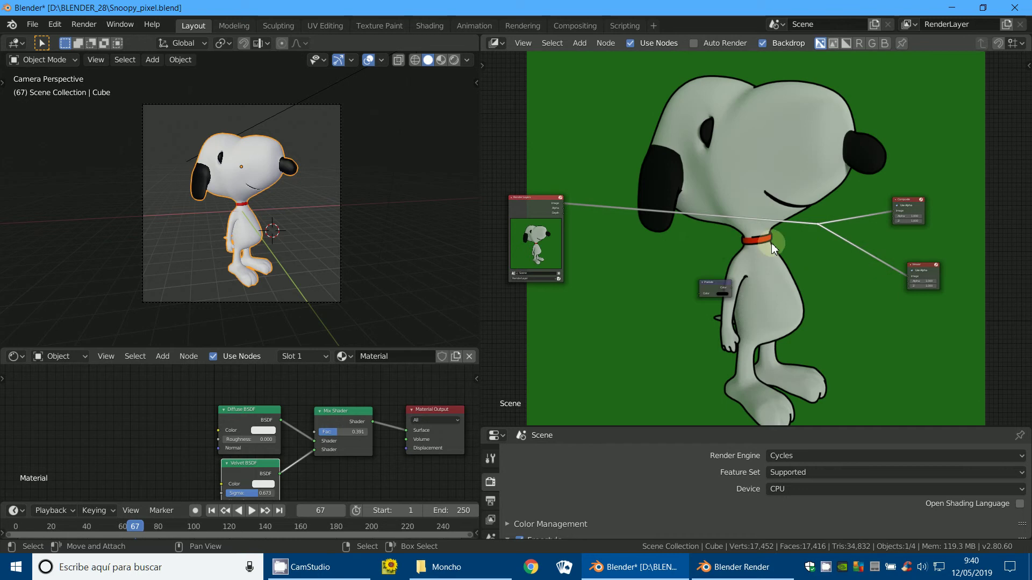
- Move the Pixelate node up toward the reroute link
{"action": "mouse_move", "coordinate": [712, 285]}
{"action": "left_mouse_down"}
{"action": "mouse_move", "coordinate": [704, 213]}
{"action": "mouse_move", "coordinate": [700, 299]}
{"action": "left_mouse_up"}
{"action": "scroll", "coordinate": [710, 285], "scroll_direction": "up", "scroll_amount": 1}
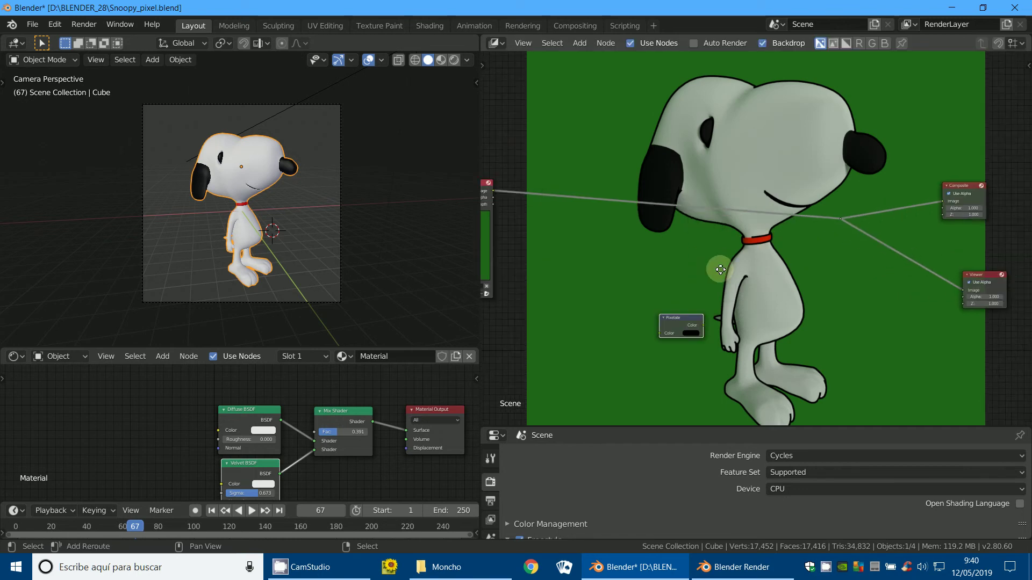
{"action": "scroll", "coordinate": [814, 269], "scroll_direction": "up", "scroll_amount": 2}
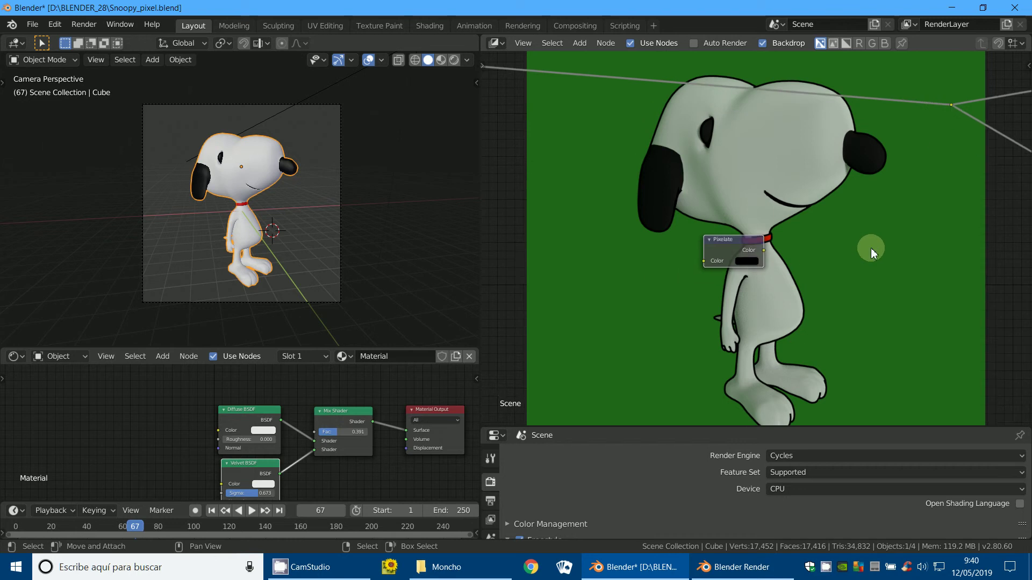
{"action": "scroll", "coordinate": [858, 252], "scroll_direction": "up", "scroll_amount": 2}
{"action": "scroll", "coordinate": [730, 276], "scroll_direction": "up", "scroll_amount": 2}
{"action": "scroll", "coordinate": [712, 252], "scroll_direction": "down", "scroll_amount": 2}
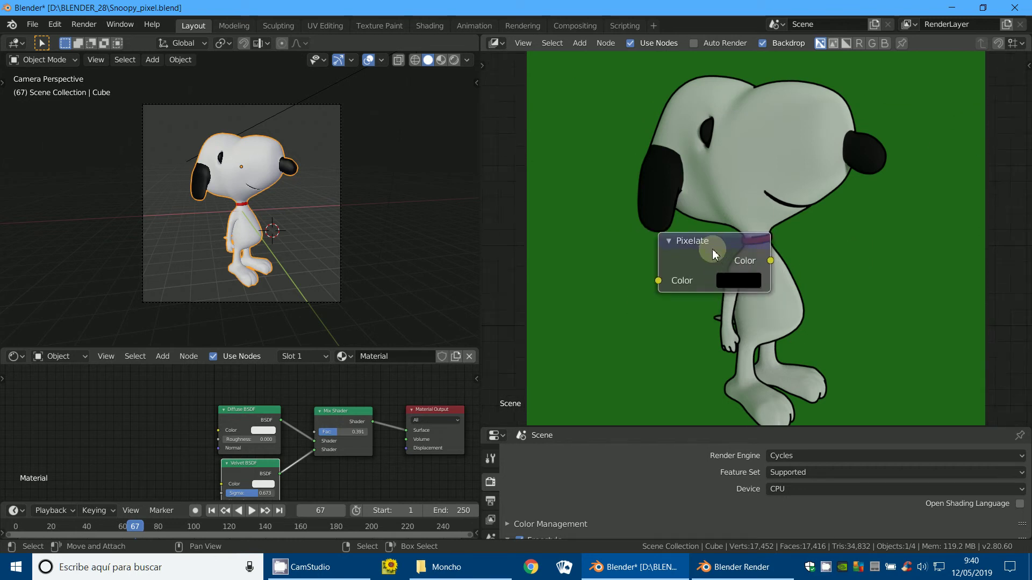
{"action": "scroll", "coordinate": [715, 250], "scroll_direction": "down", "scroll_amount": 1}
{"action": "scroll", "coordinate": [720, 245], "scroll_direction": "up", "scroll_amount": 1}
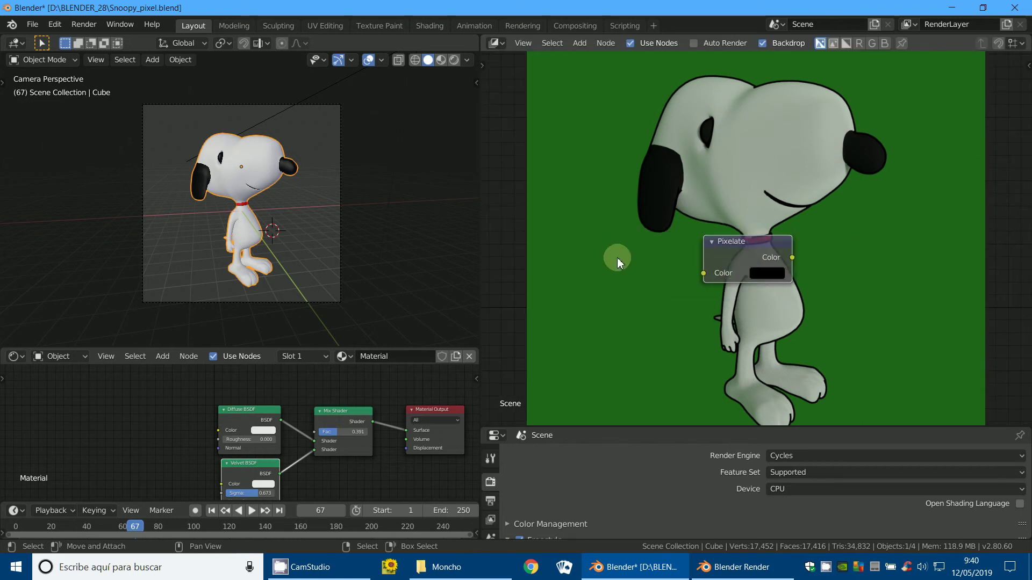
{"action": "scroll", "coordinate": [617, 257], "scroll_direction": "down", "scroll_amount": 1}
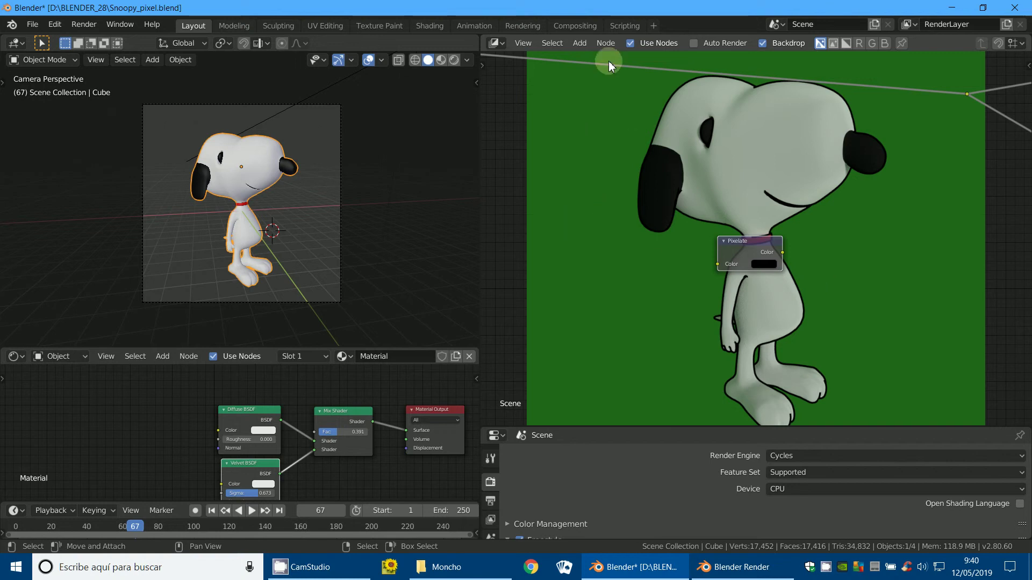
- Add a Scale node to the left of Pixelate
{"action": "left_click", "coordinate": [582, 46]}
{"action": "mouse_move", "coordinate": [600, 172]}
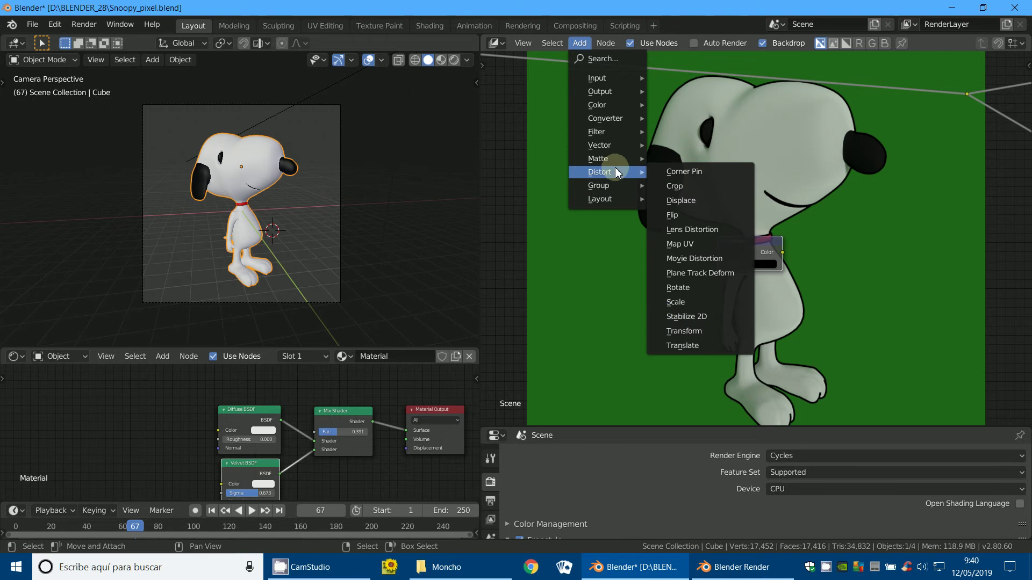
{"action": "left_click", "coordinate": [681, 304]}
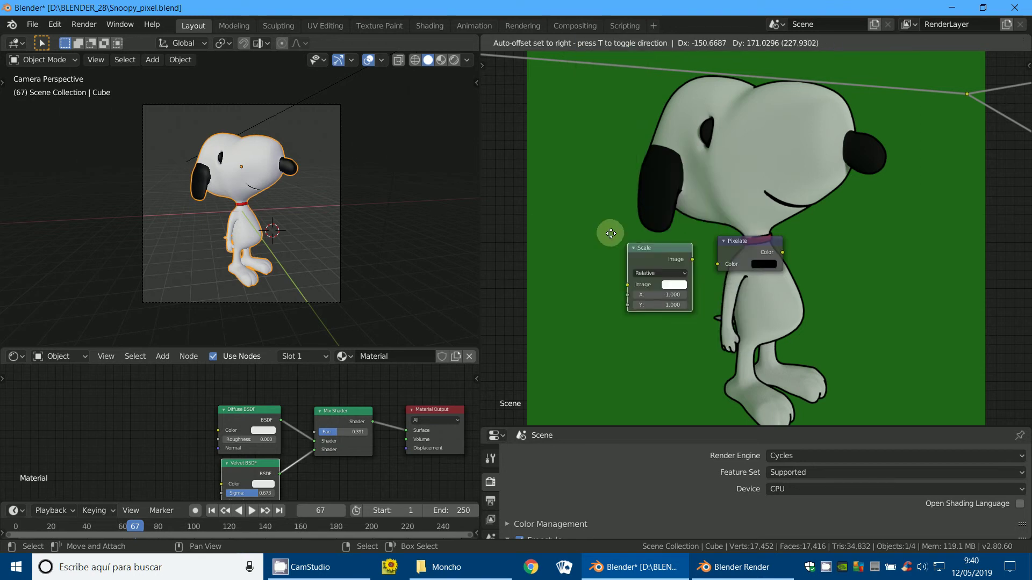
{"action": "left_click", "coordinate": [630, 246]}
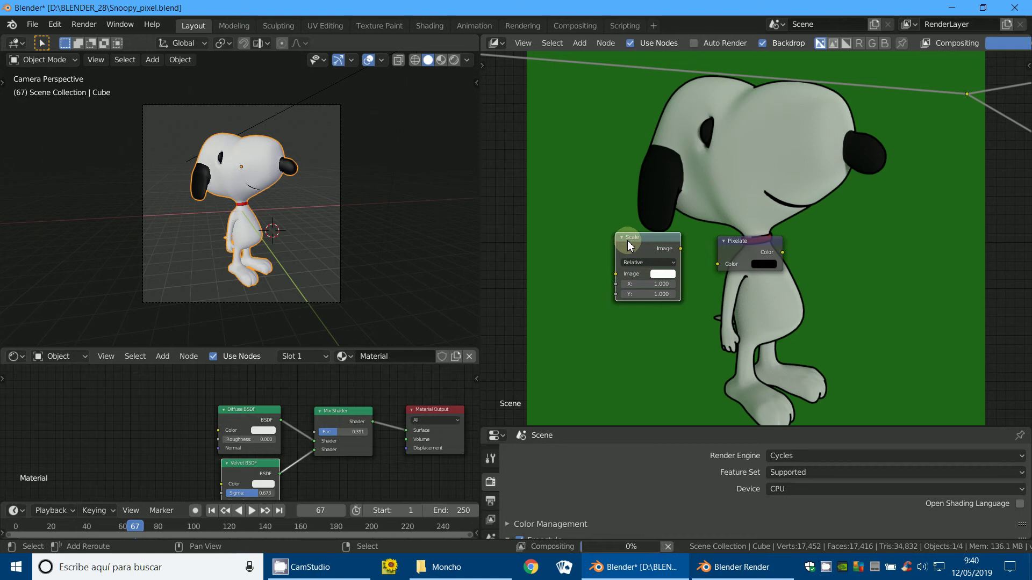
- Duplicate the Scale node to the right of Pixelate, then open Windows search
{"action": "key", "text": "shift+d"}
{"action": "left_click", "coordinate": [855, 243]}
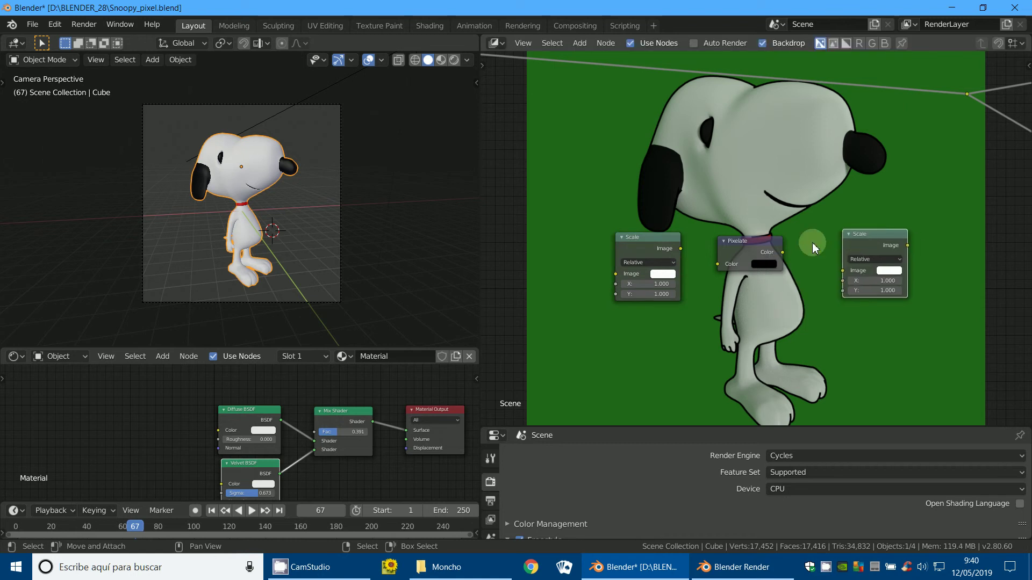
{"action": "scroll", "coordinate": [769, 291], "scroll_direction": "up", "scroll_amount": 1}
{"action": "middle_click_drag", "start_coordinate": [769, 291], "coordinate": [792, 294]}
{"action": "left_click", "coordinate": [680, 302]}
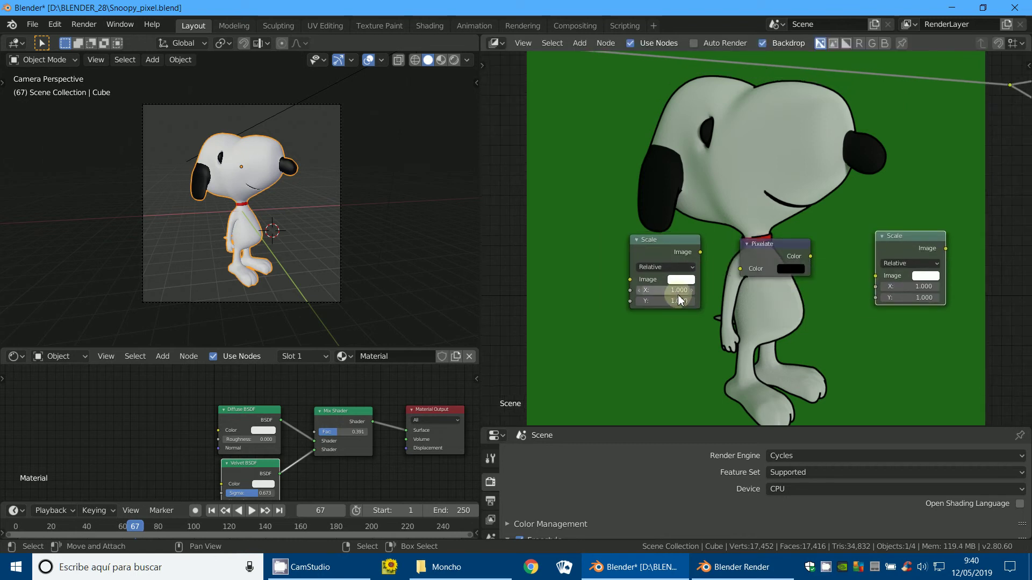
{"action": "left_click", "coordinate": [128, 575]}
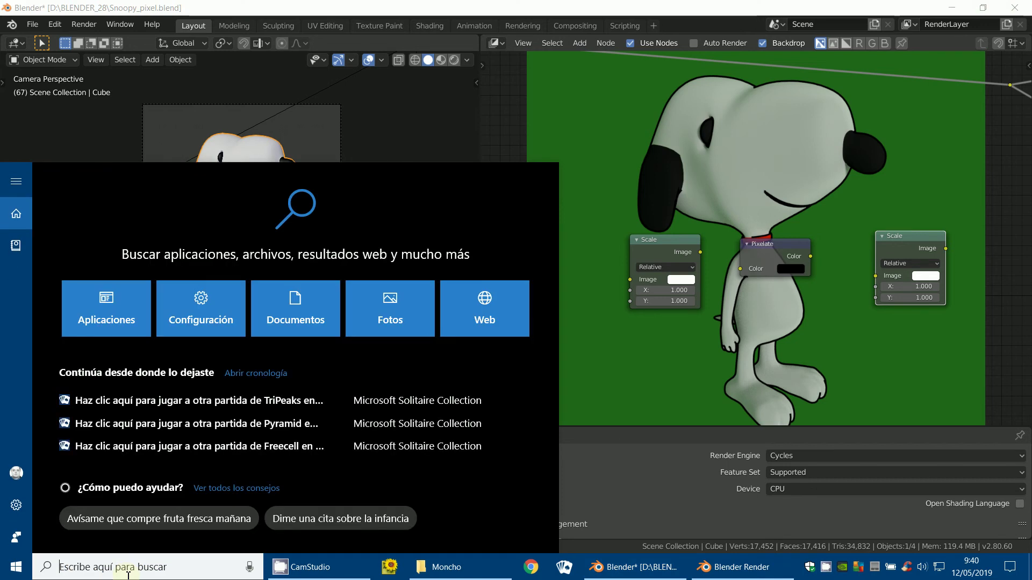
- Compute 100 ÷ 10 = 10 in Windows Calculator, then move its window left of Blender
{"action": "type", "text": "cal"}
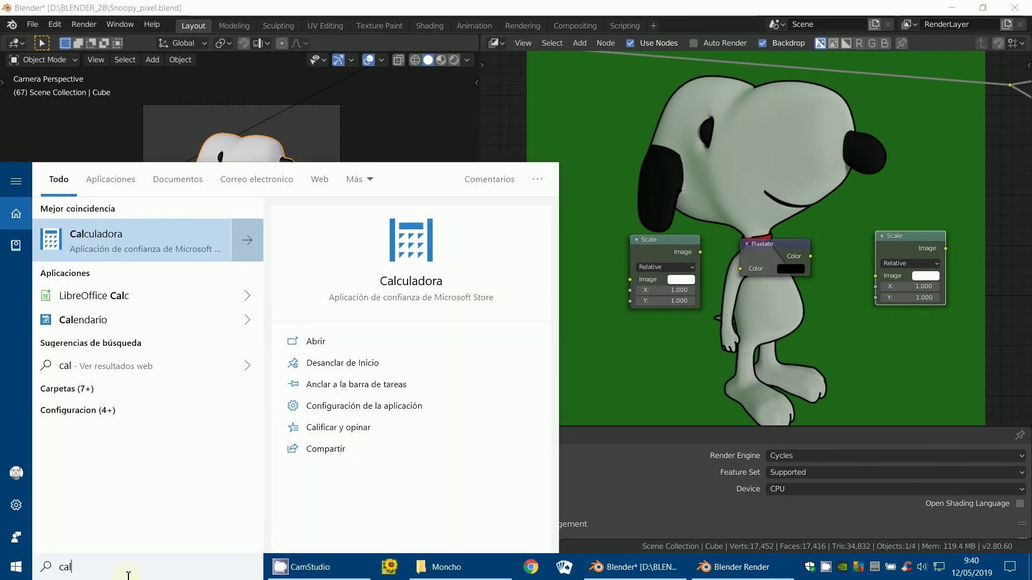
{"action": "type", "text": "c"}
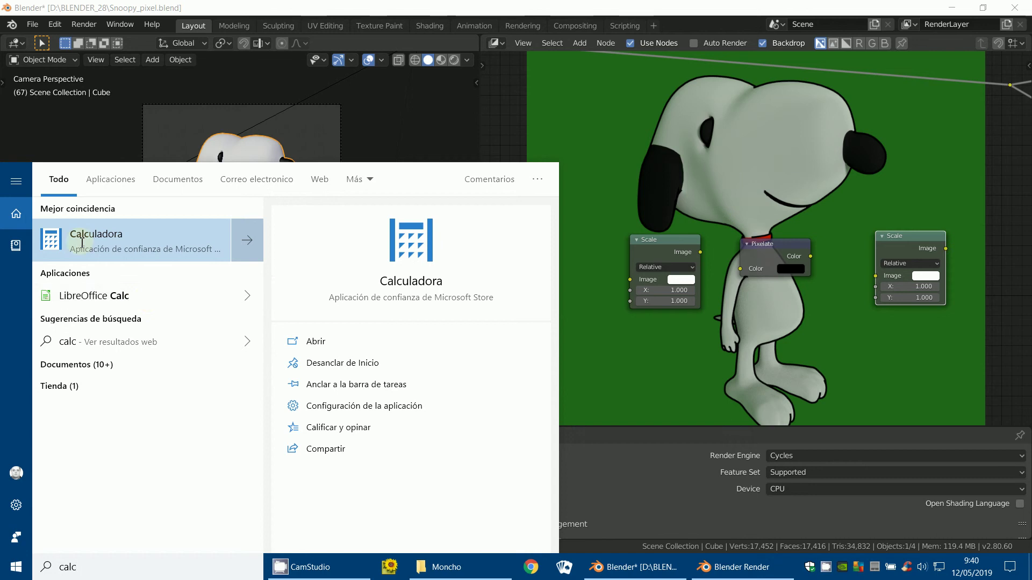
{"action": "left_click", "coordinate": [79, 241]}
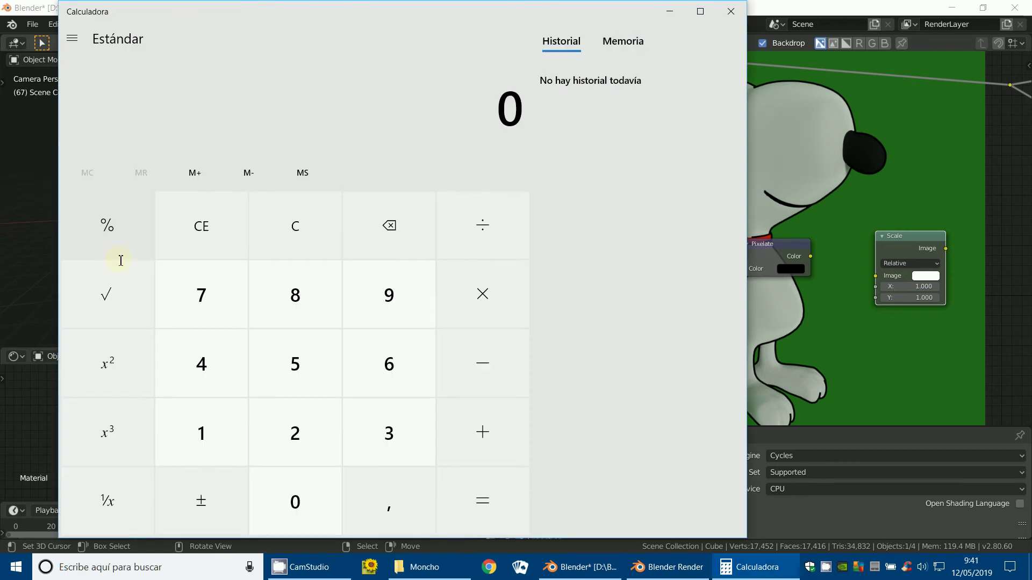
{"action": "left_click", "coordinate": [196, 430]}
{"action": "double_click", "coordinate": [273, 493]}
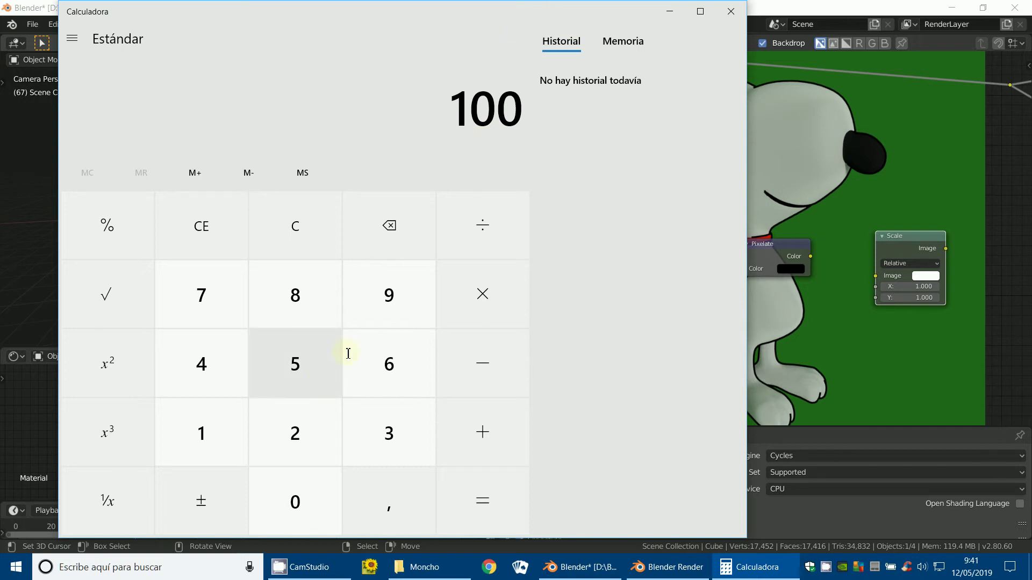
{"action": "left_click", "coordinate": [483, 226]}
{"action": "left_click", "coordinate": [198, 422]}
{"action": "left_click", "coordinate": [284, 501]}
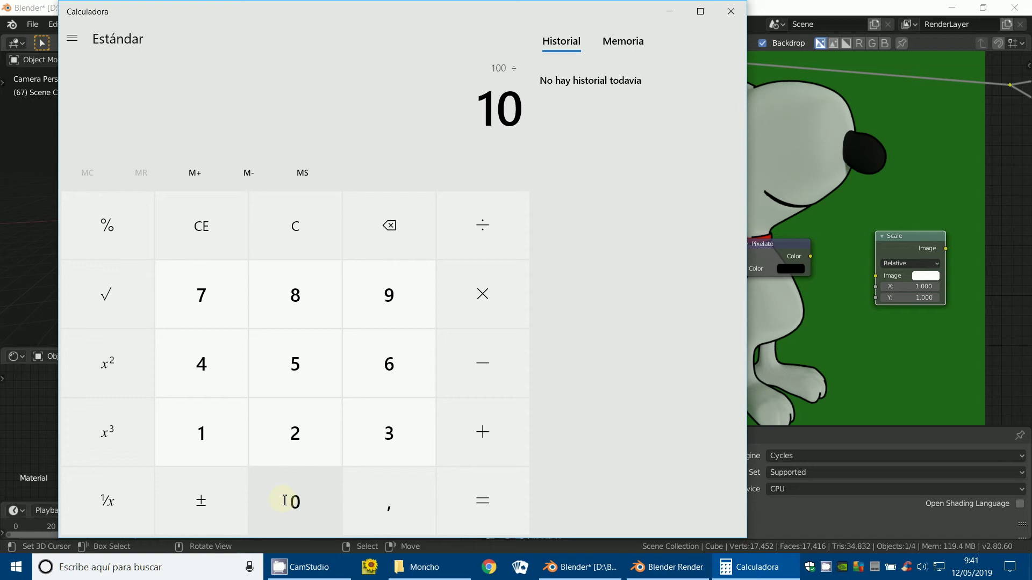
{"action": "left_click", "coordinate": [492, 524]}
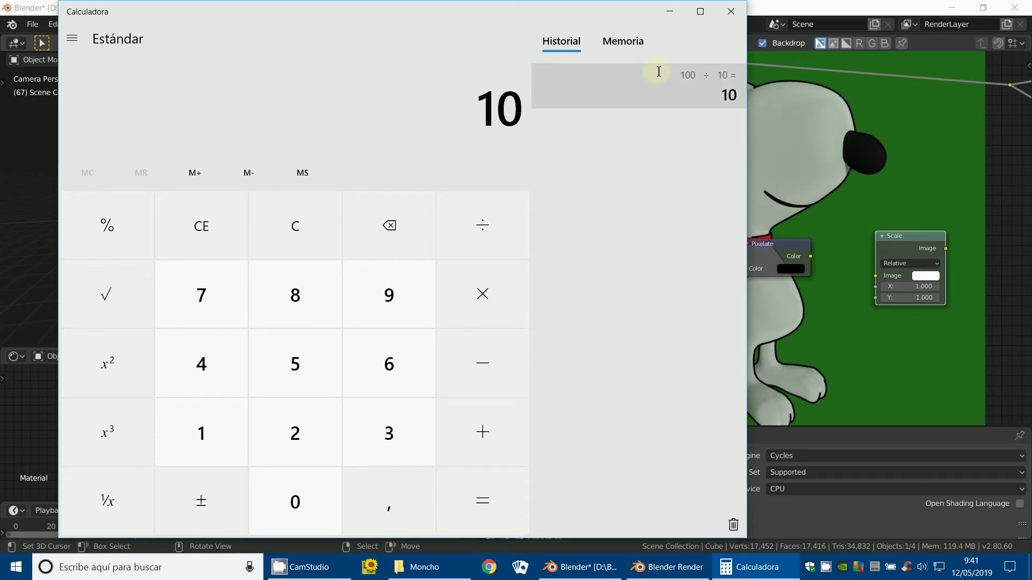
{"action": "left_click_drag", "start_coordinate": [617, 14], "coordinate": [317, 47]}
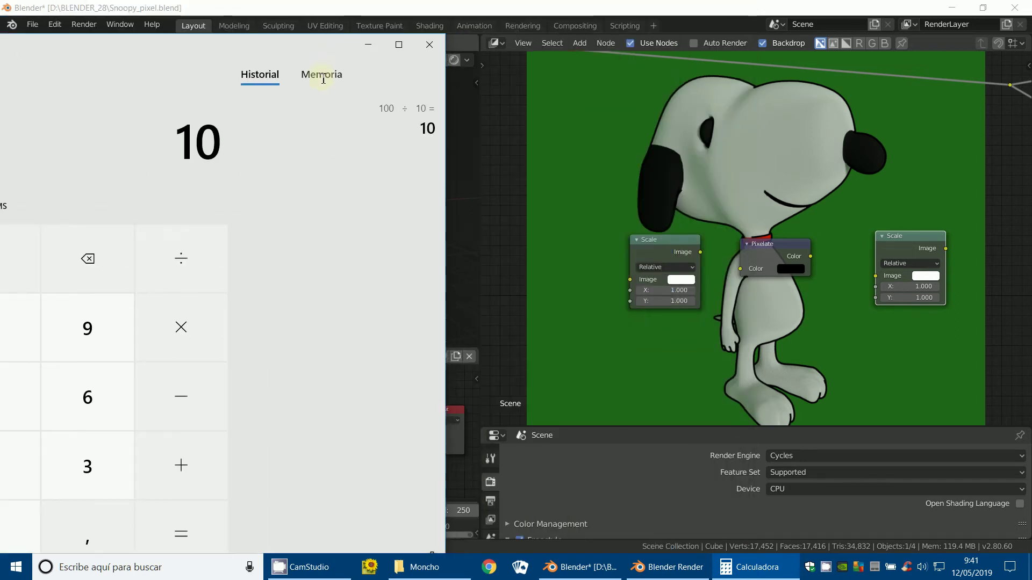
- Set the first Scale node's X and Y to 0.1 and the second Scale node's to 10
{"action": "left_click", "coordinate": [670, 290]}
{"action": "type", "text": "0.1"}
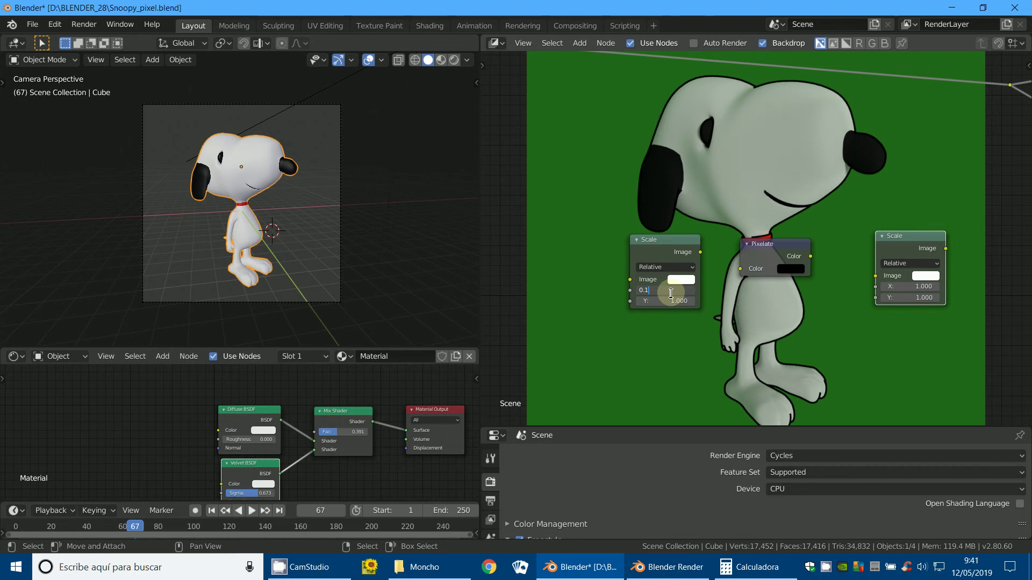
{"action": "left_click", "coordinate": [672, 301]}
{"action": "type", "text": "1"}
{"action": "key", "text": "Return"}
{"action": "scroll", "coordinate": [755, 330], "scroll_direction": "down", "scroll_amount": 1}
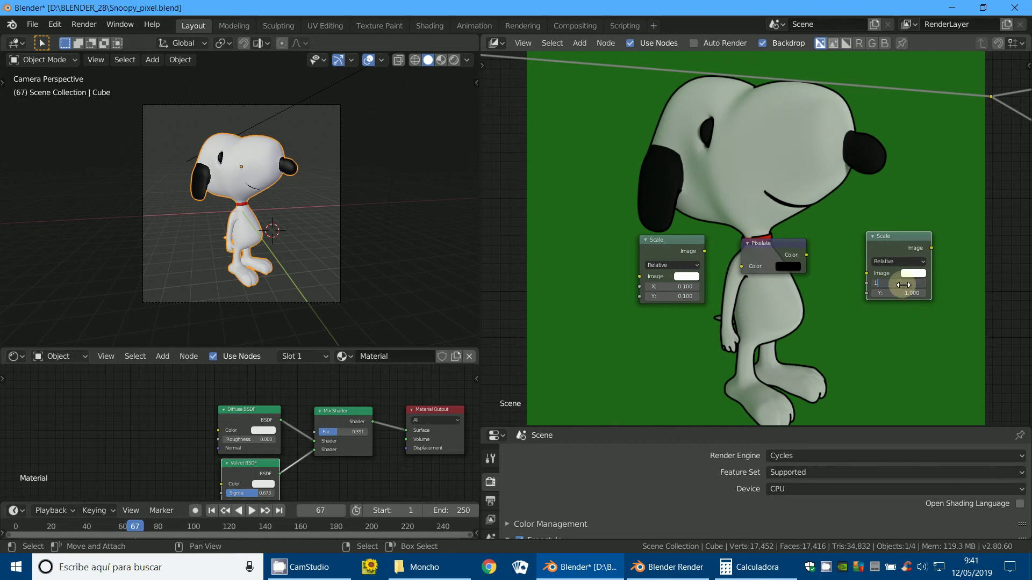
{"action": "type", "text": "0"}
{"action": "key", "text": "Tab"}
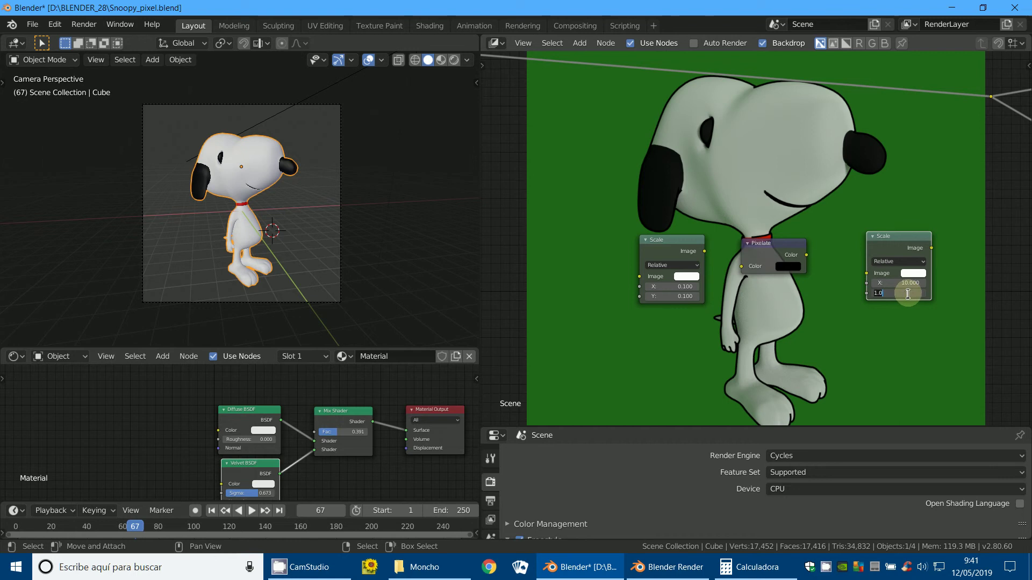
{"action": "type", "text": "10"}
{"action": "key", "text": "Return"}
{"action": "scroll", "coordinate": [686, 269], "scroll_direction": "up", "scroll_amount": 2}
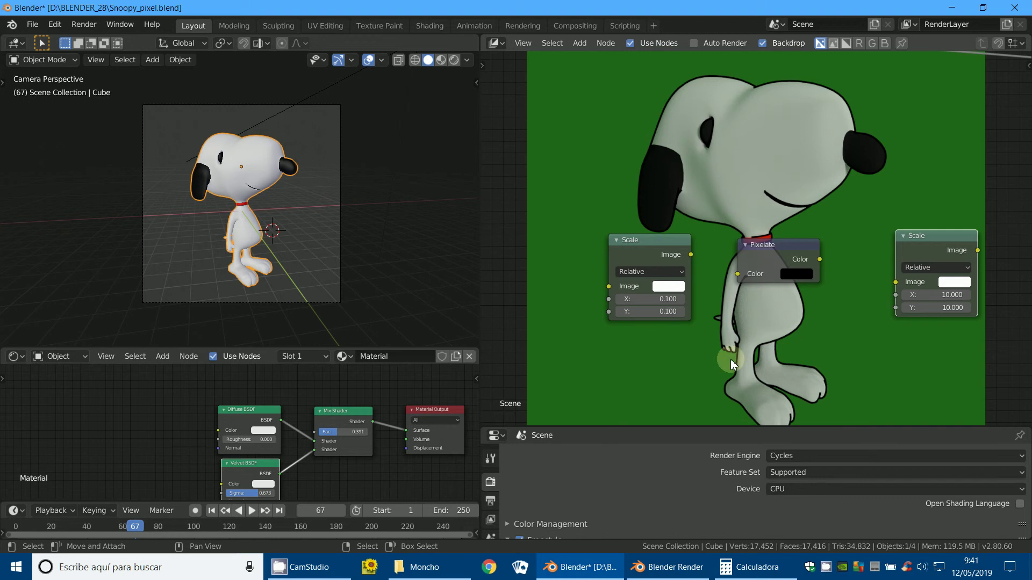
- Link Render Layers → Scale 0.1 → Pixelate → Scale 10 → output
{"action": "left_click_drag", "start_coordinate": [691, 253], "coordinate": [737, 273]}
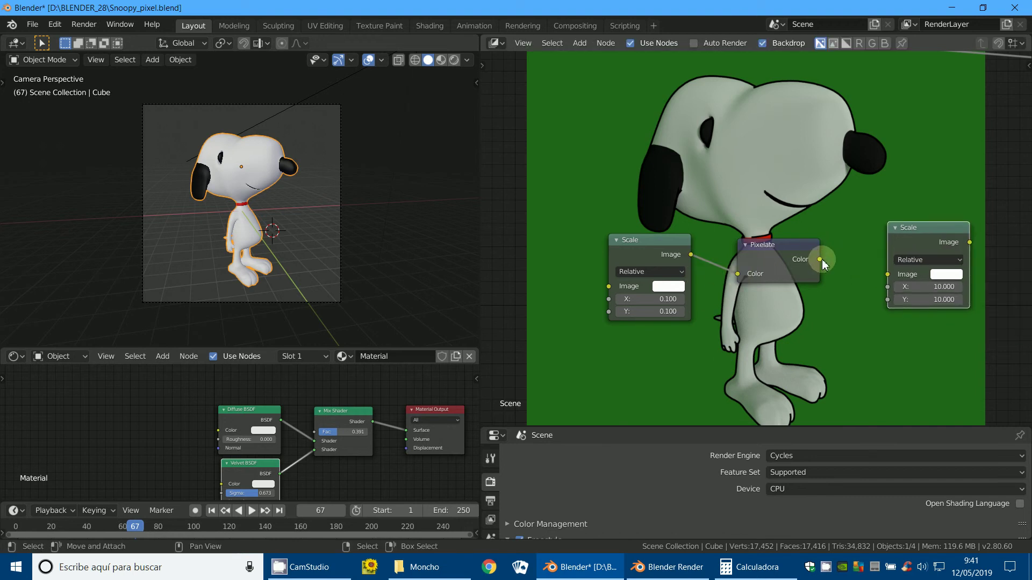
{"action": "left_click_drag", "start_coordinate": [819, 259], "coordinate": [888, 275]}
{"action": "scroll", "coordinate": [848, 330], "scroll_direction": "down", "scroll_amount": 2}
{"action": "scroll", "coordinate": [849, 330], "scroll_direction": "down", "scroll_amount": 2}
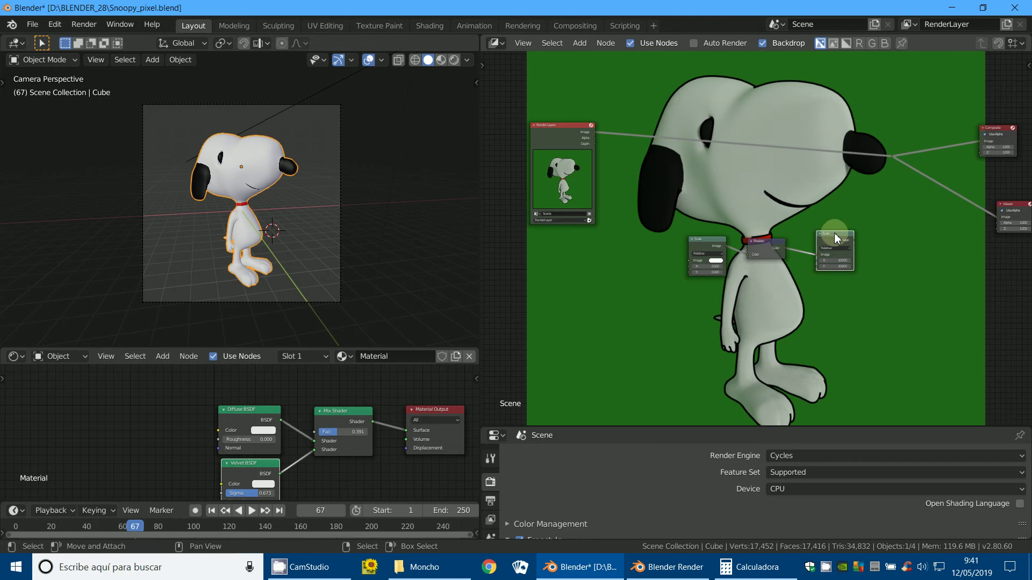
{"action": "left_click_drag", "start_coordinate": [842, 237], "coordinate": [848, 147]}
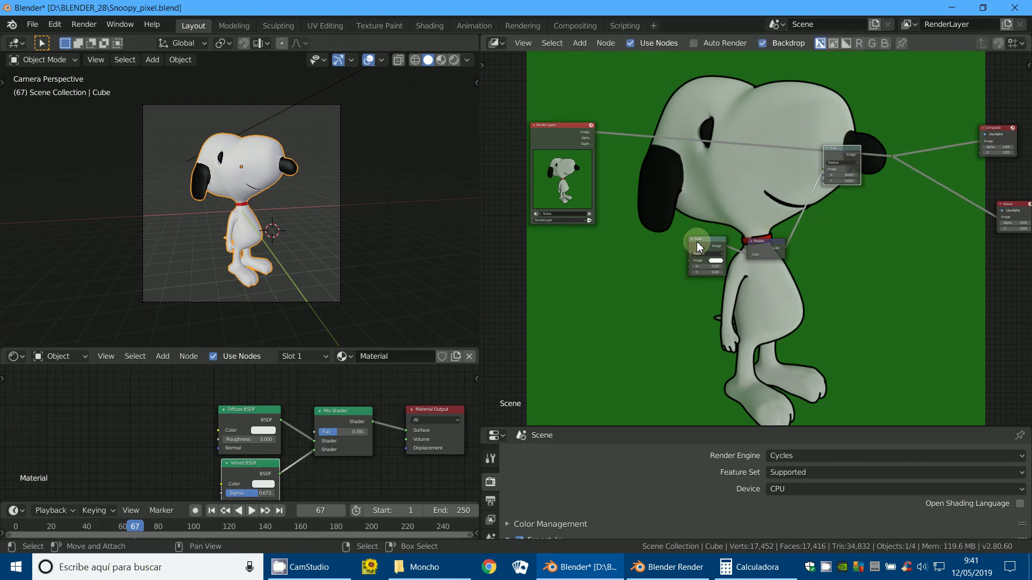
{"action": "left_click_drag", "start_coordinate": [707, 242], "coordinate": [707, 129]}
{"action": "right_click_drag", "start_coordinate": [654, 95], "coordinate": [623, 271], "text": "ctrl"}
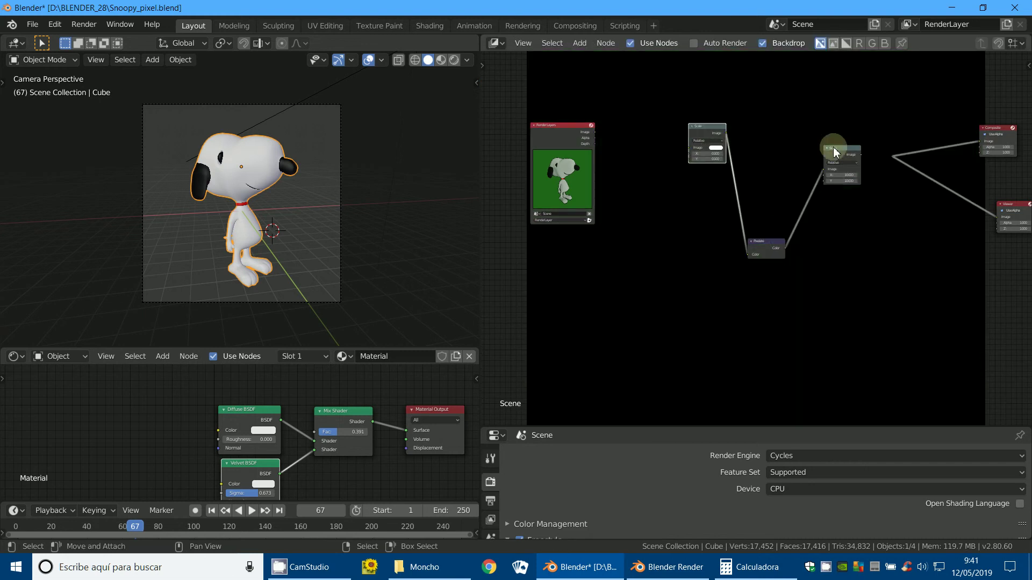
{"action": "scroll", "coordinate": [607, 149], "scroll_direction": "up", "scroll_amount": 2}
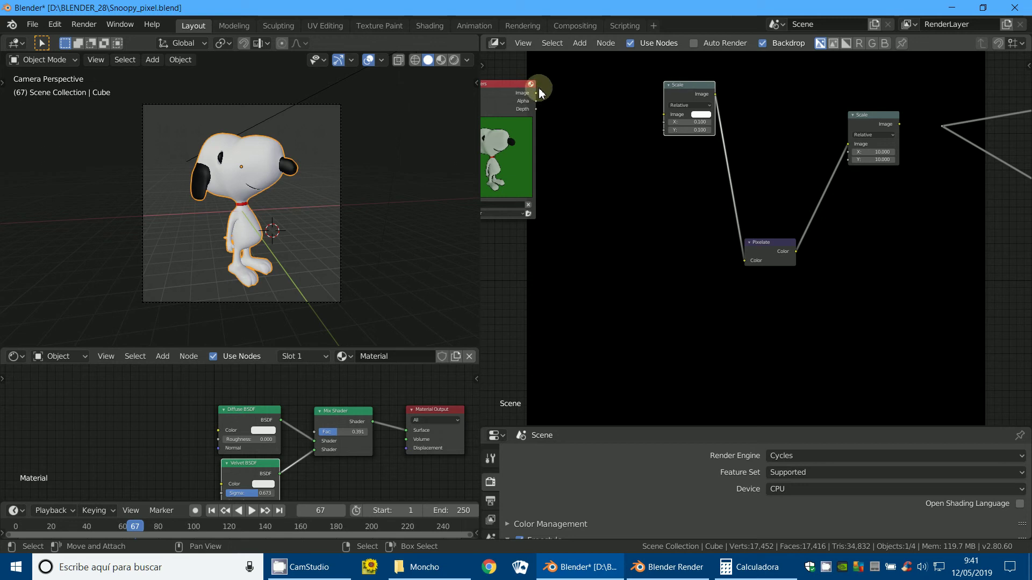
{"action": "left_click_drag", "start_coordinate": [536, 93], "coordinate": [664, 115]}
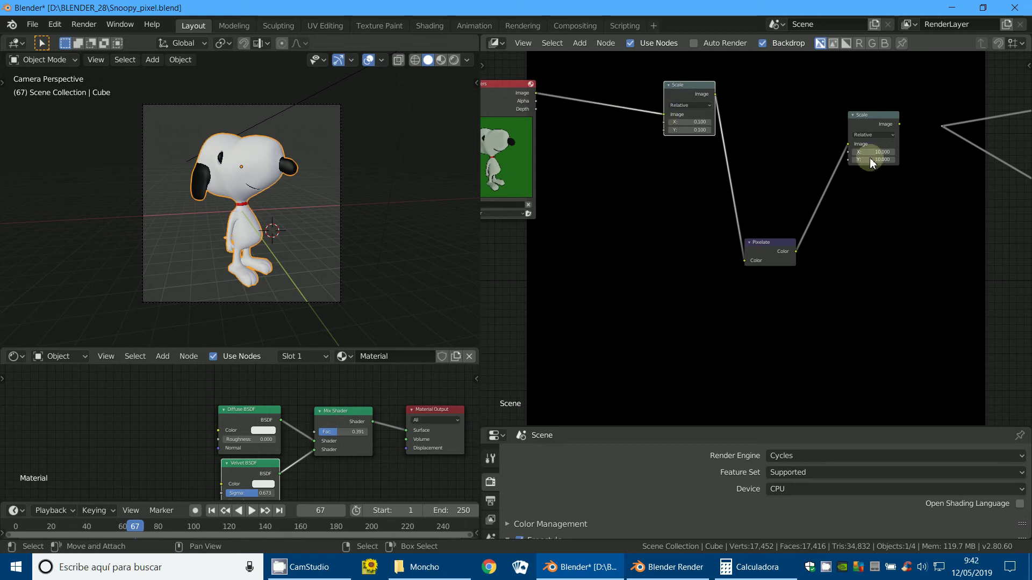
{"action": "left_click_drag", "start_coordinate": [900, 124], "coordinate": [940, 126]}
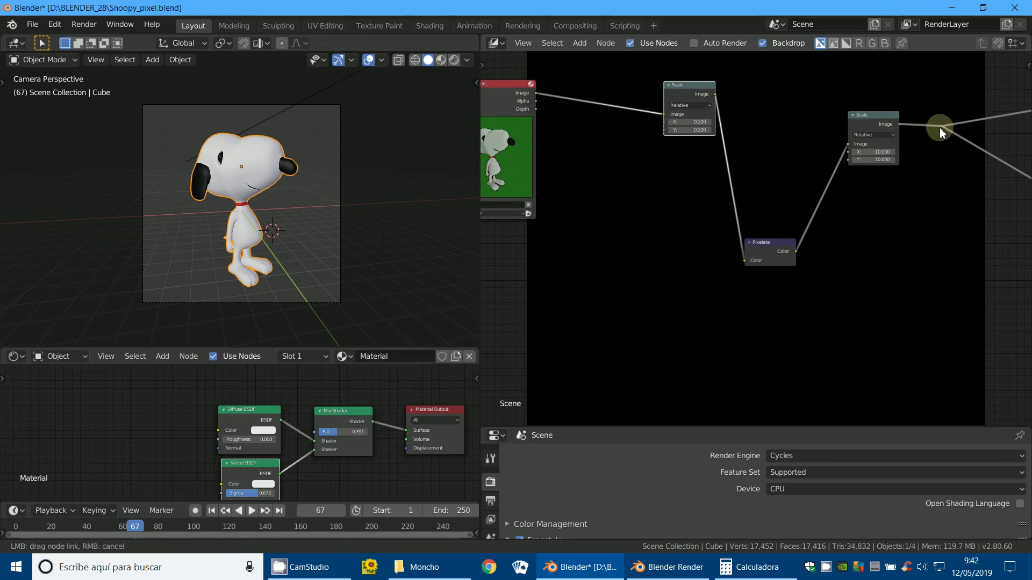
- Collapse the Properties area and widen the compositor
{"action": "scroll", "coordinate": [847, 283], "scroll_direction": "down", "scroll_amount": 1}
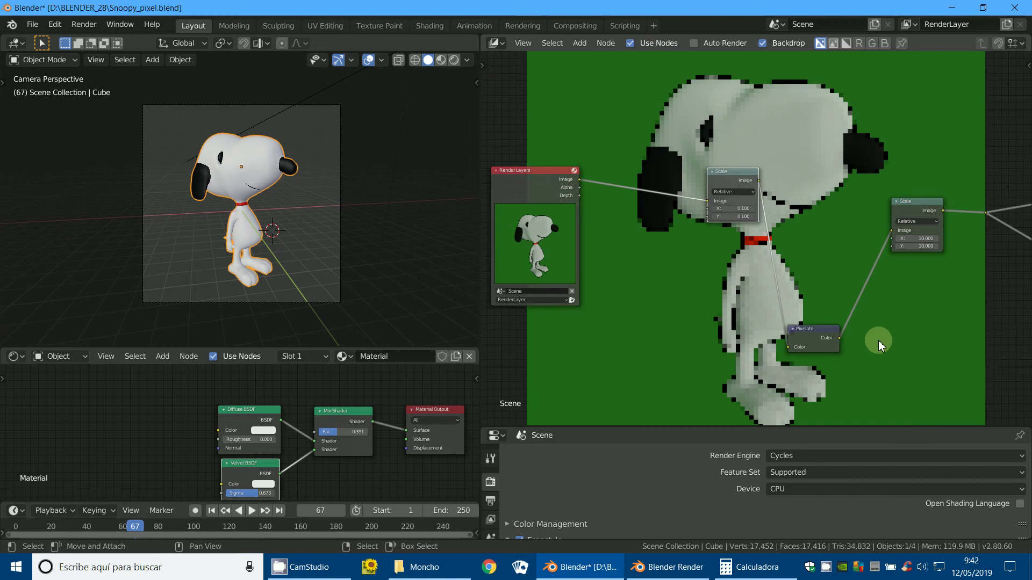
{"action": "scroll", "coordinate": [849, 306], "scroll_direction": "down", "scroll_amount": 1}
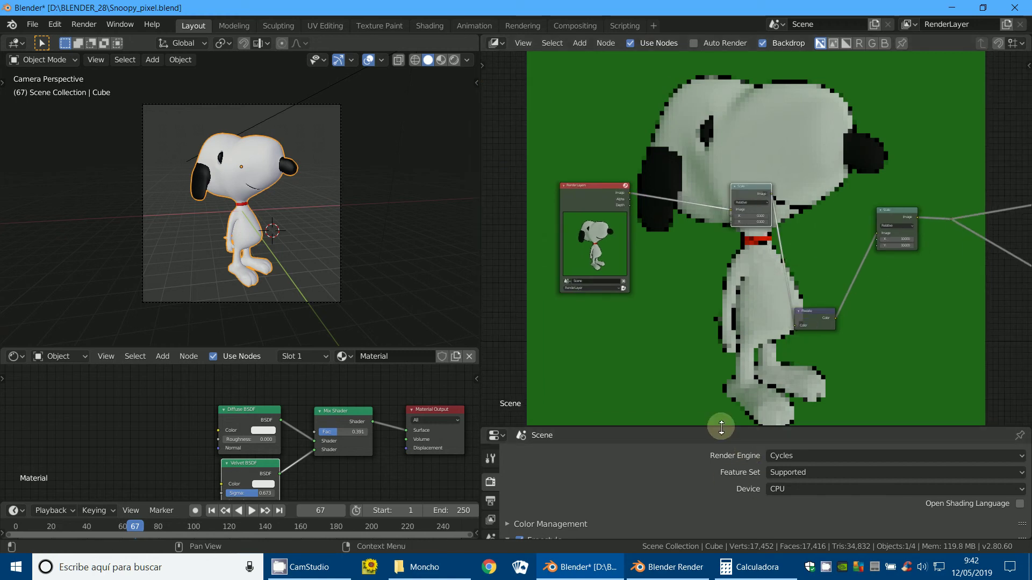
{"action": "left_click_drag", "start_coordinate": [718, 428], "coordinate": [881, 472]}
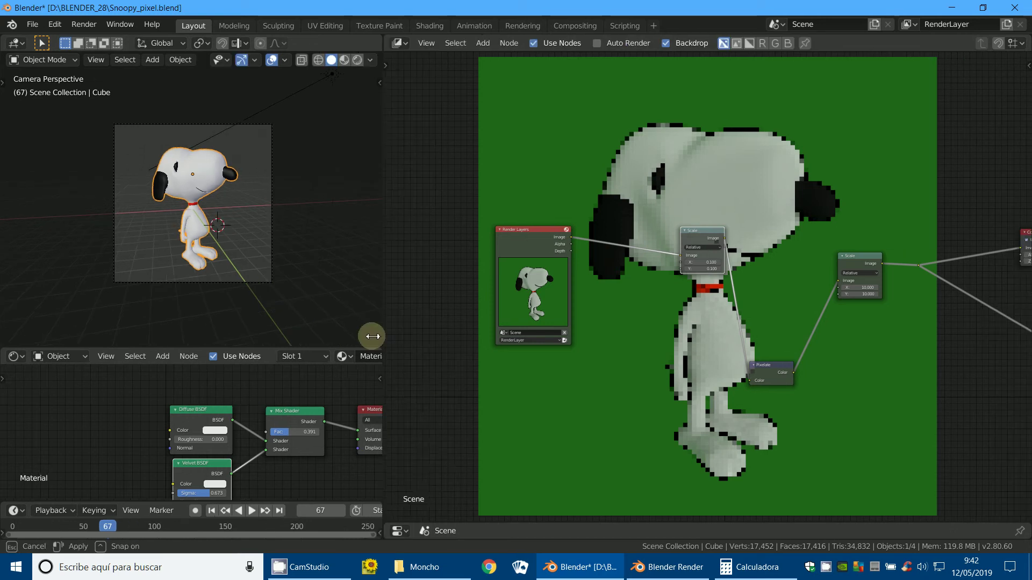
{"action": "left_click_drag", "start_coordinate": [480, 338], "coordinate": [386, 279]}
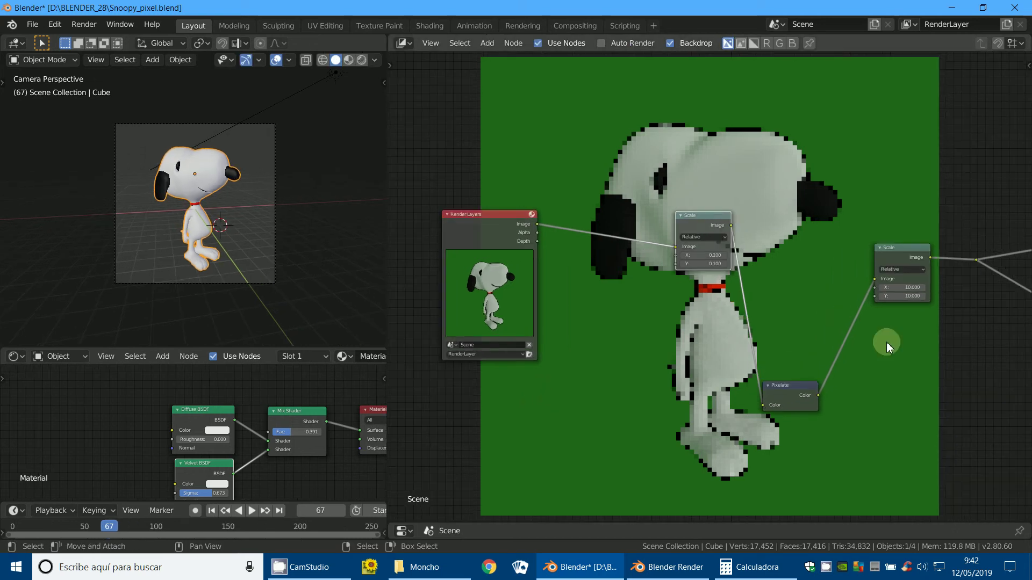
- Move the first Scale node lower left and the second lower right of Pixelate
{"action": "scroll", "coordinate": [884, 336], "scroll_direction": "up", "scroll_amount": 2}
{"action": "left_click_drag", "start_coordinate": [704, 195], "coordinate": [615, 288]}
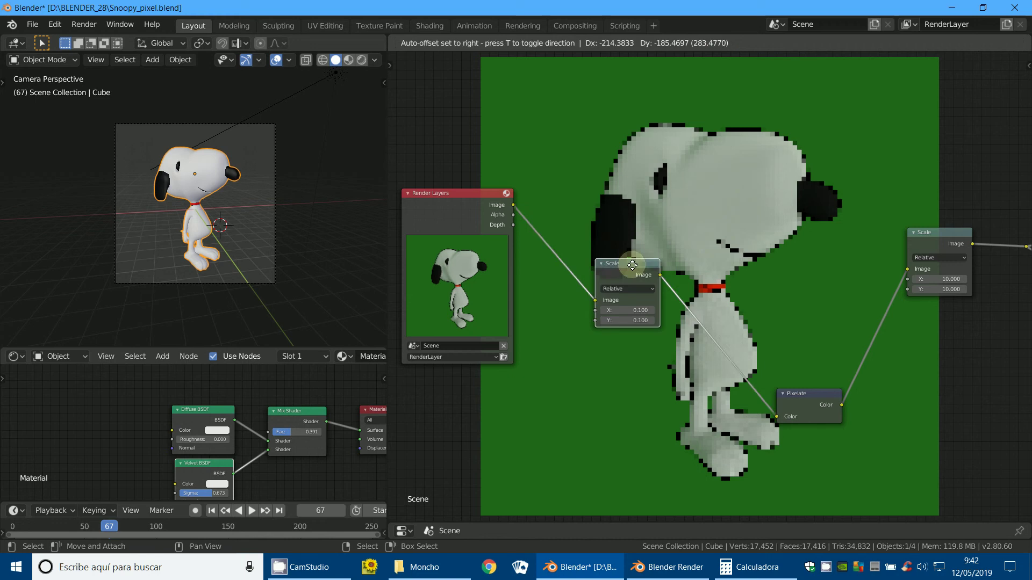
{"action": "left_click_drag", "start_coordinate": [933, 246], "coordinate": [953, 301]}
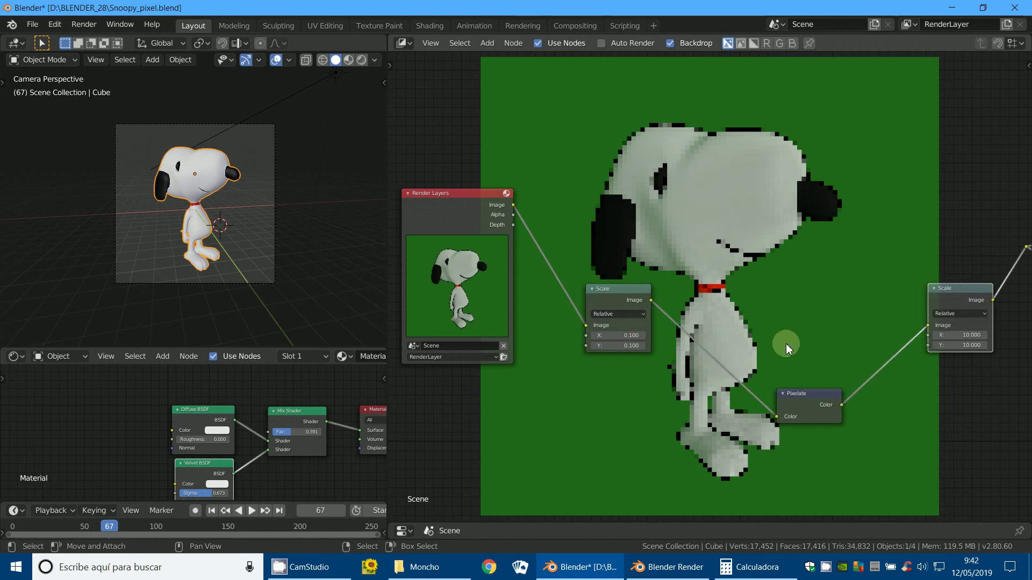
{"action": "scroll", "coordinate": [627, 138], "scroll_direction": "up", "scroll_amount": 1}
{"action": "scroll", "coordinate": [627, 140], "scroll_direction": "up", "scroll_amount": 1}
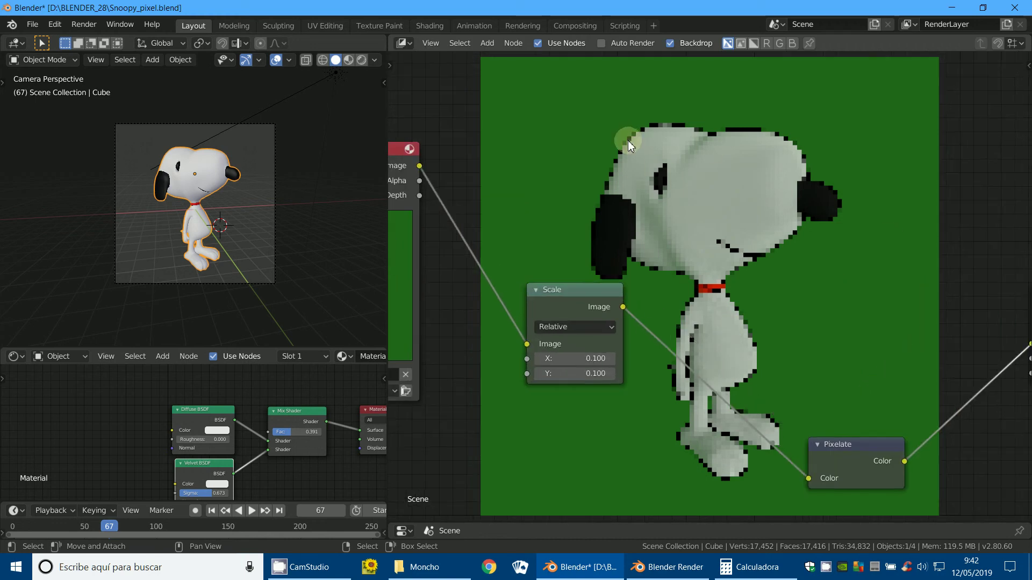
{"action": "scroll", "coordinate": [628, 141], "scroll_direction": "down", "scroll_amount": 3}
{"action": "scroll", "coordinate": [661, 301], "scroll_direction": "down", "scroll_amount": 1}
{"action": "scroll", "coordinate": [635, 323], "scroll_direction": "up", "scroll_amount": 1}
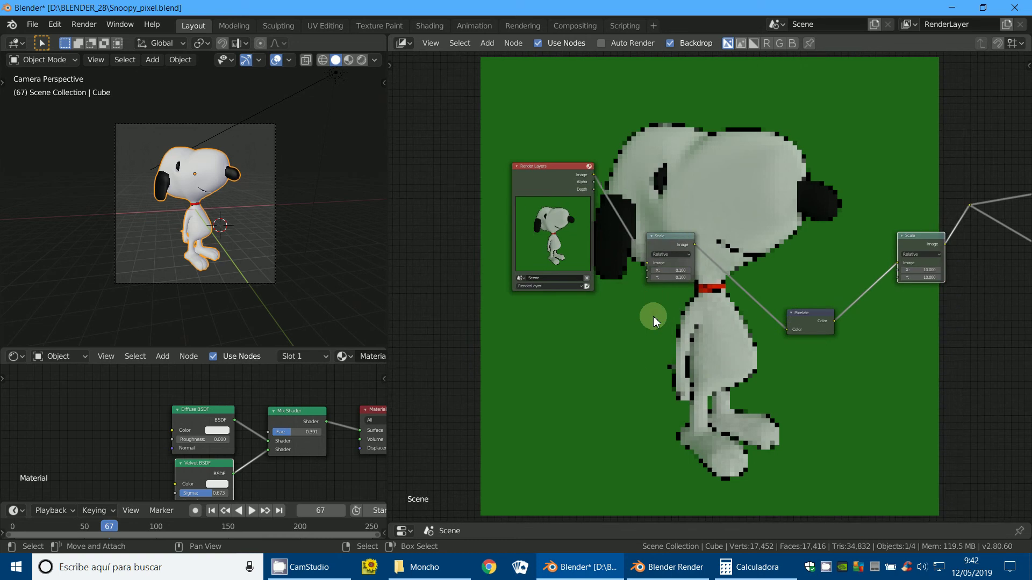
{"action": "scroll", "coordinate": [653, 316], "scroll_direction": "down", "scroll_amount": 2}
{"action": "scroll", "coordinate": [655, 317], "scroll_direction": "up", "scroll_amount": 1}
{"action": "scroll", "coordinate": [670, 305], "scroll_direction": "up", "scroll_amount": 1}
{"action": "scroll", "coordinate": [670, 306], "scroll_direction": "up", "scroll_amount": 2}
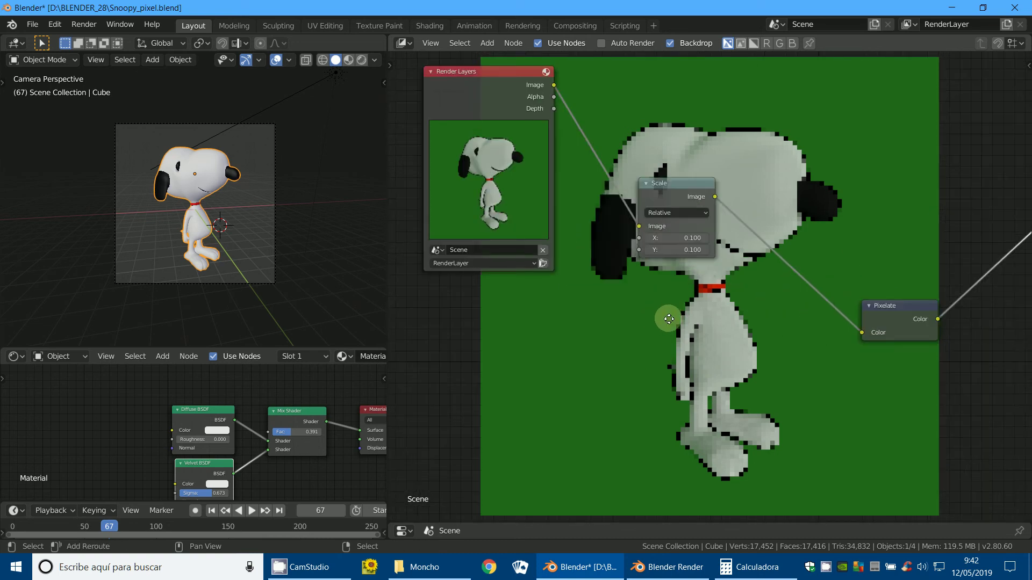
- Change the first Scale node's X and Y to 0.2 and the second Scale node's to 5
{"action": "left_click", "coordinate": [686, 278]}
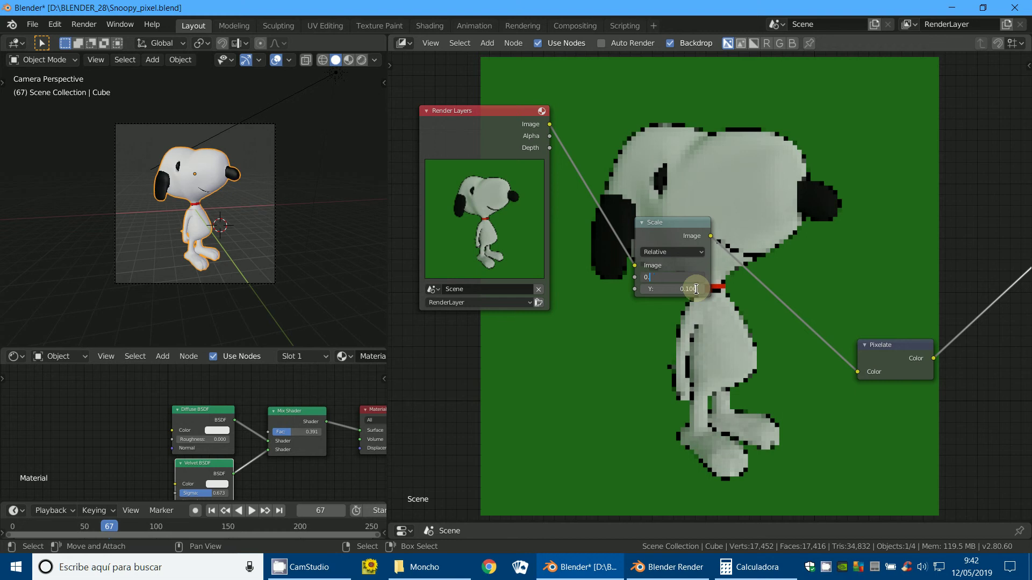
{"action": "type", "text": "2"}
{"action": "left_click", "coordinate": [676, 290]}
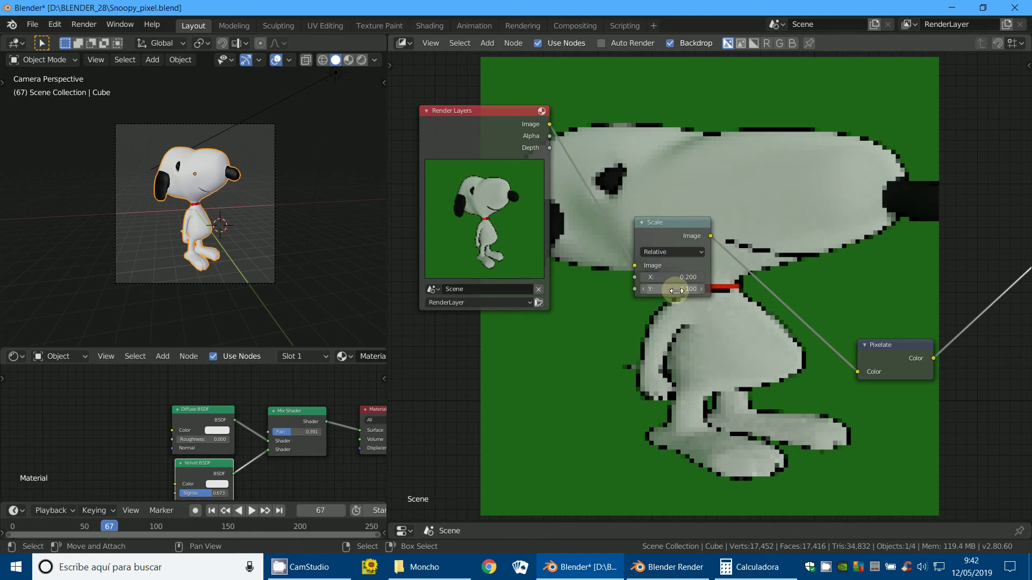
{"action": "type", "text": "0.2"}
{"action": "key", "text": "Return"}
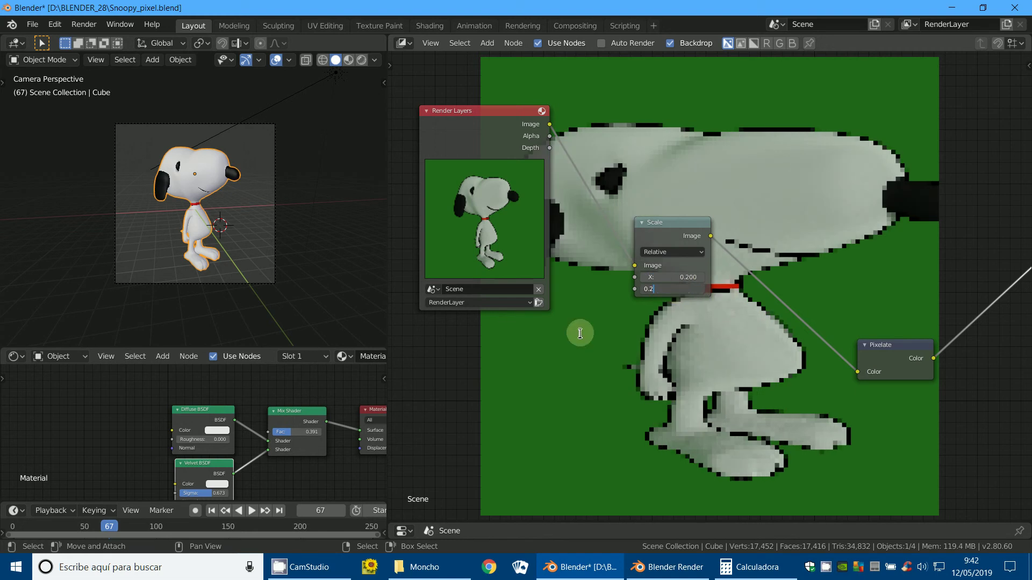
{"action": "scroll", "coordinate": [588, 342], "scroll_direction": "down", "scroll_amount": 3}
{"action": "scroll", "coordinate": [656, 360], "scroll_direction": "up", "scroll_amount": 2}
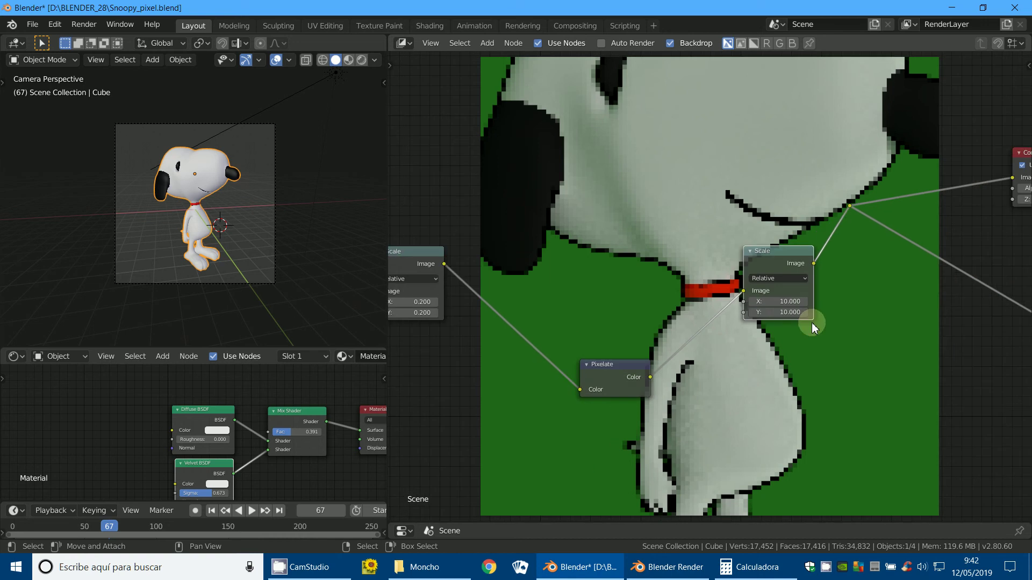
{"action": "left_click", "coordinate": [786, 305]}
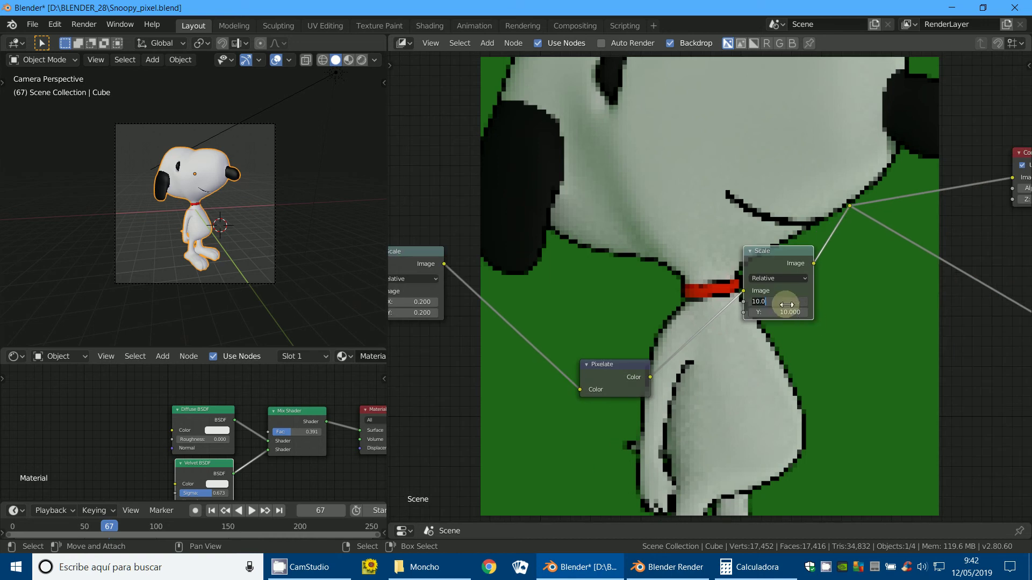
{"action": "type", "text": "5"}
{"action": "key", "text": "Return"}
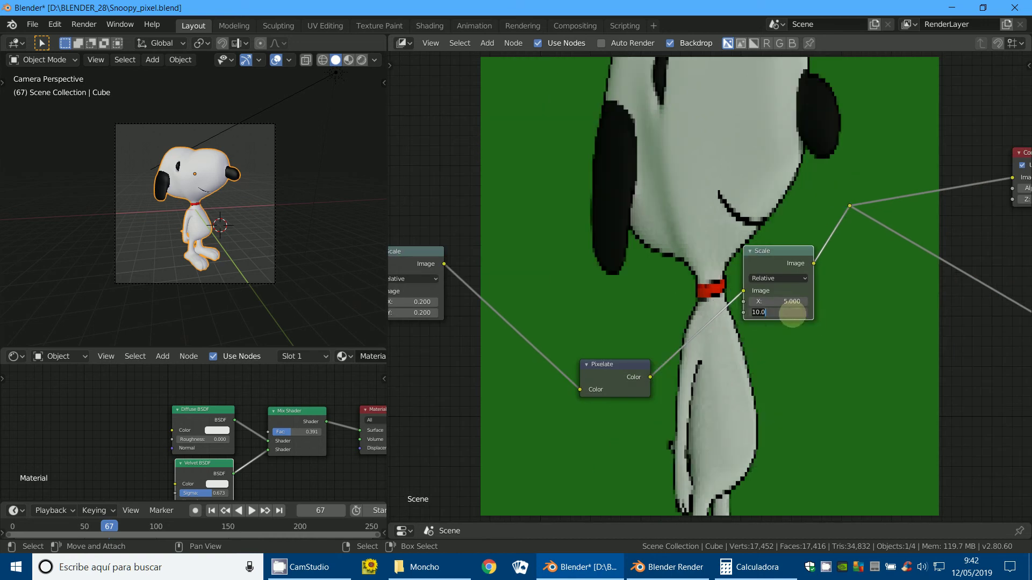
{"action": "type", "text": "5"}
{"action": "key", "text": "Return"}
{"action": "scroll", "coordinate": [794, 353], "scroll_direction": "down", "scroll_amount": 3}
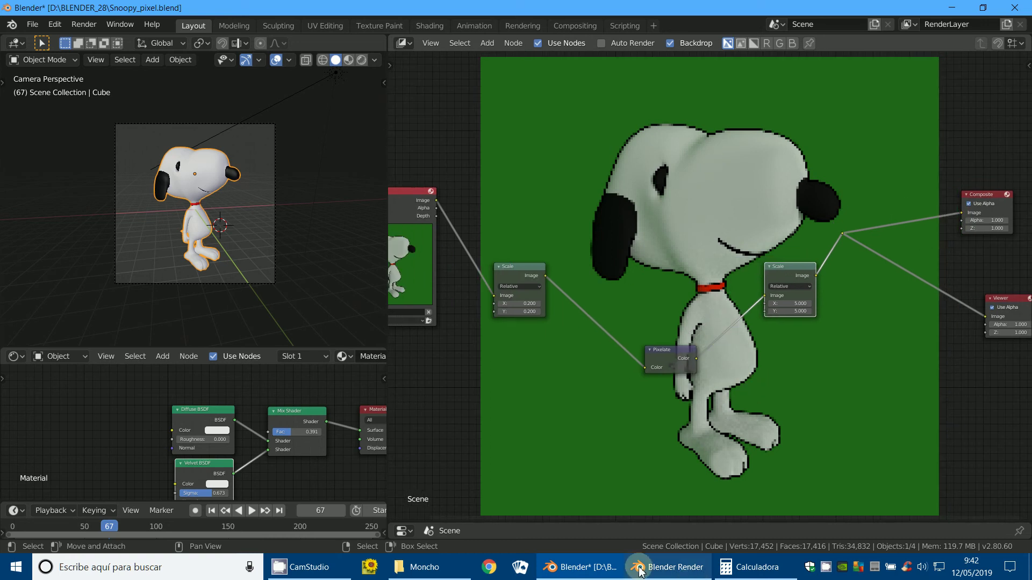
- Bring the Blender Render window forward and switch it to the empty Slot 2
{"action": "left_click", "coordinate": [672, 567]}
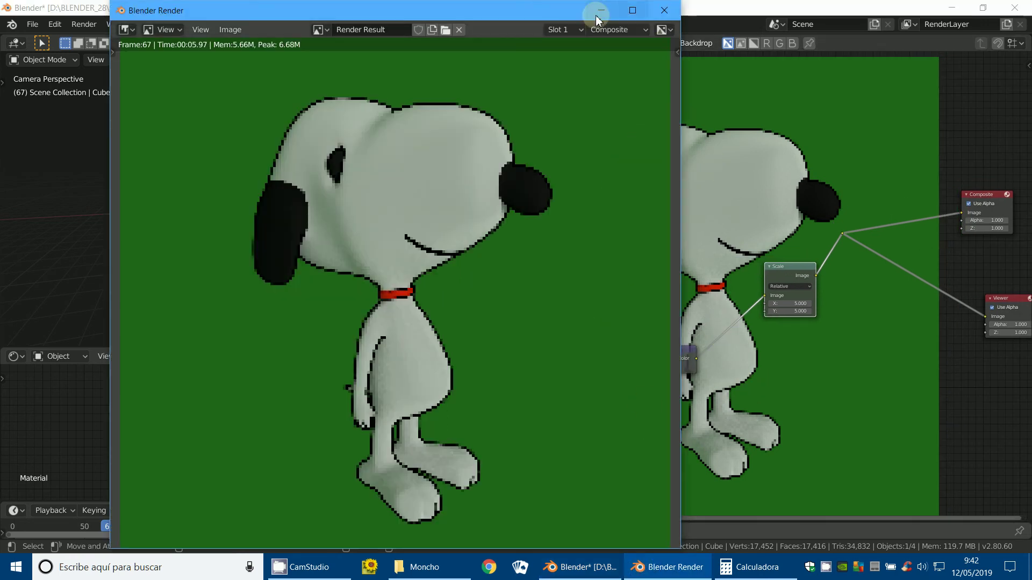
{"action": "left_click", "coordinate": [561, 29]}
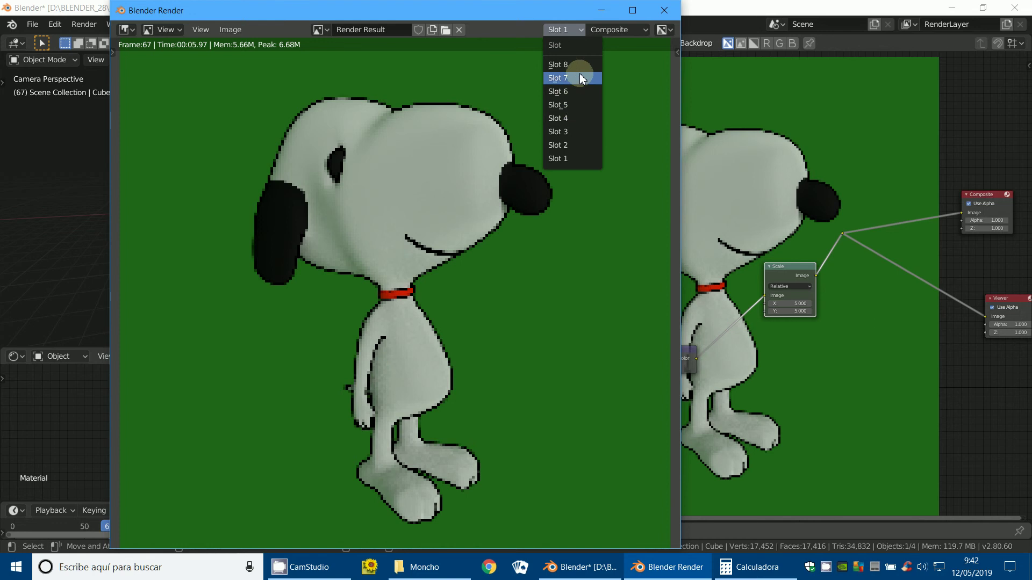
{"action": "left_click", "coordinate": [565, 146]}
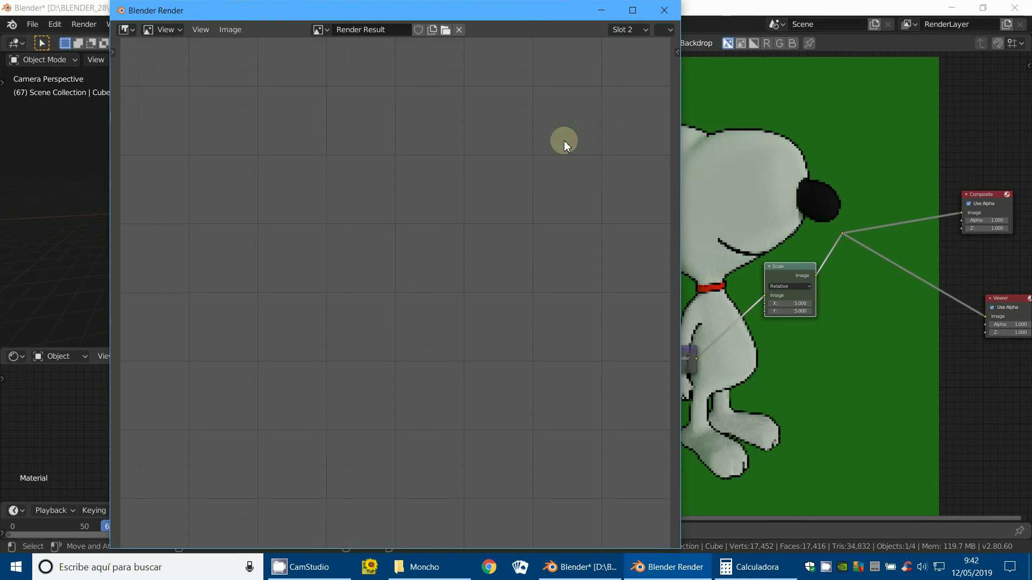
- Minimise the render window and set the downscale node's X and Y to 0.166
{"action": "left_click", "coordinate": [602, 10]}
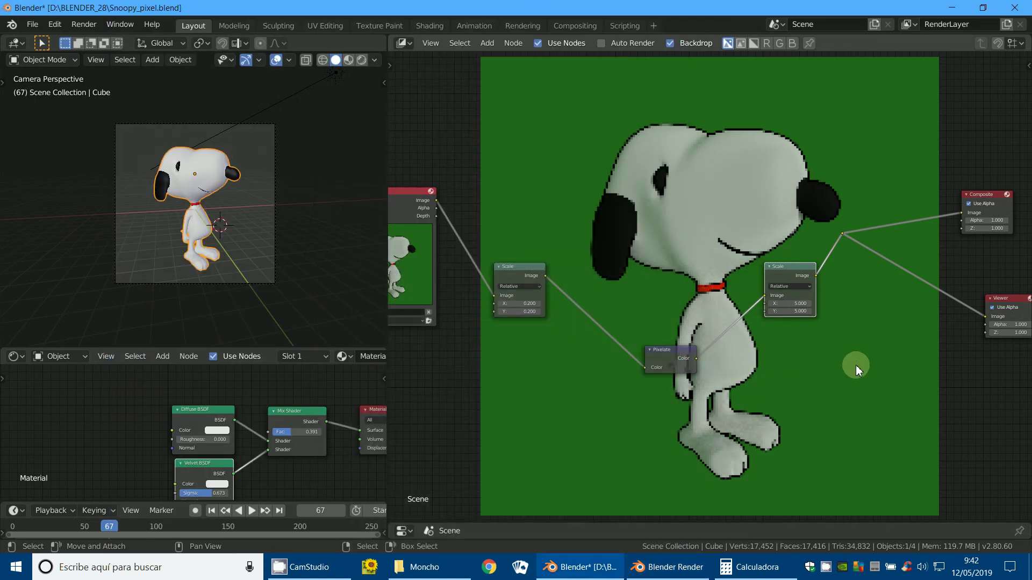
{"action": "scroll", "coordinate": [616, 366], "scroll_direction": "up", "scroll_amount": 2}
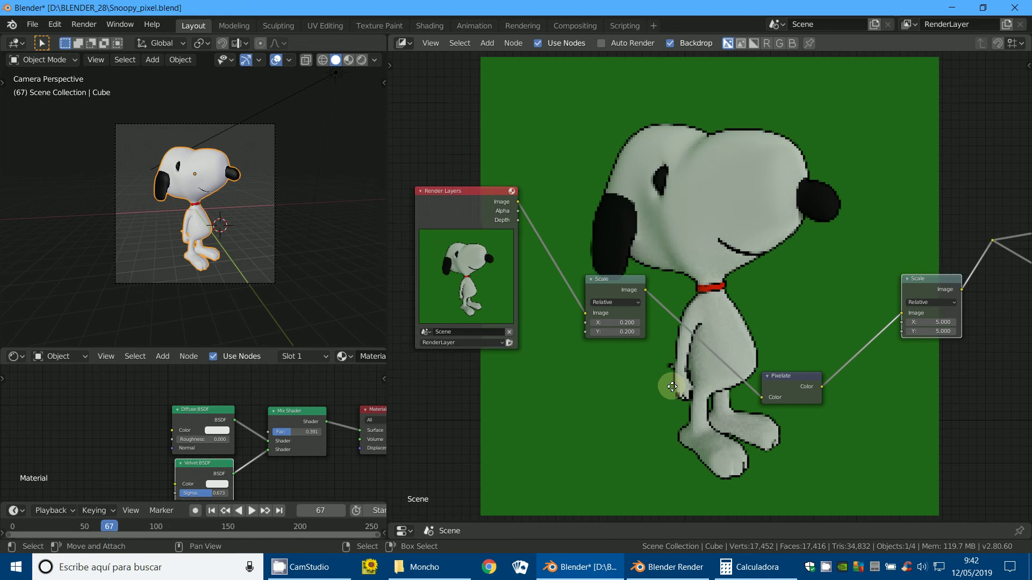
{"action": "middle_click_drag", "start_coordinate": [615, 365], "coordinate": [675, 377]}
{"action": "scroll", "coordinate": [675, 377], "scroll_direction": "up", "scroll_amount": 1}
{"action": "double_click", "coordinate": [614, 339]}
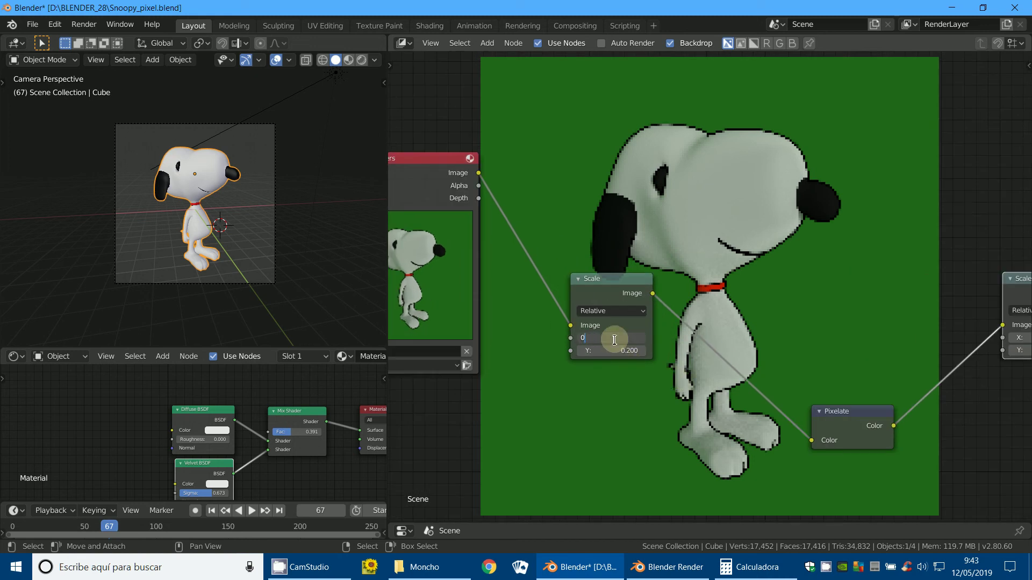
{"action": "type", "text": ".166"}
{"action": "double_click", "coordinate": [622, 349]}
{"action": "type", "text": "0.166"}
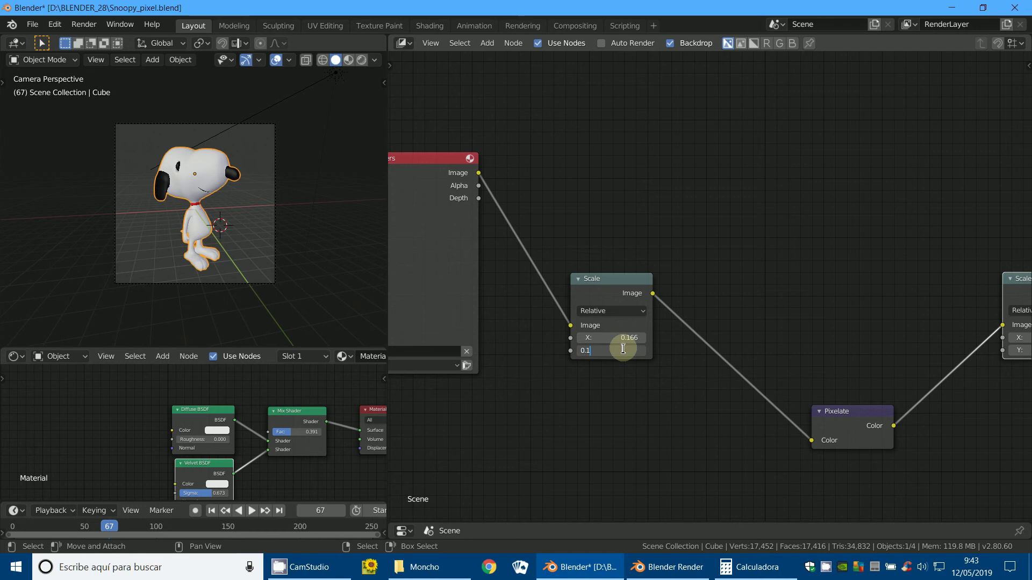
{"action": "key", "text": "Return"}
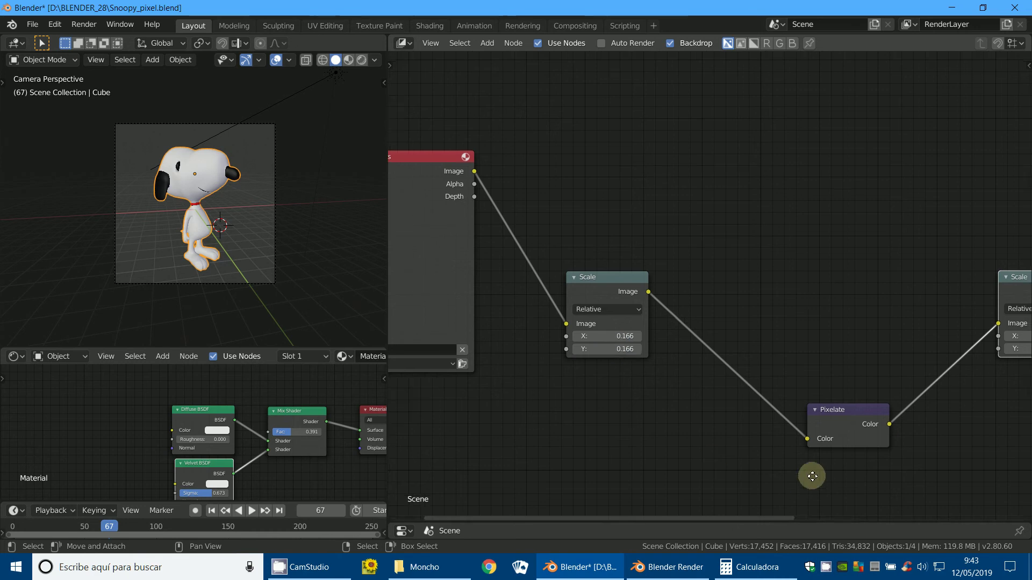
{"action": "scroll", "coordinate": [817, 403], "scroll_direction": "down", "scroll_amount": 5, "text": "ctrl"}
- Set the upscale node's X and Y to 6 and render the frame with F12
{"action": "double_click", "coordinate": [780, 315]}
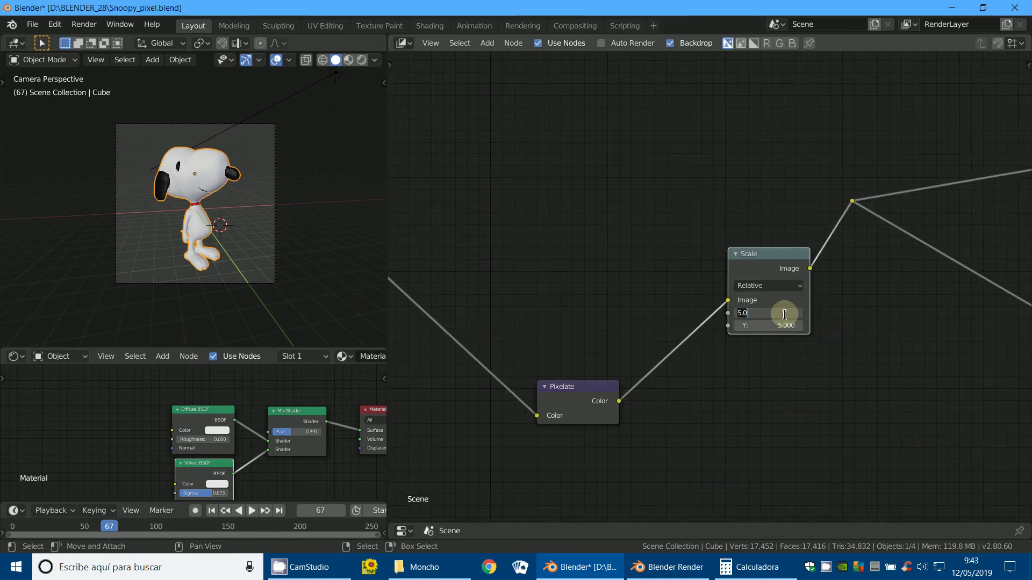
{"action": "type", "text": "6"}
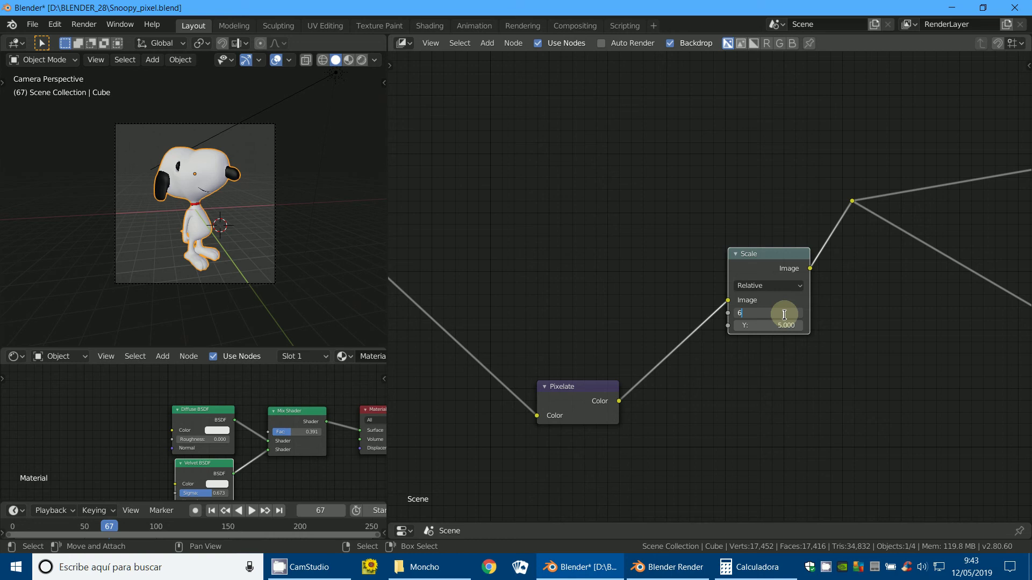
{"action": "key", "text": "Return"}
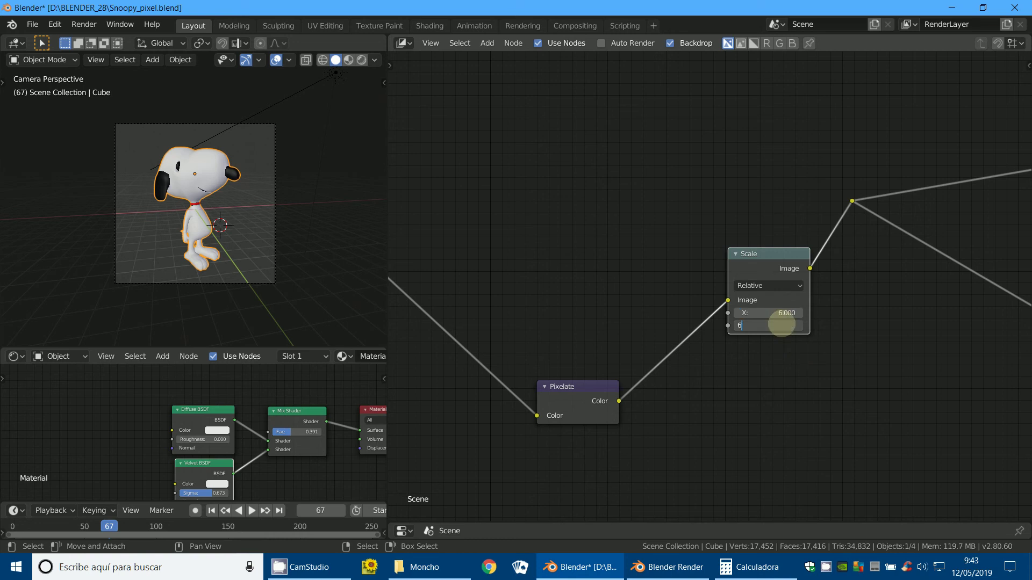
{"action": "key", "text": "Return"}
{"action": "scroll", "coordinate": [763, 352], "scroll_direction": "down", "scroll_amount": 2}
{"action": "scroll", "coordinate": [764, 352], "scroll_direction": "down", "scroll_amount": 2}
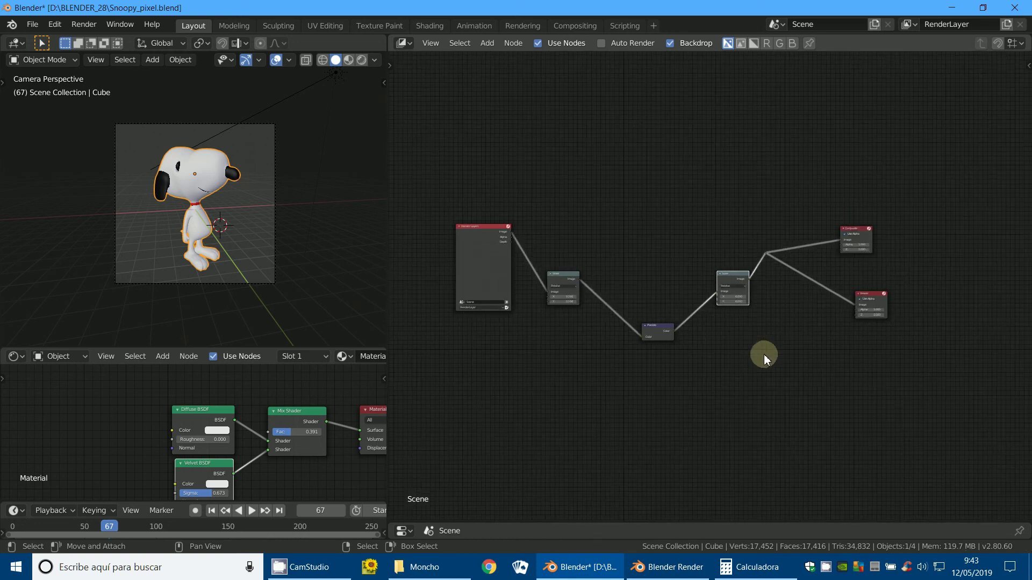
{"action": "key", "text": "F12"}
- Compare the new Slot 2 render against Slot 1, then close the render window
{"action": "left_click", "coordinate": [668, 568]}
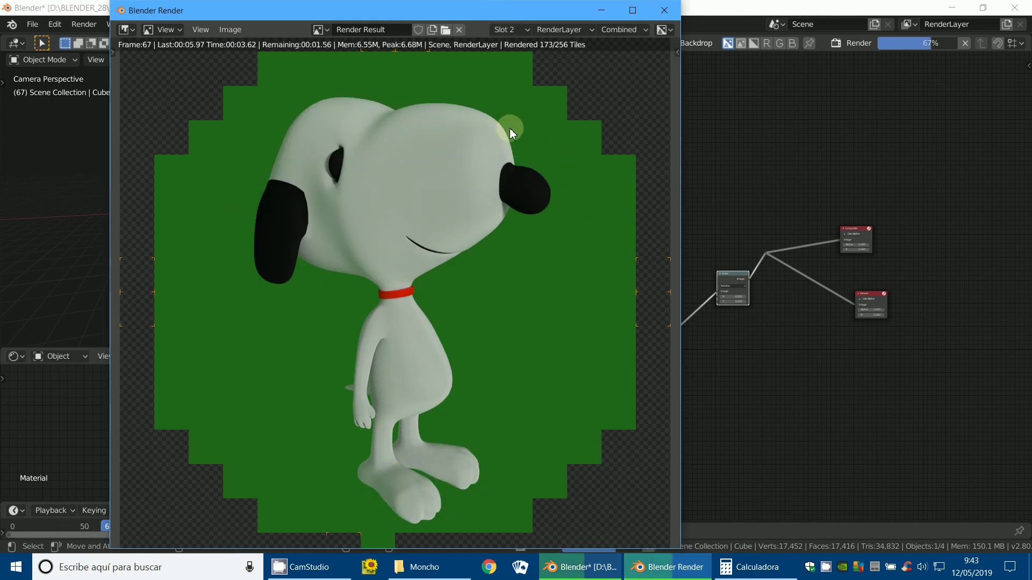
{"action": "left_click_drag", "start_coordinate": [530, 15], "coordinate": [547, 18]}
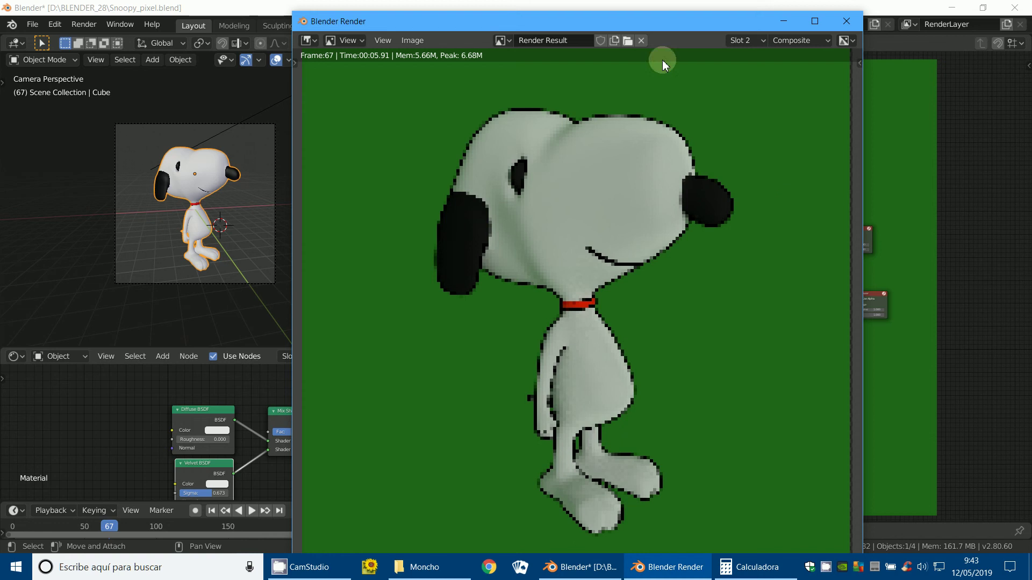
{"action": "left_click", "coordinate": [740, 42]}
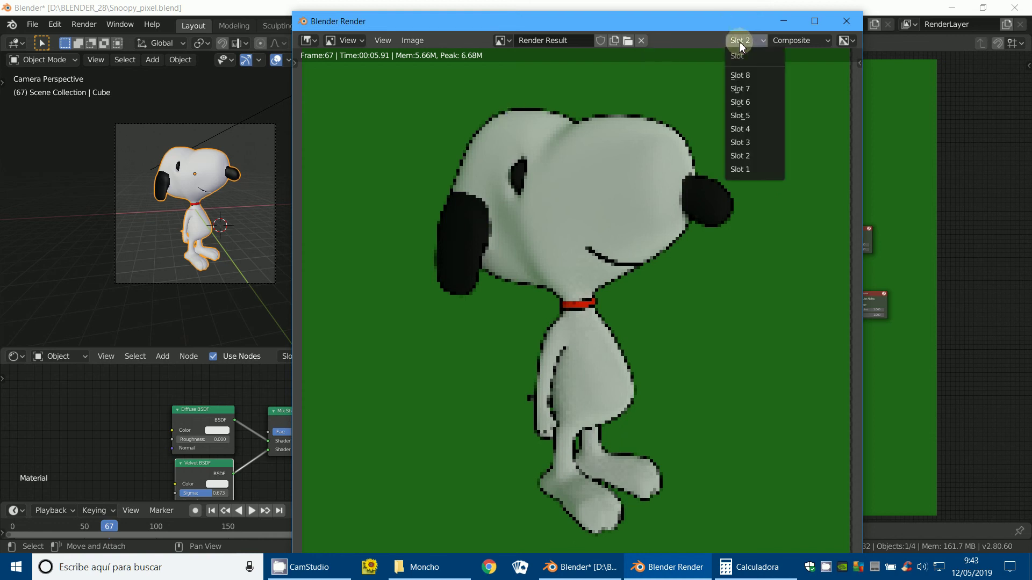
{"action": "left_click", "coordinate": [747, 169]}
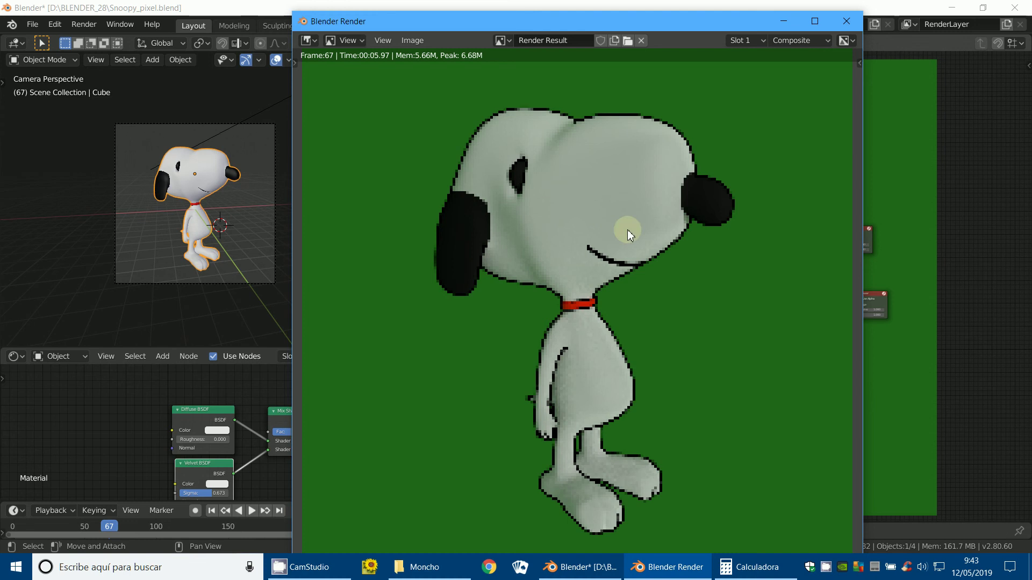
{"action": "left_click", "coordinate": [847, 21]}
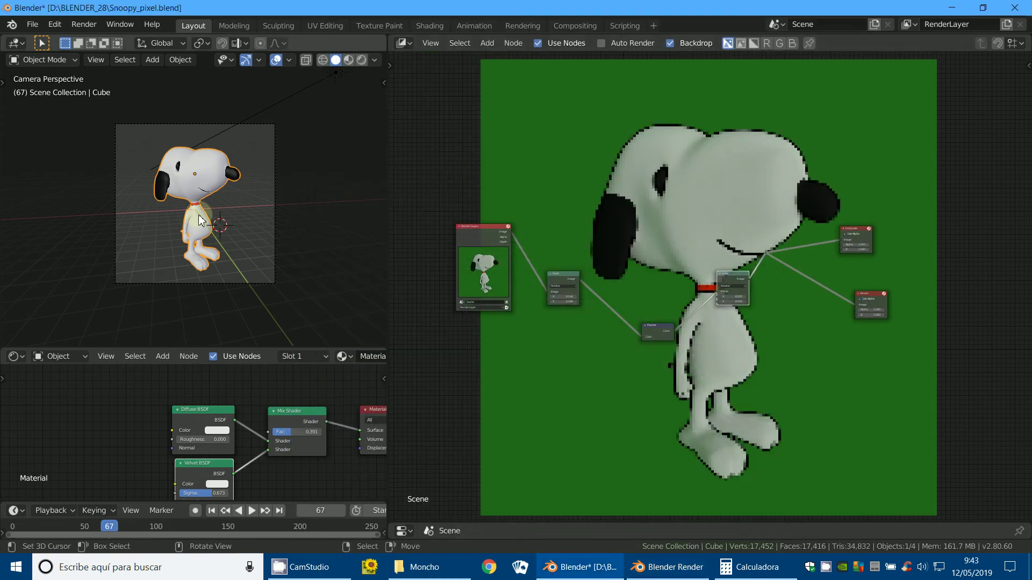
- Delete the Snoopy model and browse Append to the 19-Dibujos Animados 2/Archivos_Blend folder
{"action": "key", "text": "Delete"}
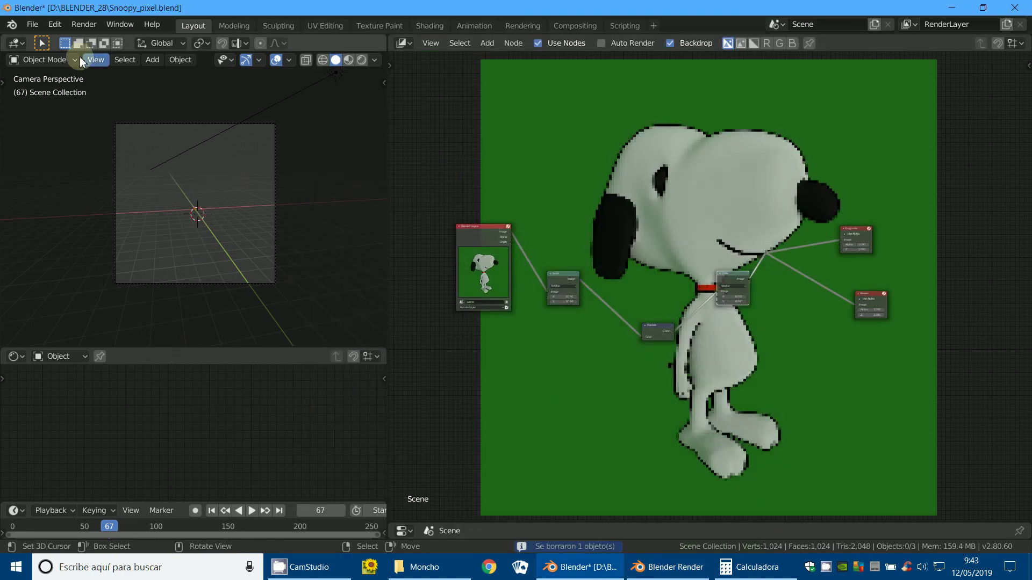
{"action": "left_click", "coordinate": [33, 26]}
{"action": "mouse_move", "coordinate": [53, 271]}
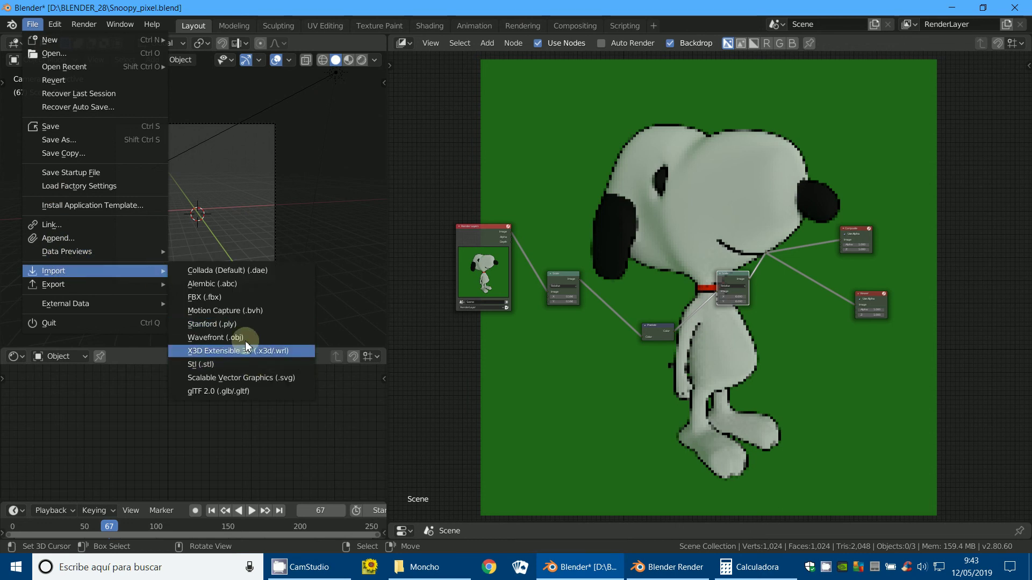
{"action": "left_click", "coordinate": [76, 239]}
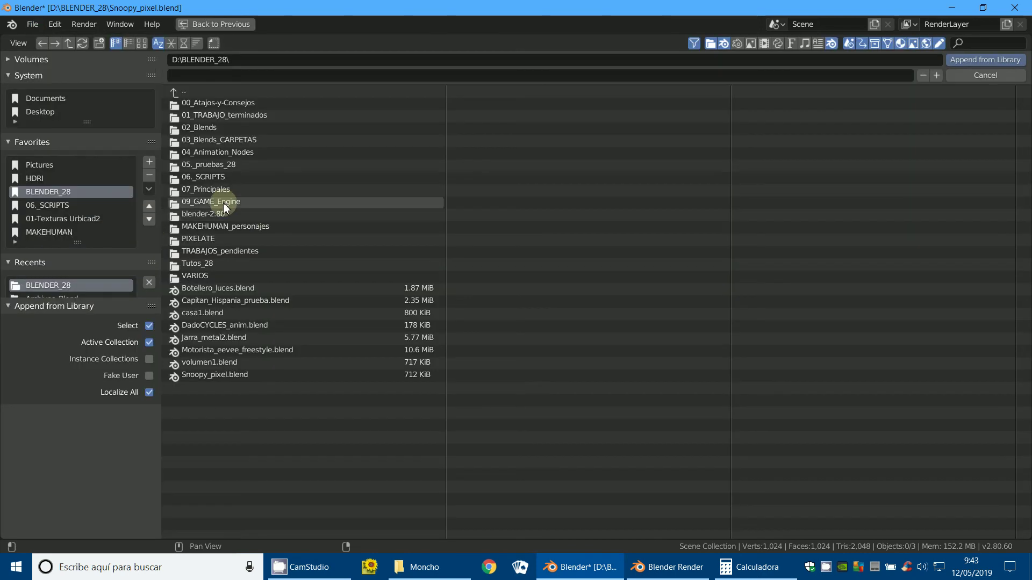
{"action": "left_click", "coordinate": [208, 127]}
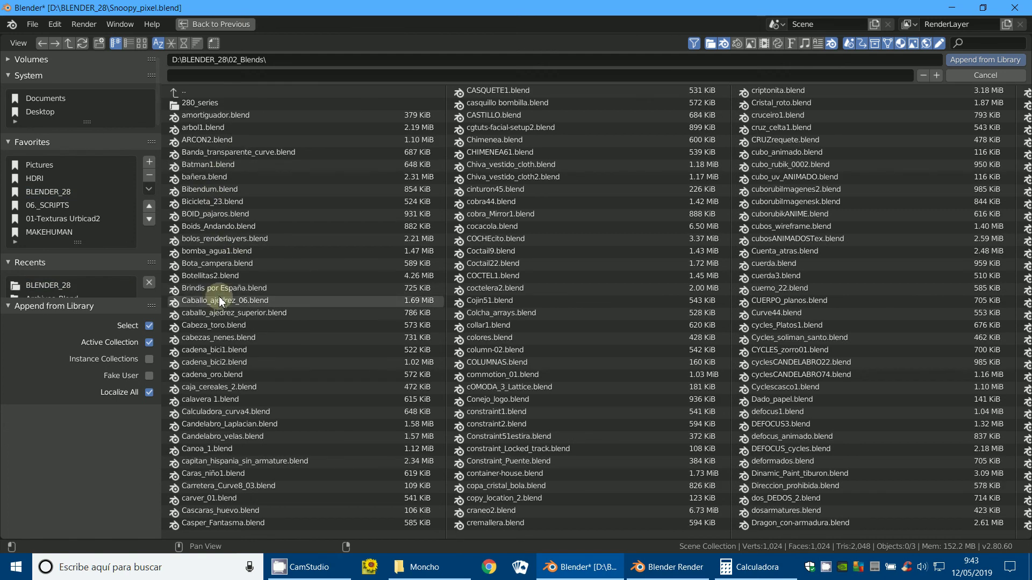
{"action": "left_click", "coordinate": [185, 91]}
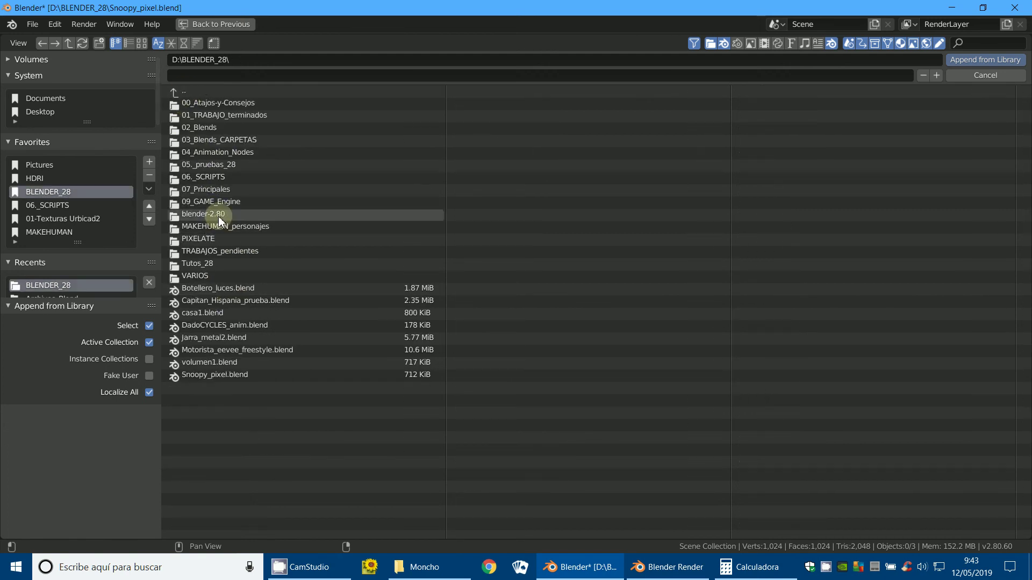
{"action": "double_click", "coordinate": [220, 141]}
{"action": "double_click", "coordinate": [214, 316]}
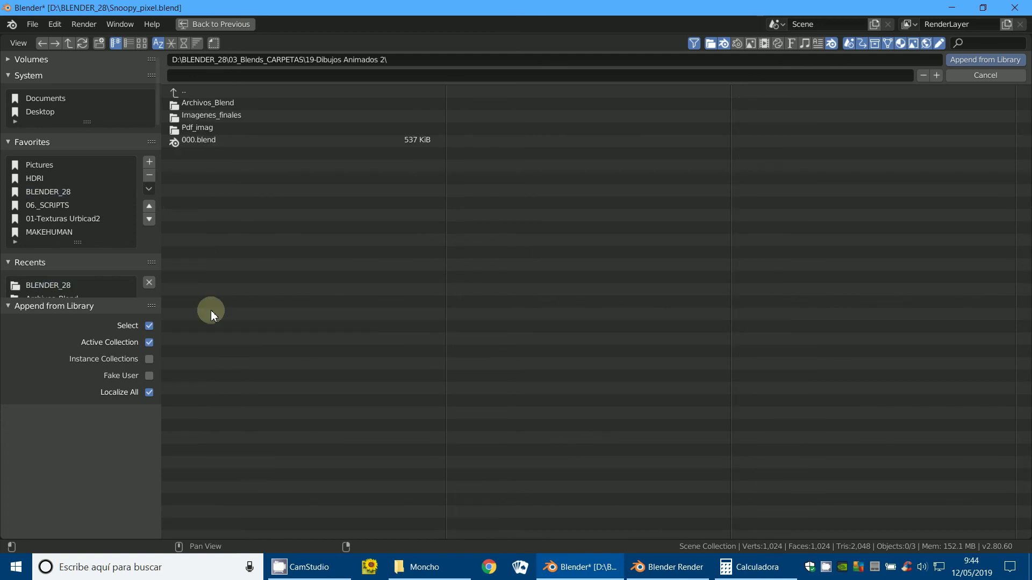
{"action": "double_click", "coordinate": [198, 103]}
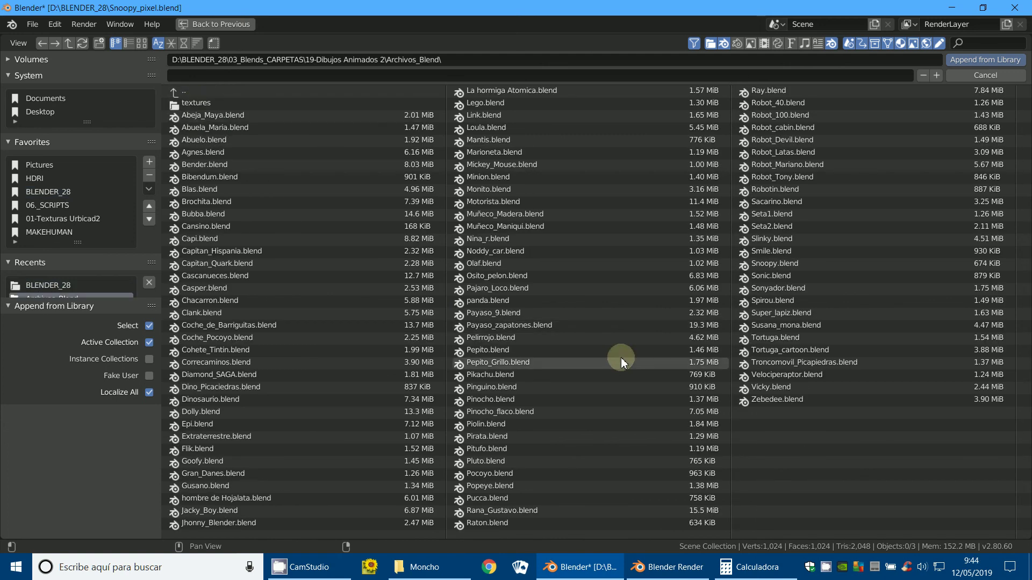
- Append only the Pepito_grillo object from Pepito_Grillo.blend's Object category
{"action": "double_click", "coordinate": [482, 365]}
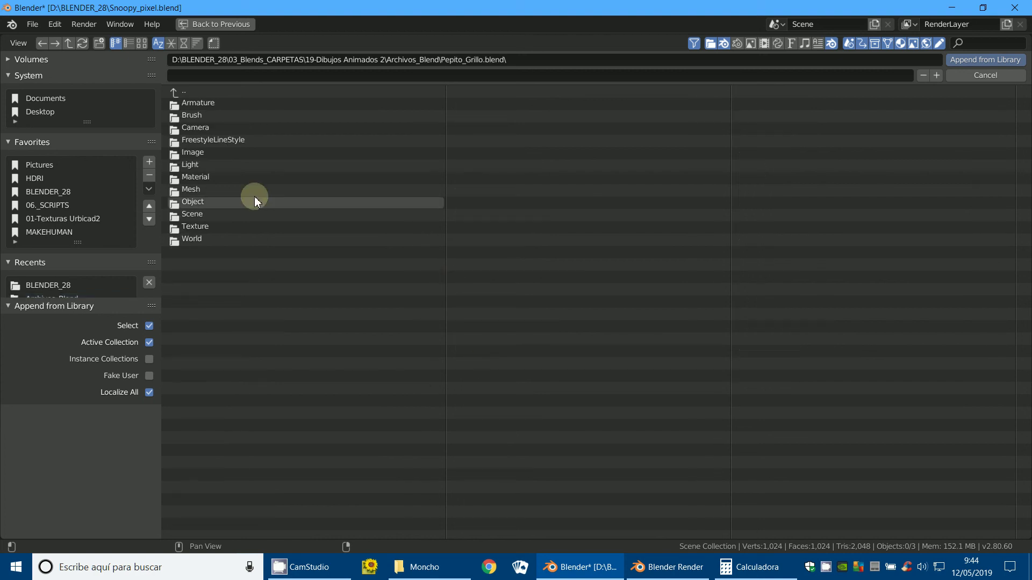
{"action": "double_click", "coordinate": [193, 208]}
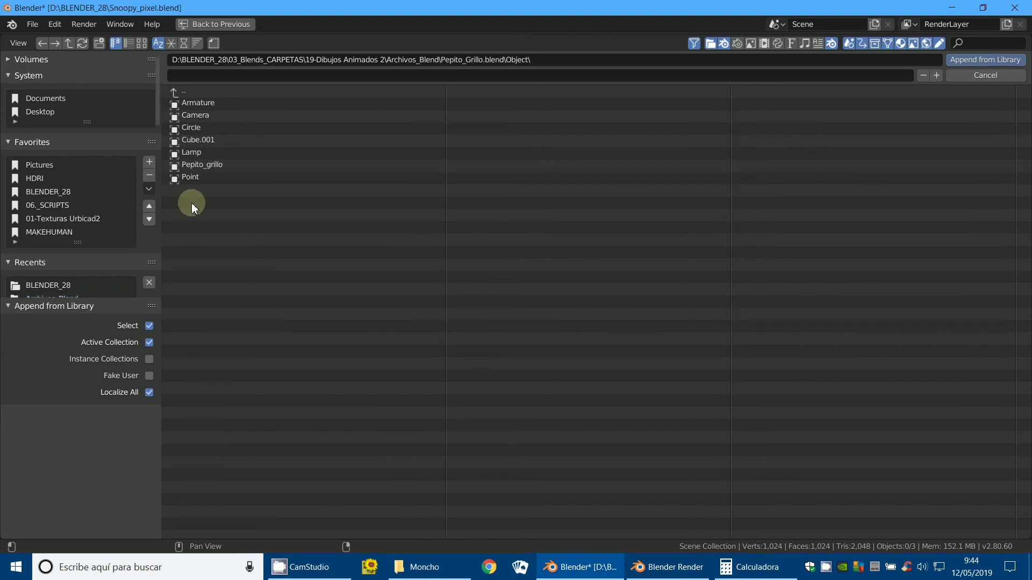
{"action": "left_click", "coordinate": [197, 105]}
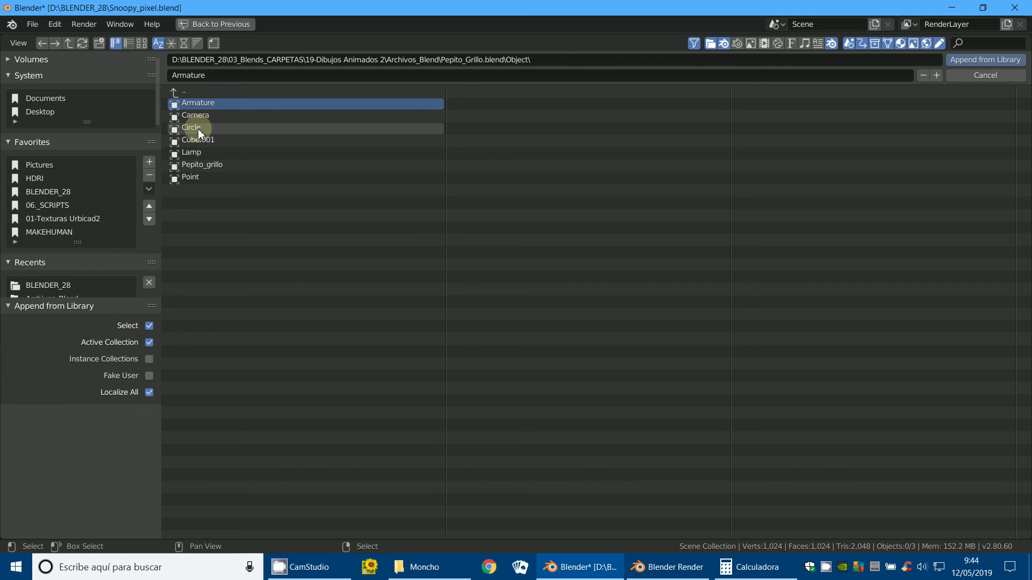
{"action": "left_click", "coordinate": [198, 127], "text": "shift"}
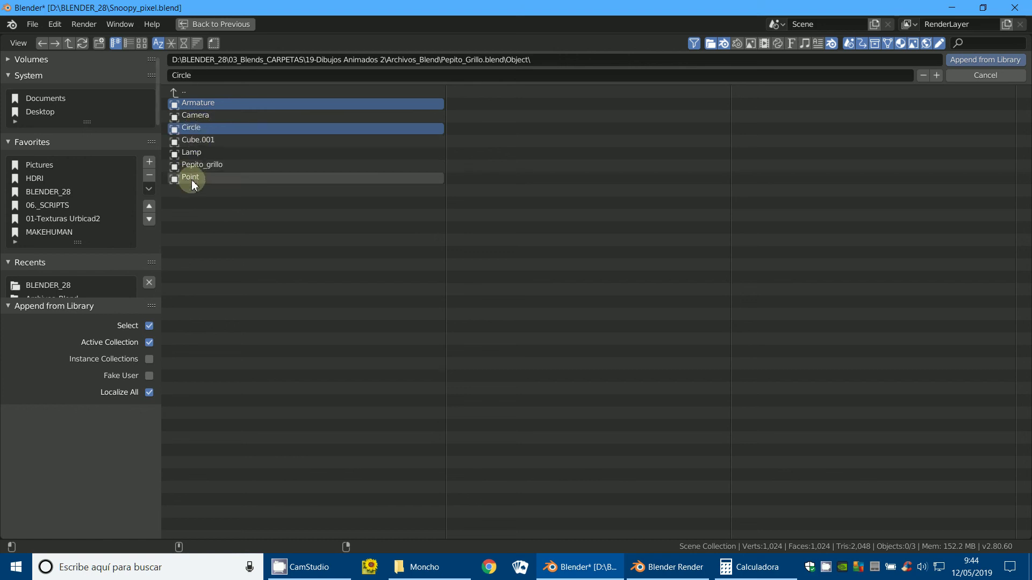
{"action": "left_click", "coordinate": [201, 164]}
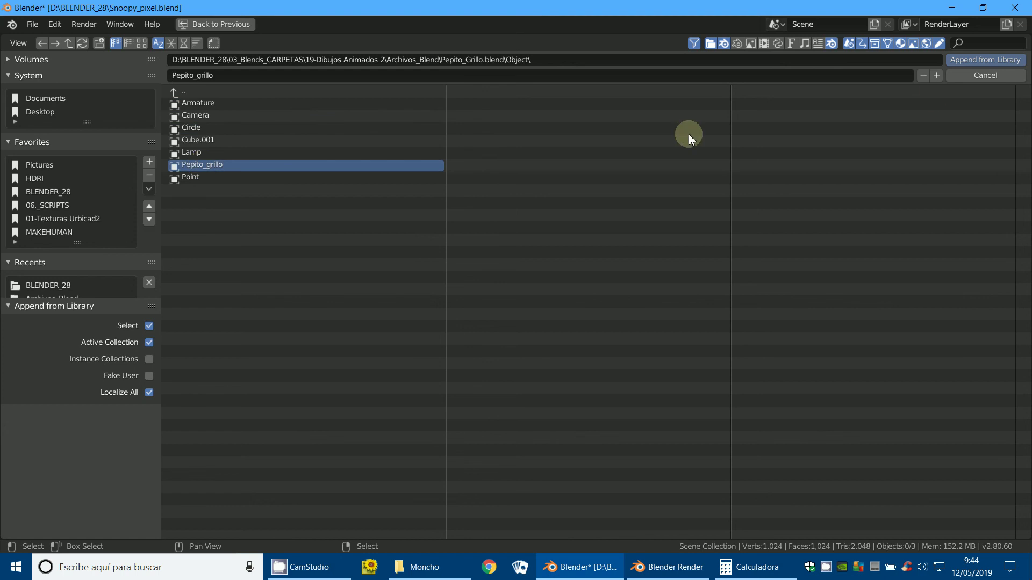
{"action": "left_click", "coordinate": [987, 64]}
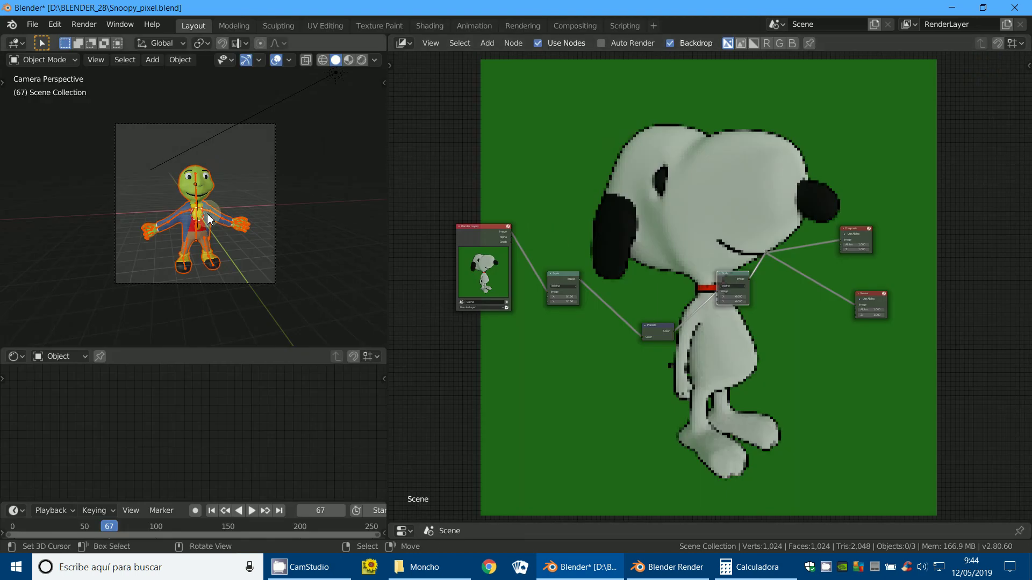
- Render the scene with F12 and zoom the backdrop with Alt+V twice
{"action": "left_click", "coordinate": [213, 217]}
{"action": "key", "text": "F12"}
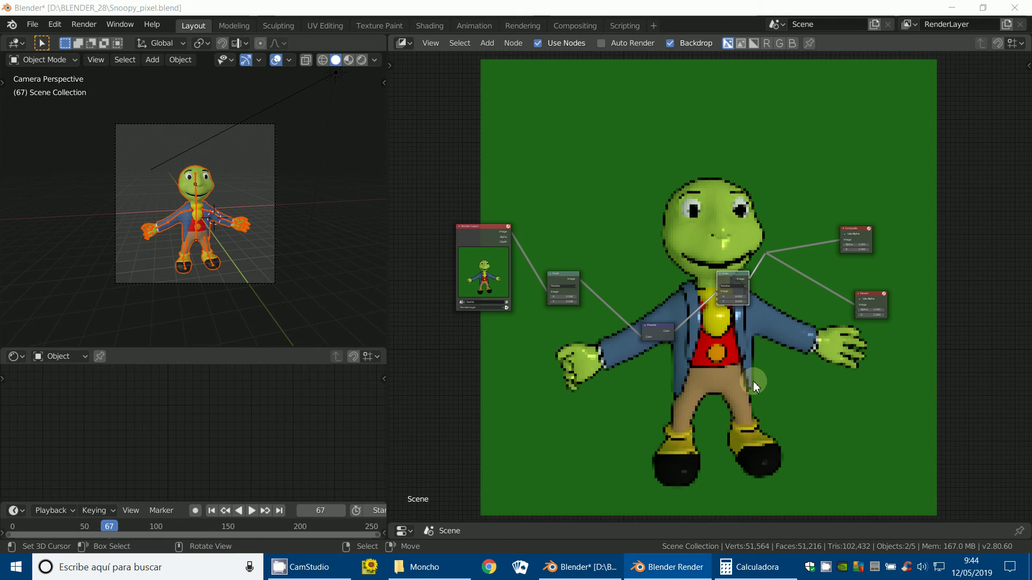
{"action": "key", "text": "alt+v"}
{"action": "key", "text": "alt+v"}
{"action": "key", "text": "alt+v"}
{"action": "key", "text": "alt+v"}
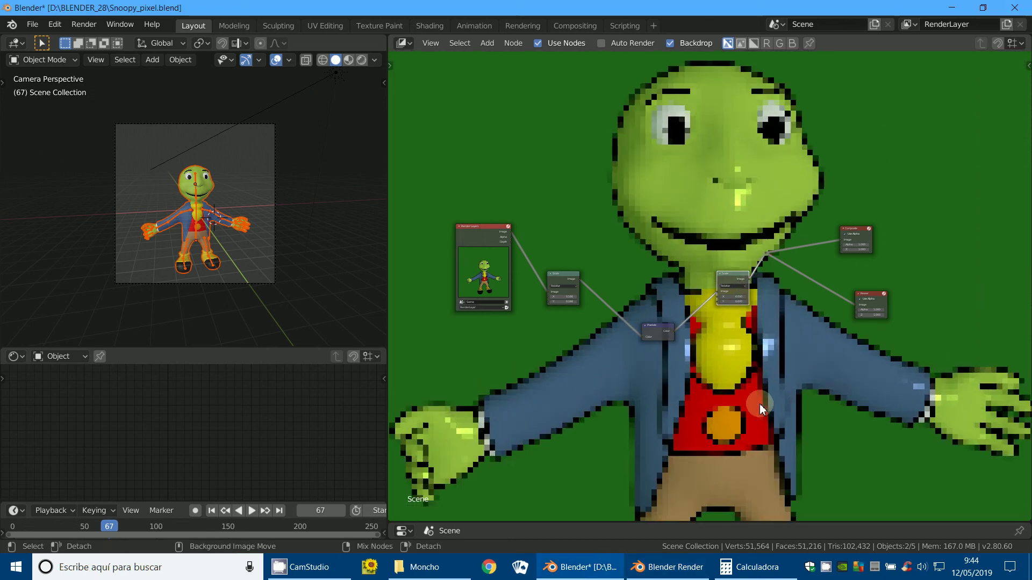
{"action": "key", "text": "alt+v"}
{"action": "key", "text": "alt+v"}
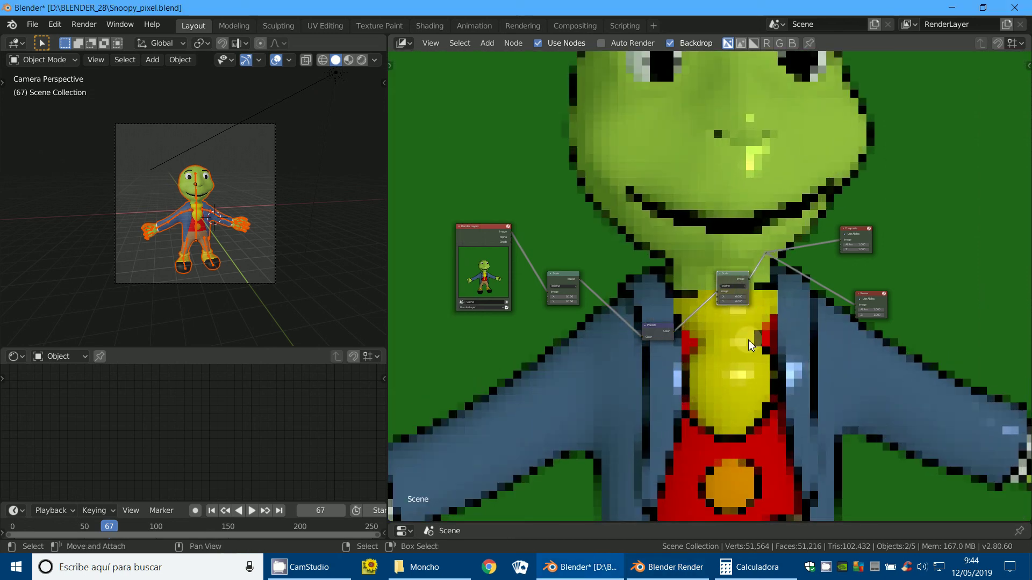
{"action": "scroll", "coordinate": [774, 318], "scroll_direction": "down", "scroll_amount": 2}
{"action": "scroll", "coordinate": [777, 325], "scroll_direction": "up", "scroll_amount": 1}
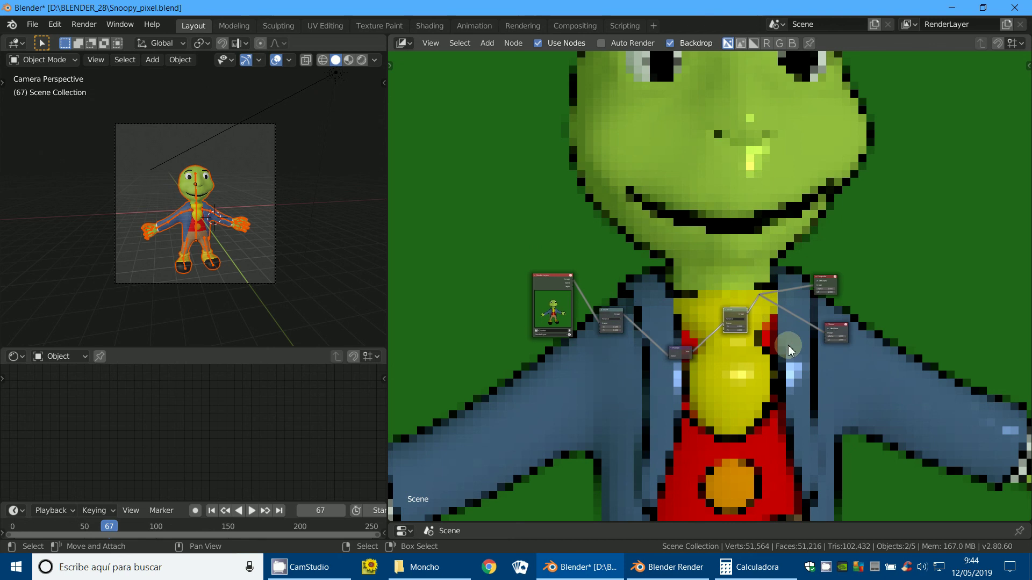
{"action": "scroll", "coordinate": [706, 375], "scroll_direction": "up", "scroll_amount": 2}
{"action": "scroll", "coordinate": [705, 375], "scroll_direction": "up", "scroll_amount": 1}
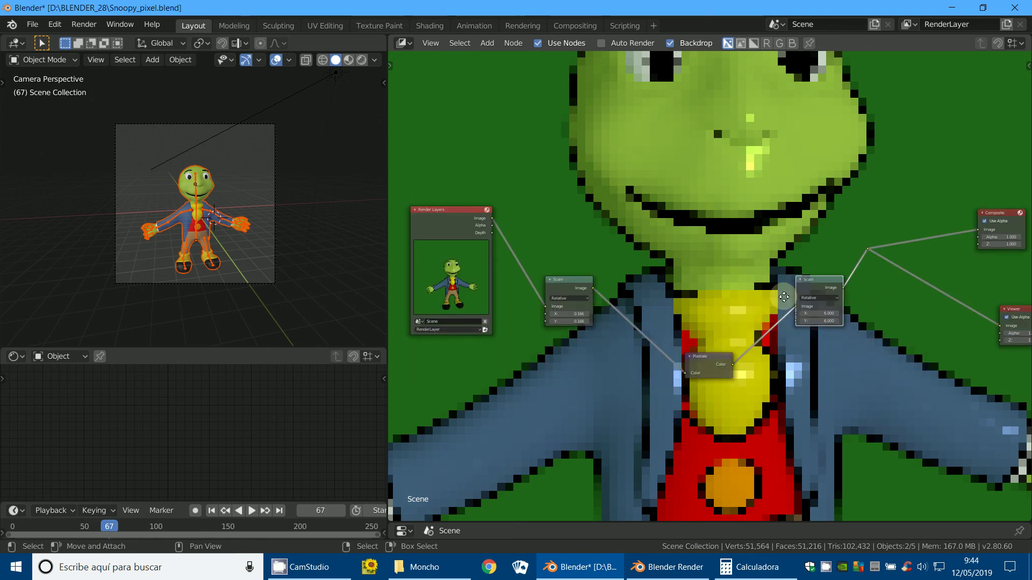
{"action": "scroll", "coordinate": [709, 365], "scroll_direction": "up", "scroll_amount": 1}
- Line up the first Scale, Pixelate and second Scale nodes in a row
{"action": "left_click_drag", "start_coordinate": [730, 314], "coordinate": [717, 221]}
{"action": "left_click_drag", "start_coordinate": [600, 242], "coordinate": [646, 227]}
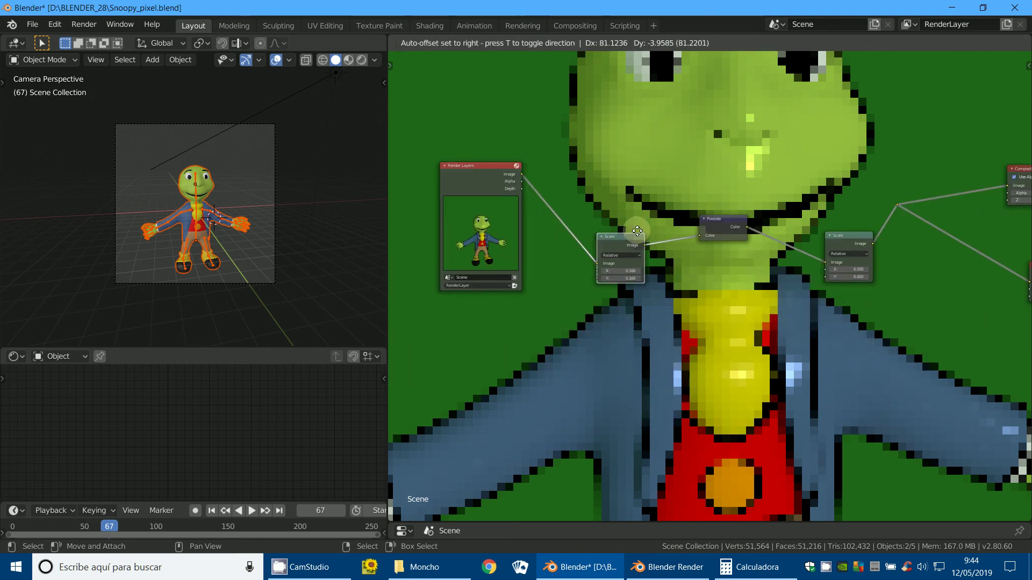
{"action": "left_click_drag", "start_coordinate": [855, 246], "coordinate": [812, 228]}
{"action": "scroll", "coordinate": [665, 288], "scroll_direction": "up", "scroll_amount": 1}
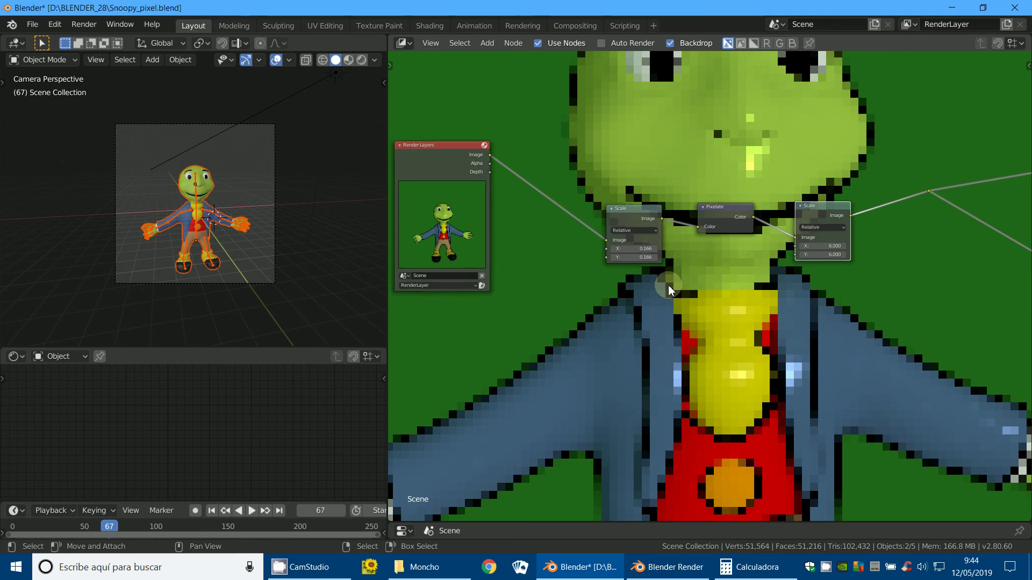
{"action": "scroll", "coordinate": [629, 265], "scroll_direction": "up", "scroll_amount": 2}
{"action": "scroll", "coordinate": [645, 285], "scroll_direction": "up", "scroll_amount": 1}
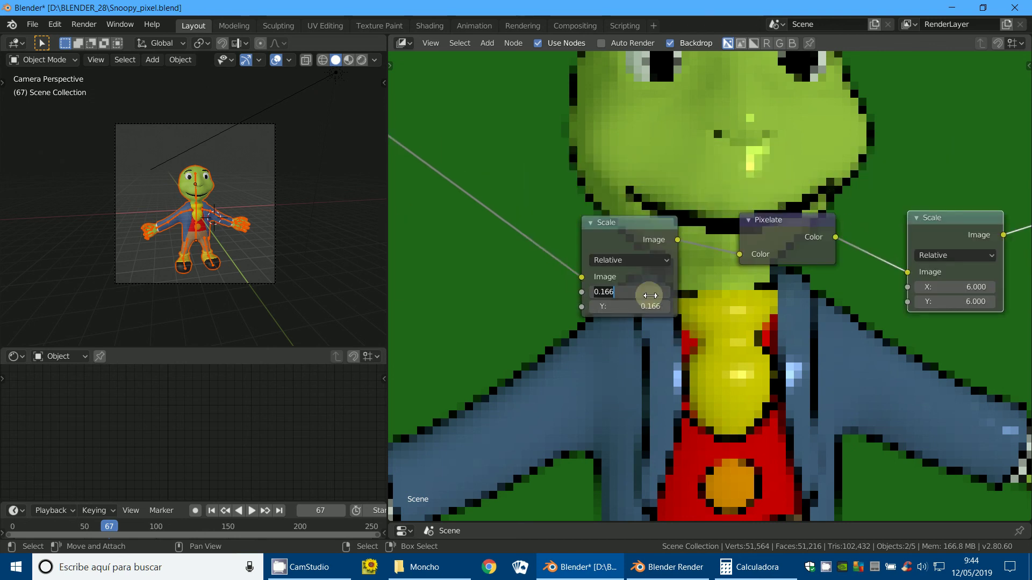
- Enter 1 into the X and Y fields of both Scale nodes
{"action": "type", "text": "1"}
{"action": "key", "text": "Return"}
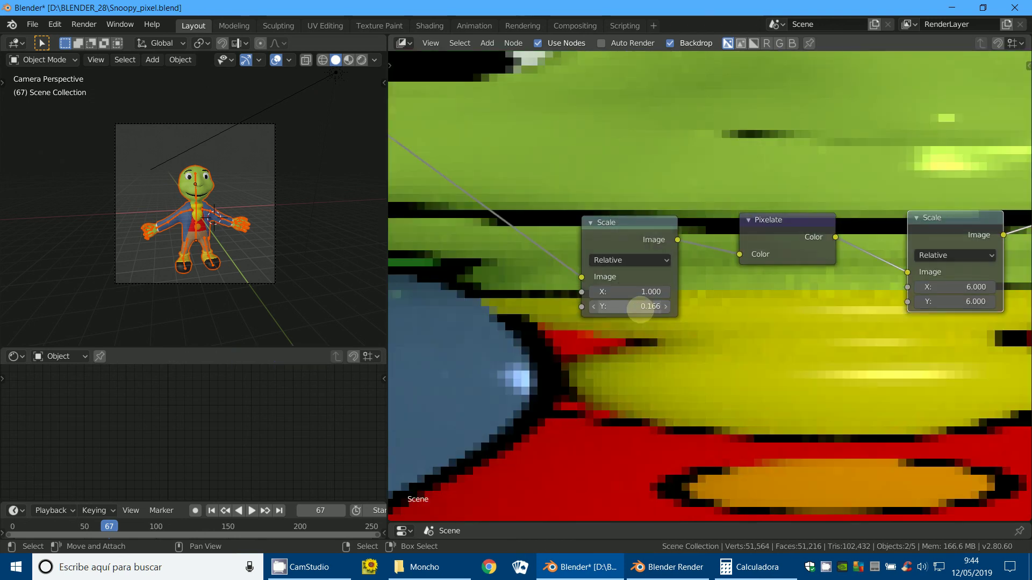
{"action": "double_click", "coordinate": [640, 307]}
{"action": "type", "text": "1"}
{"action": "key", "text": "Return"}
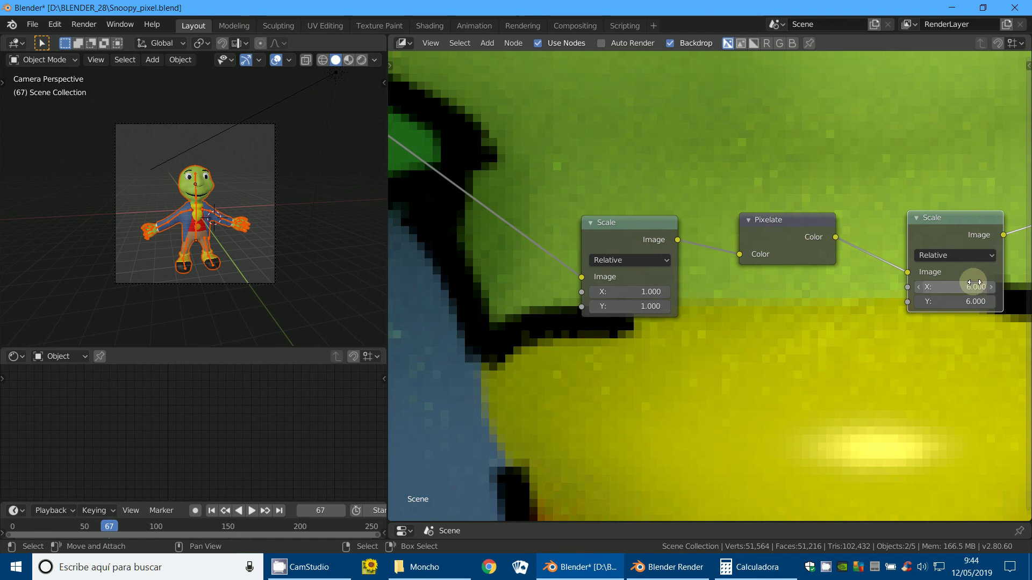
{"action": "type", "text": "1"}
{"action": "key", "text": "Return"}
{"action": "double_click", "coordinate": [974, 302]}
{"action": "type", "text": "1"}
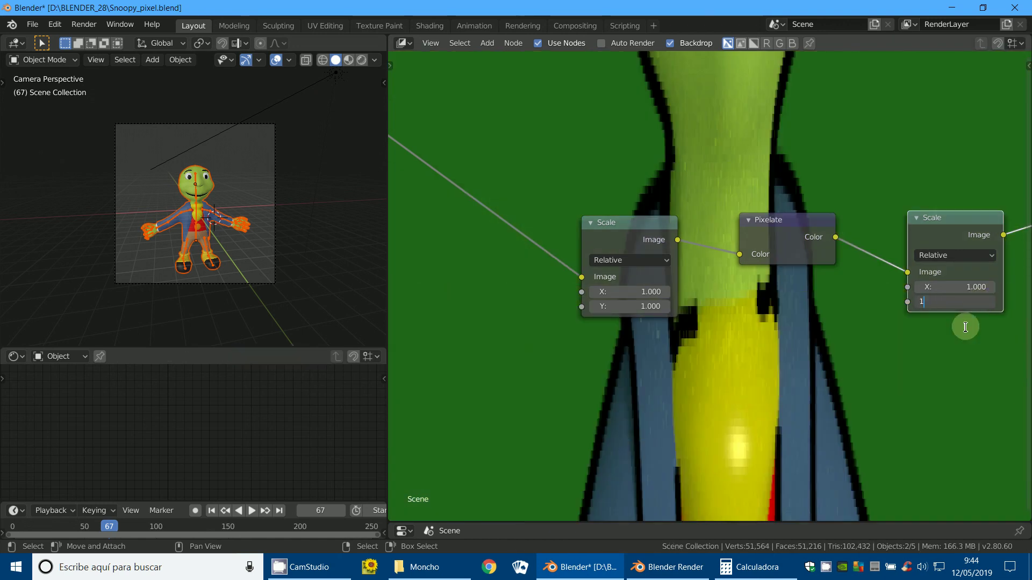
{"action": "key", "text": "Return"}
{"action": "scroll", "coordinate": [965, 332], "scroll_direction": "down", "scroll_amount": 1}
{"action": "scroll", "coordinate": [622, 291], "scroll_direction": "up", "scroll_amount": 2}
- Set the first Scale node to 0.250 (1.0/4) and the second to 4.000 (1.0*4) on both axes
{"action": "double_click", "coordinate": [637, 293]}
{"action": "type", "text": "/4"}
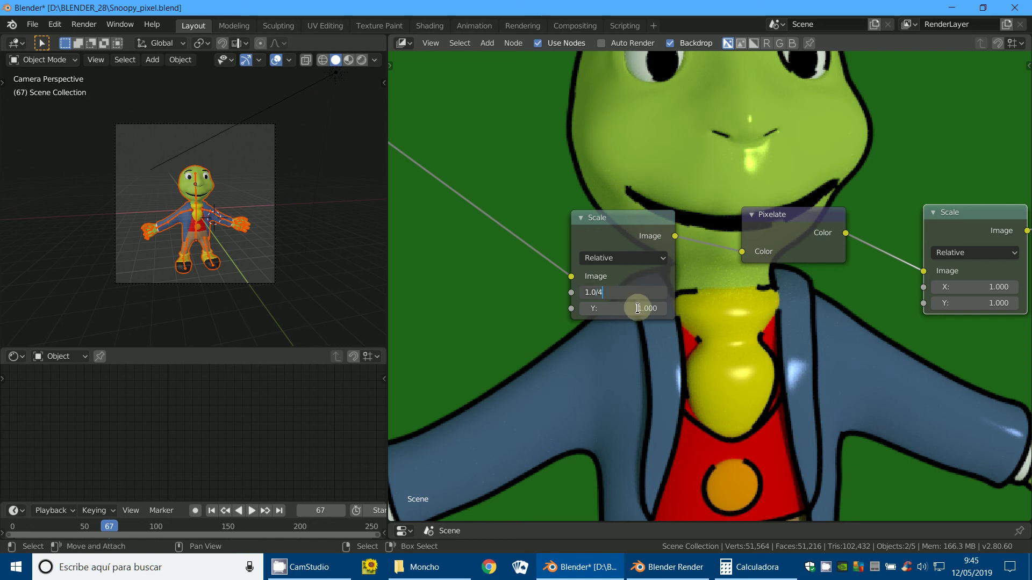
{"action": "key", "text": "Return"}
{"action": "double_click", "coordinate": [638, 308]}
{"action": "type", "text": "/4"}
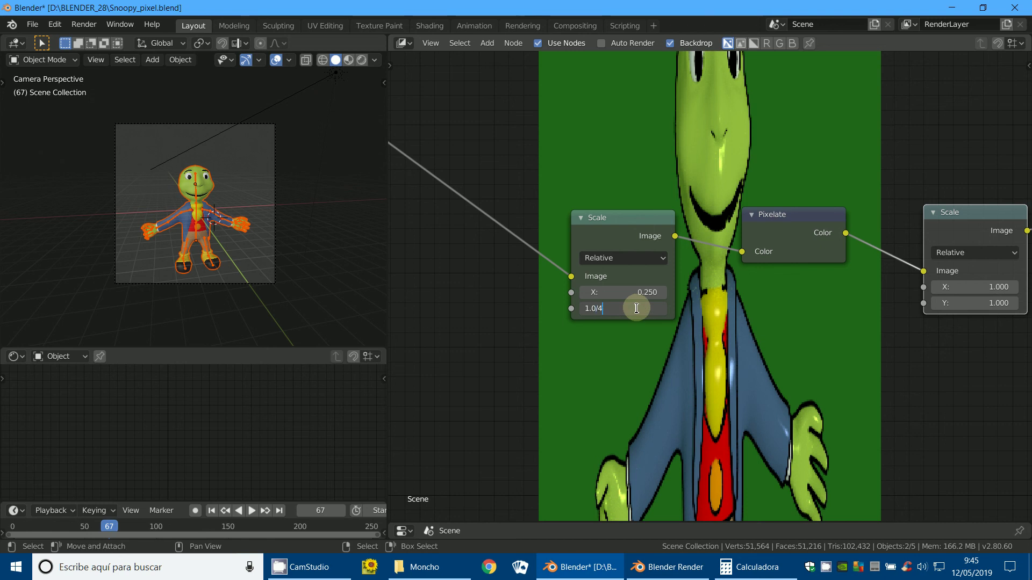
{"action": "key", "text": "Return"}
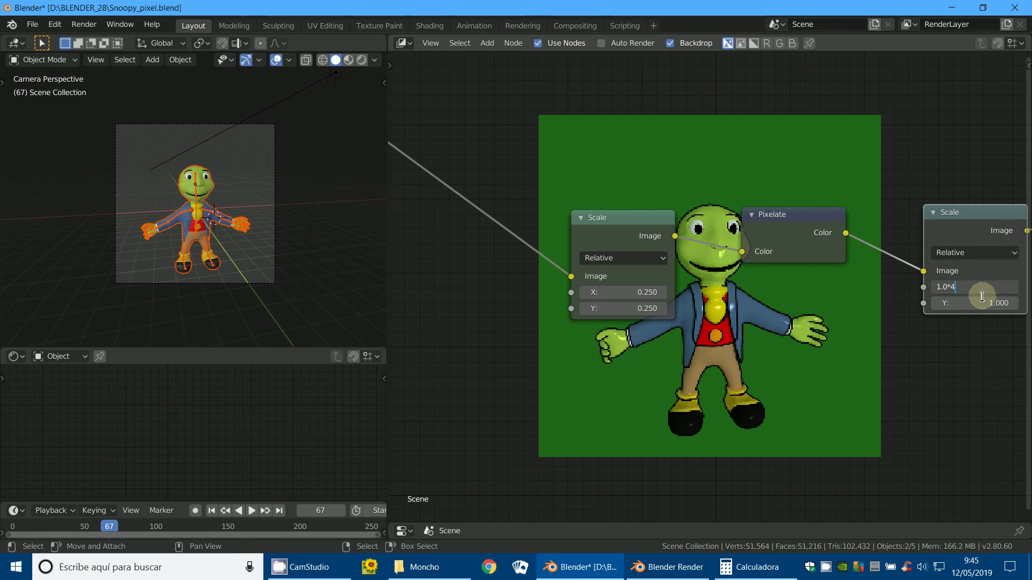
{"action": "key", "text": "Return"}
{"action": "double_click", "coordinate": [988, 302]}
{"action": "type", "text": "*4"}
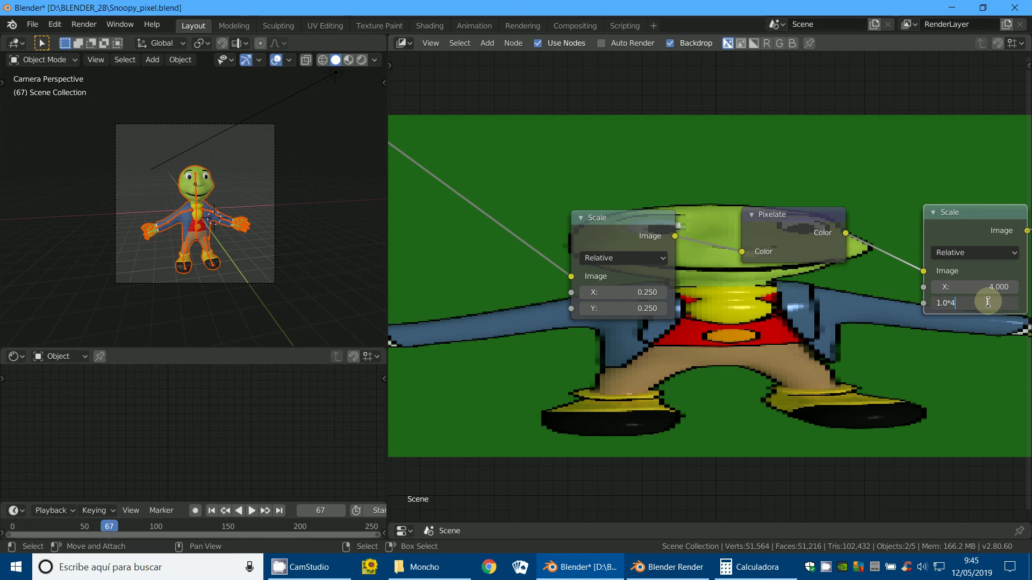
{"action": "key", "text": "Return"}
- Resize the backdrop to view the coarser pixelated Pepito Grillo
{"action": "scroll", "coordinate": [967, 316], "scroll_direction": "down", "scroll_amount": 1}
{"action": "scroll", "coordinate": [951, 328], "scroll_direction": "down", "scroll_amount": 1}
{"action": "scroll", "coordinate": [914, 349], "scroll_direction": "down", "scroll_amount": 1}
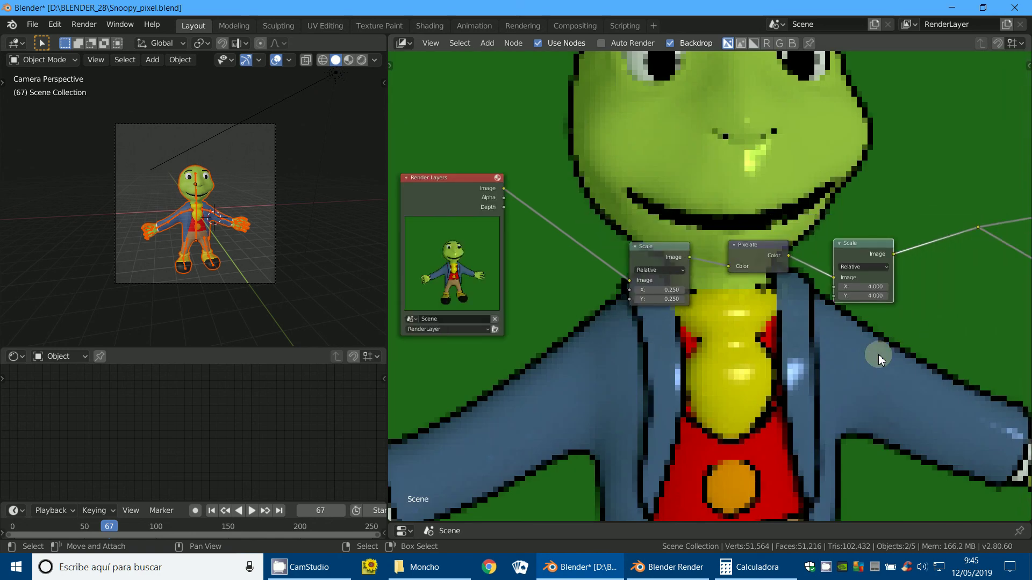
{"action": "scroll", "coordinate": [879, 357], "scroll_direction": "down", "scroll_amount": 1}
{"action": "key", "text": "alt+v"}
{"action": "key", "text": "alt+v"}
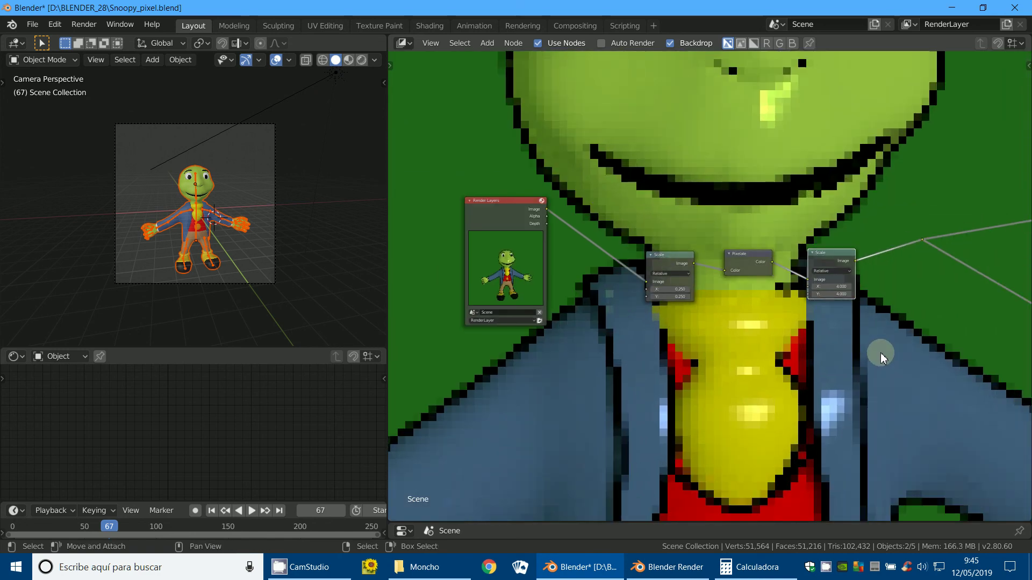
{"action": "key", "text": "v"}
{"action": "key", "text": "v"}
{"action": "key", "text": "v"}
{"action": "key", "text": "v"}
{"action": "key", "text": "v"}
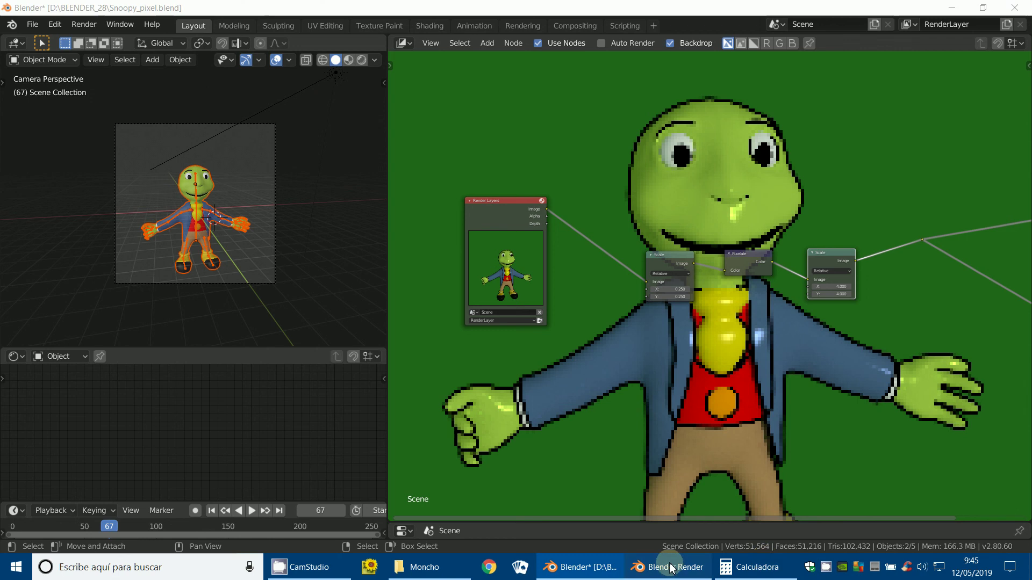
{"action": "left_click", "coordinate": [671, 568]}
{"action": "scroll", "coordinate": [615, 364], "scroll_direction": "up", "scroll_amount": 5}
{"action": "scroll", "coordinate": [618, 350], "scroll_direction": "down", "scroll_amount": 5}
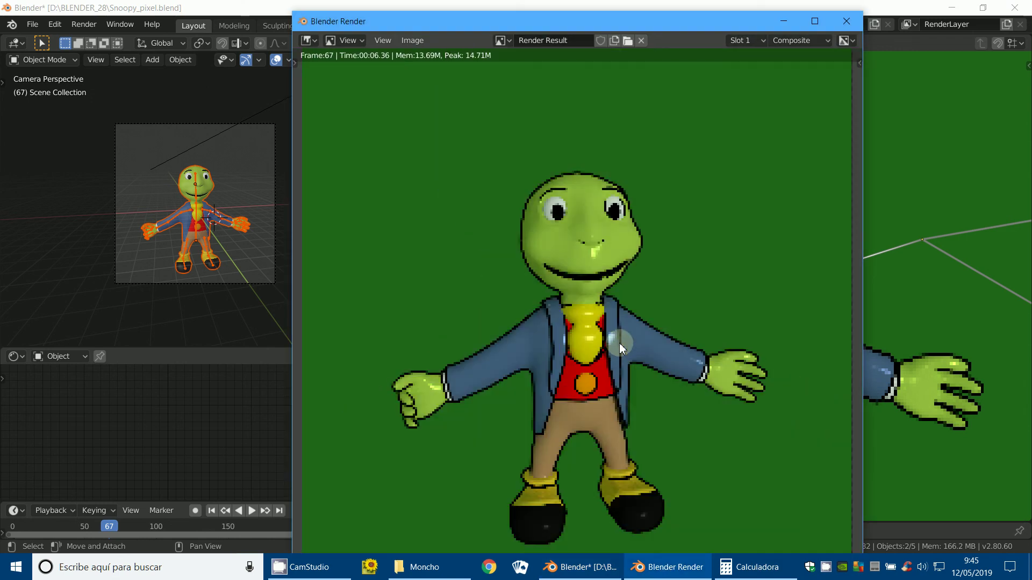
{"action": "scroll", "coordinate": [619, 344], "scroll_direction": "up", "scroll_amount": 3}
{"action": "scroll", "coordinate": [611, 323], "scroll_direction": "down", "scroll_amount": 1}
{"action": "scroll", "coordinate": [611, 333], "scroll_direction": "down", "scroll_amount": 1}
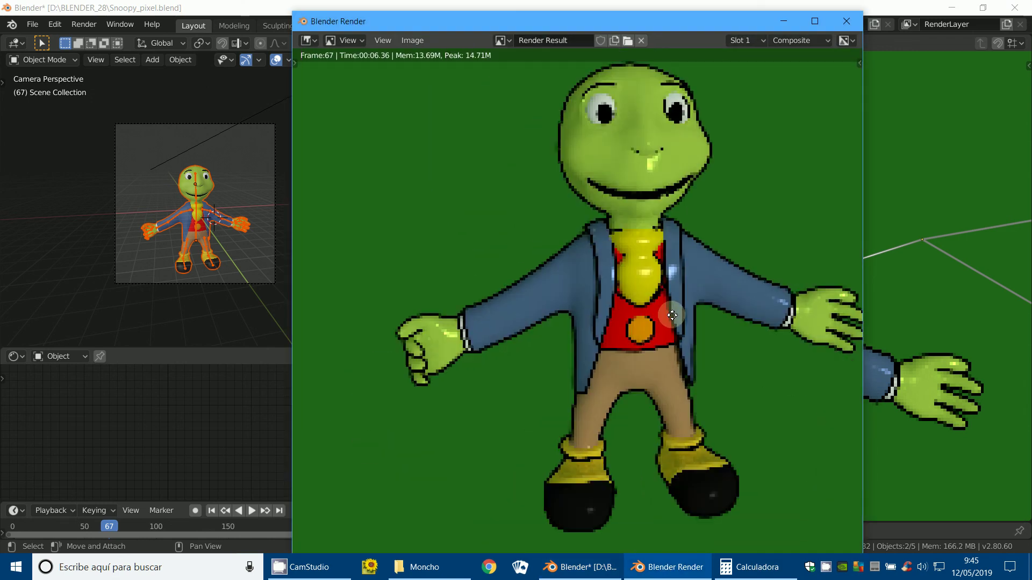
{"action": "scroll", "coordinate": [610, 341], "scroll_direction": "up", "scroll_amount": 5}
{"action": "scroll", "coordinate": [607, 365], "scroll_direction": "up", "scroll_amount": 2}
{"action": "scroll", "coordinate": [606, 372], "scroll_direction": "up", "scroll_amount": 1}
{"action": "scroll", "coordinate": [592, 371], "scroll_direction": "down", "scroll_amount": 3}
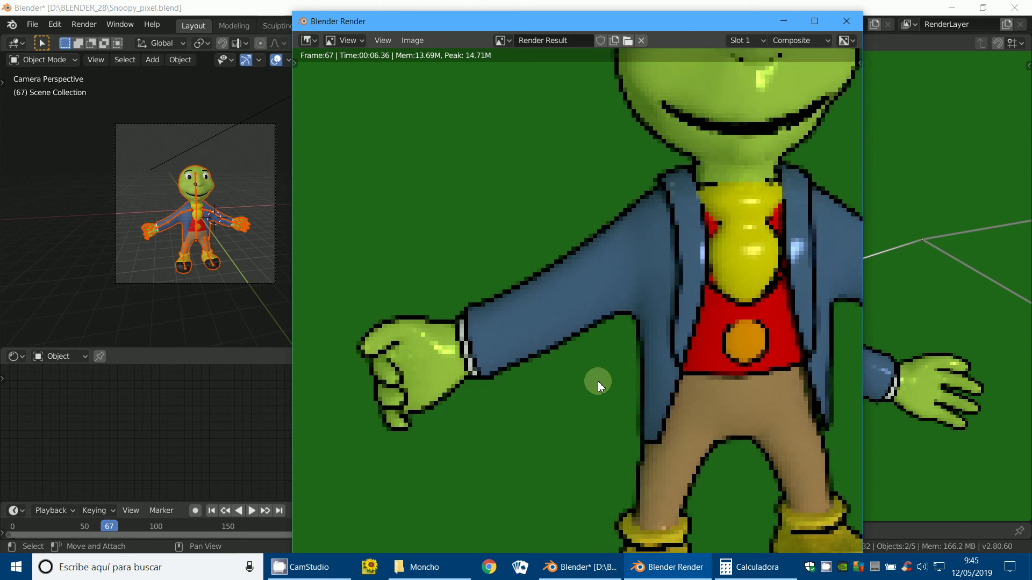
{"action": "scroll", "coordinate": [597, 382], "scroll_direction": "up", "scroll_amount": 1}
{"action": "scroll", "coordinate": [631, 360], "scroll_direction": "up", "scroll_amount": 4}
{"action": "scroll", "coordinate": [633, 362], "scroll_direction": "down", "scroll_amount": 3}
{"action": "scroll", "coordinate": [675, 376], "scroll_direction": "down", "scroll_amount": 2}
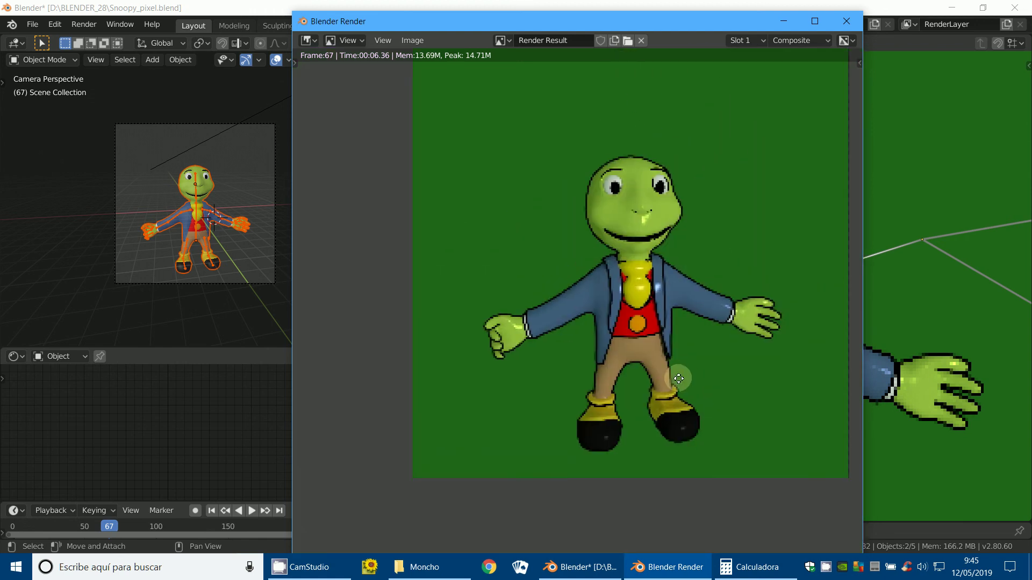
{"action": "scroll", "coordinate": [579, 414], "scroll_direction": "up", "scroll_amount": 1}
{"action": "scroll", "coordinate": [608, 406], "scroll_direction": "up", "scroll_amount": 1}
{"action": "scroll", "coordinate": [632, 404], "scroll_direction": "down", "scroll_amount": 1}
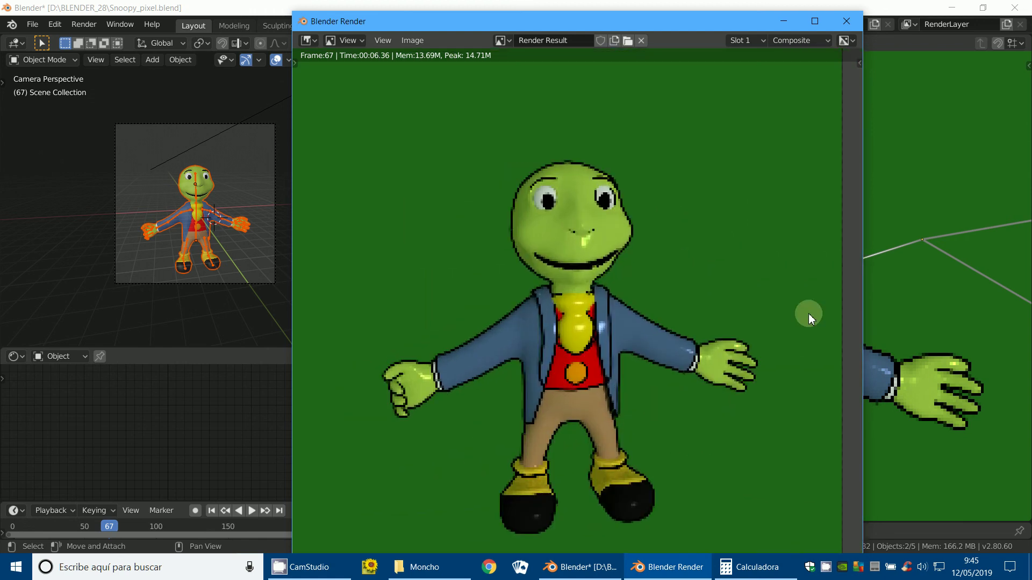
{"action": "left_click", "coordinate": [888, 153]}
{"action": "scroll", "coordinate": [688, 302], "scroll_direction": "up", "scroll_amount": 1}
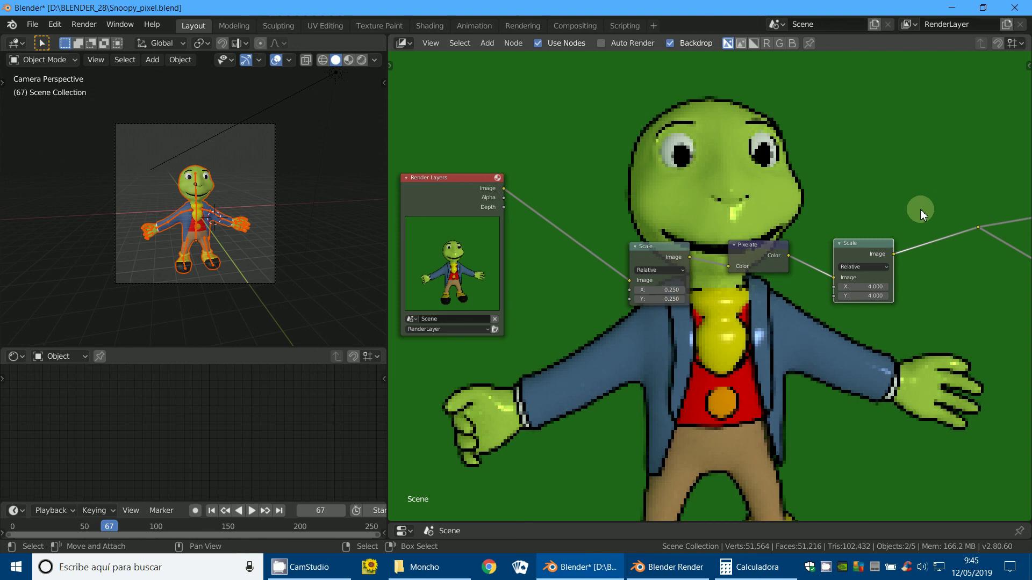
- Nudge the Pixelate node slightly lower between the Scale nodes, then bring up CamStudio
{"action": "left_click_drag", "start_coordinate": [756, 244], "coordinate": [759, 250]}
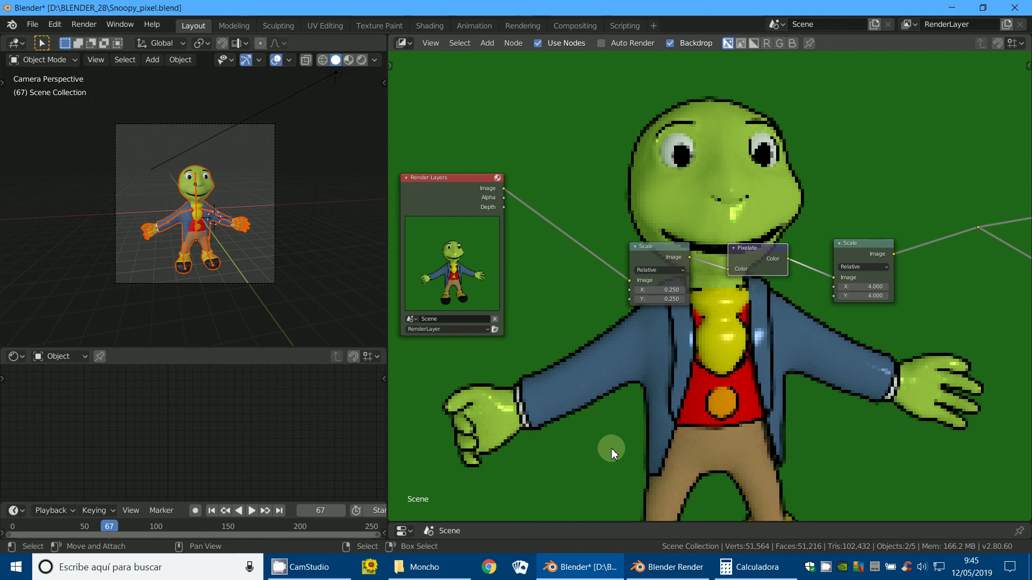
{"action": "left_click", "coordinate": [313, 574]}
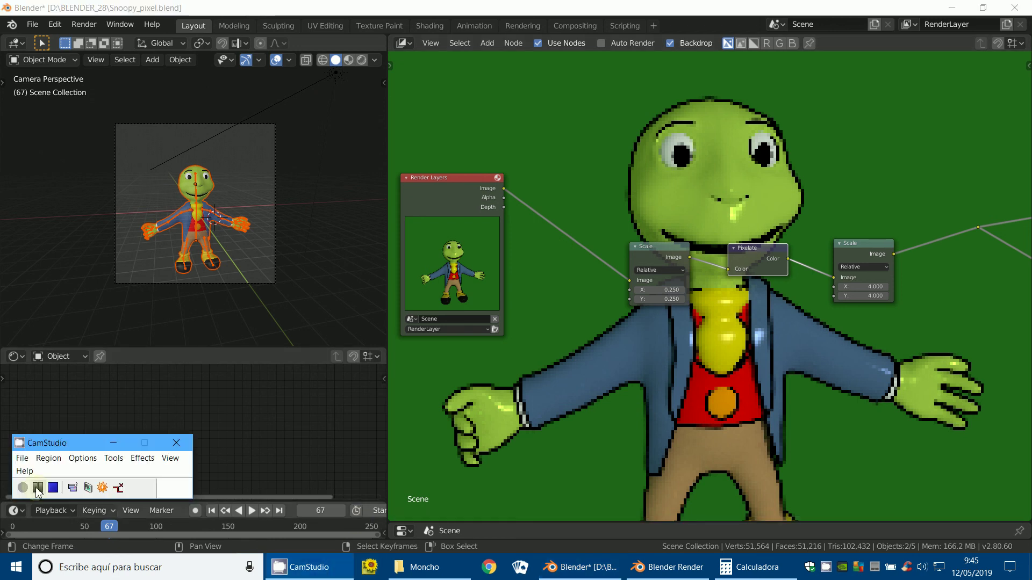